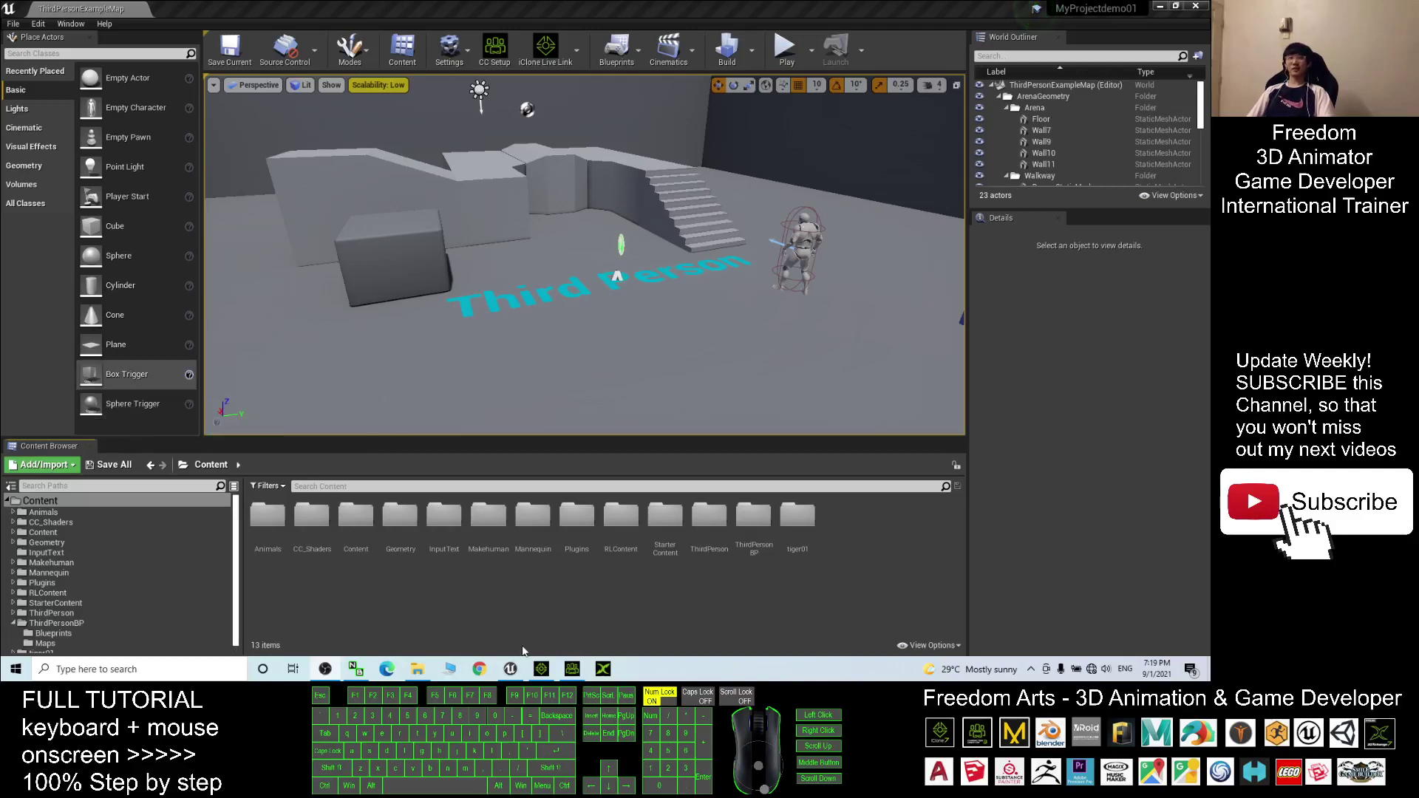
Switch to Character Creator 3 and examine the yellow-robed character's face, robe and arms from several angles
left_click(573, 669)
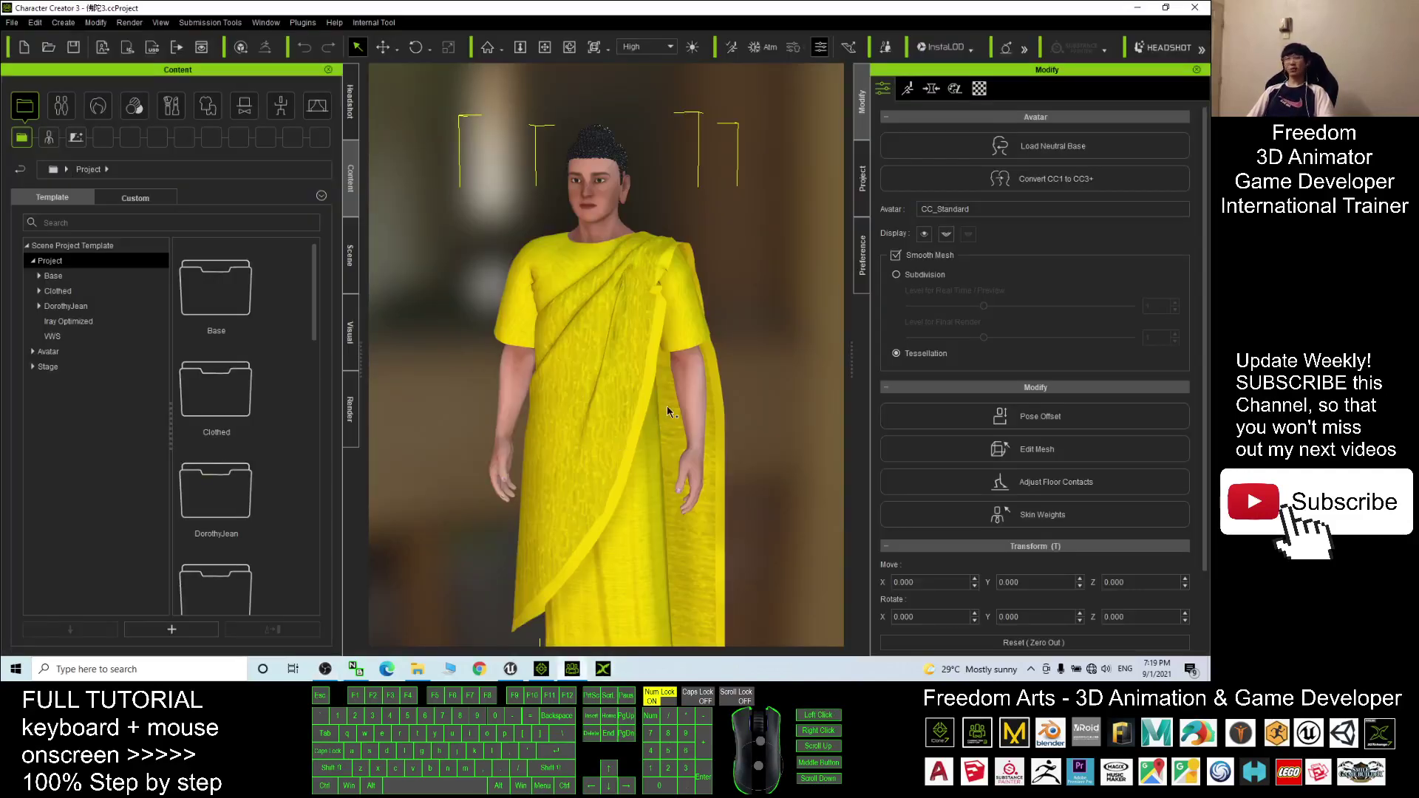
scroll(633, 388, "up", 5)
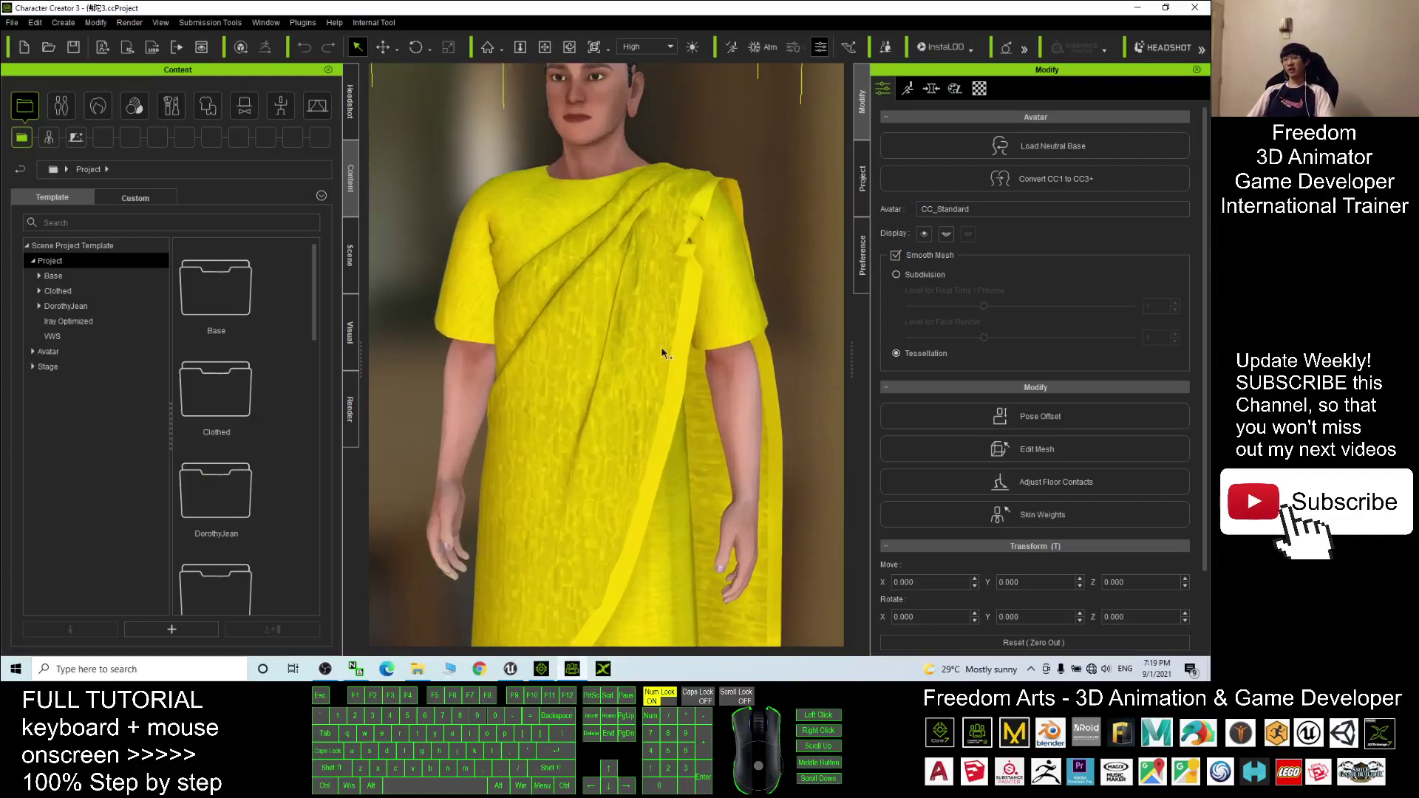
key("x")
left_click_drag(687, 317, 532, 405)
key("c")
scroll(602, 480, "down", 3)
key("x")
key("c")
scroll(632, 302, "up", 4)
key("c")
left_click_drag(725, 436, 627, 324)
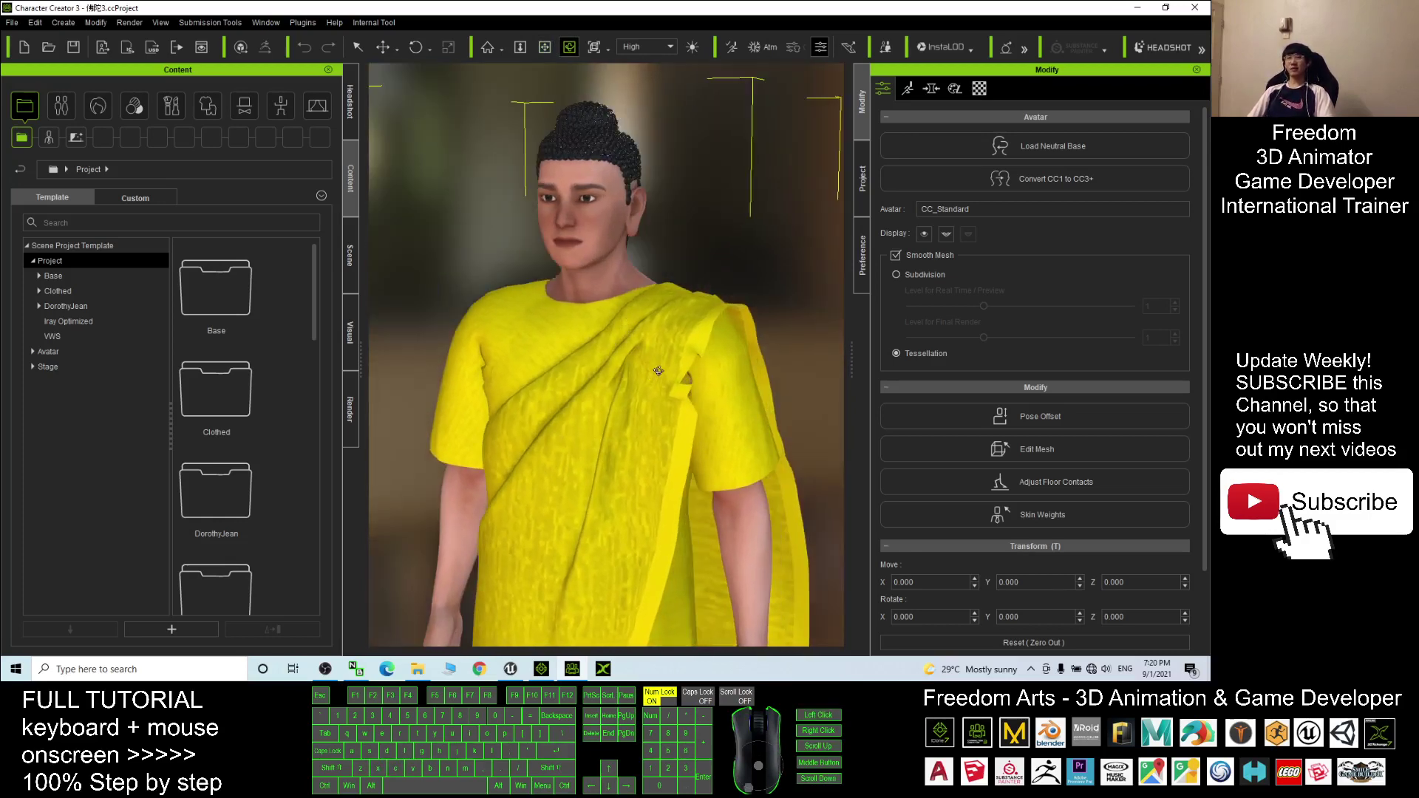
scroll(694, 411, "up", 3)
scroll(680, 418, "down", 6)
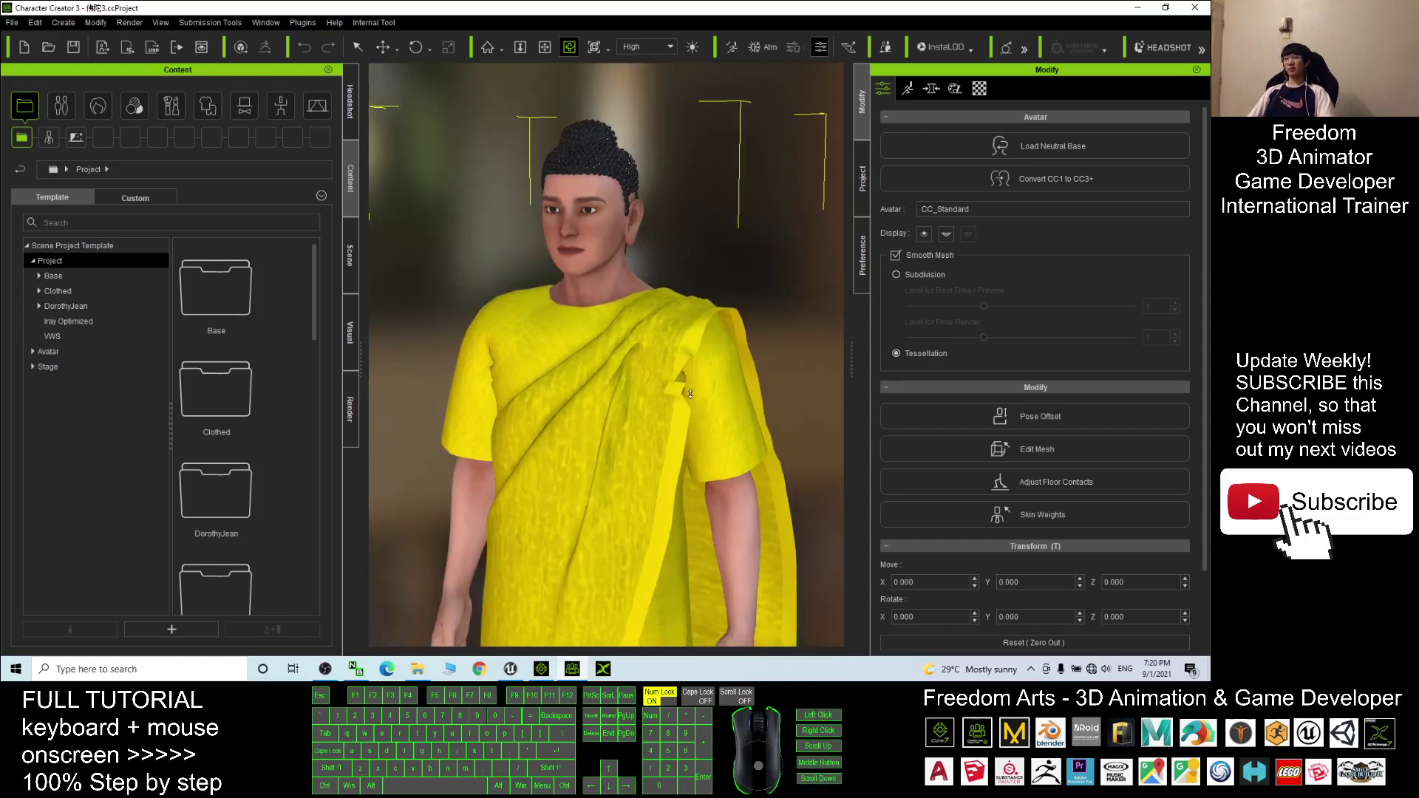
key("x")
left_click_drag(646, 449, 638, 373)
key("c")
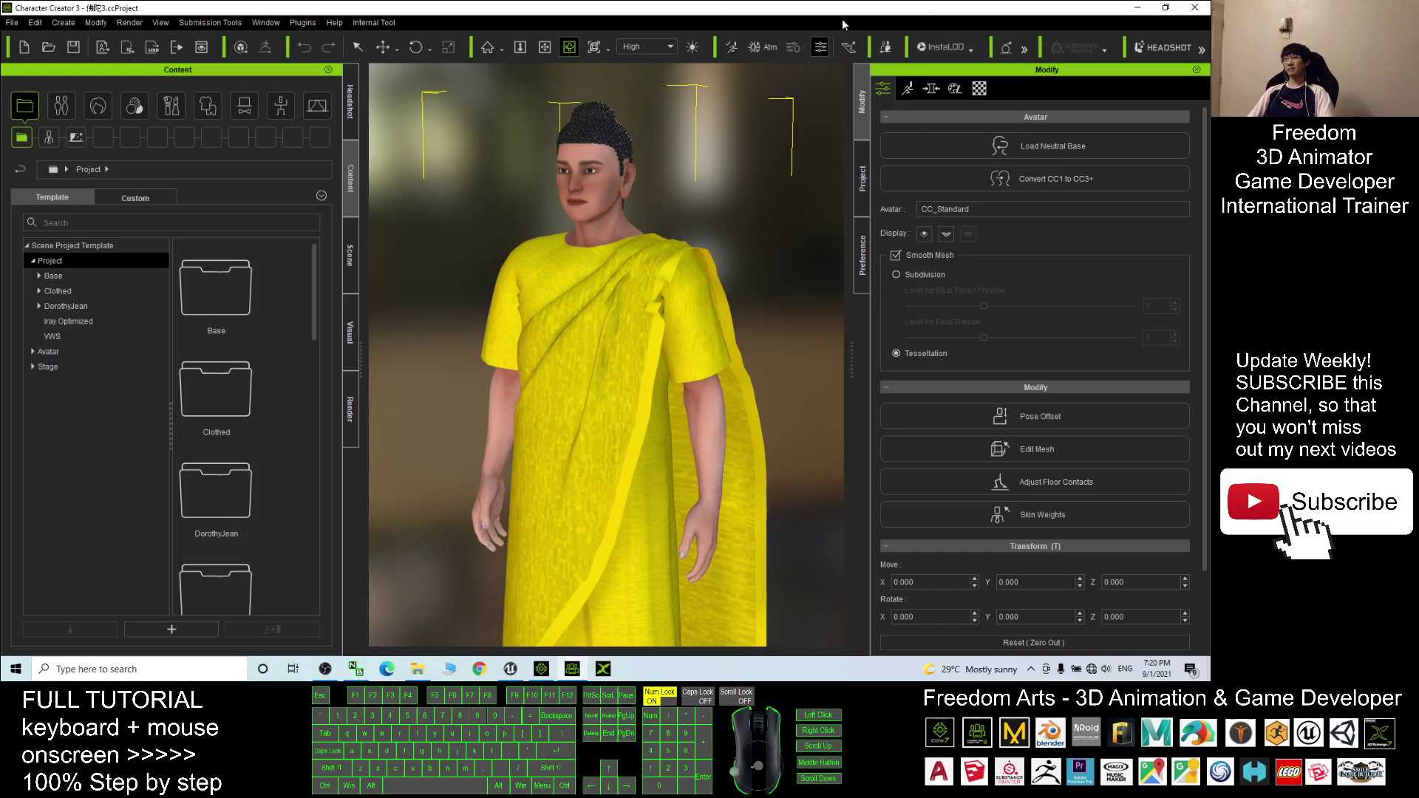
Send the robed character from Character Creator to iClone 7 and inspect the transferred avatar there
left_click(130, 49)
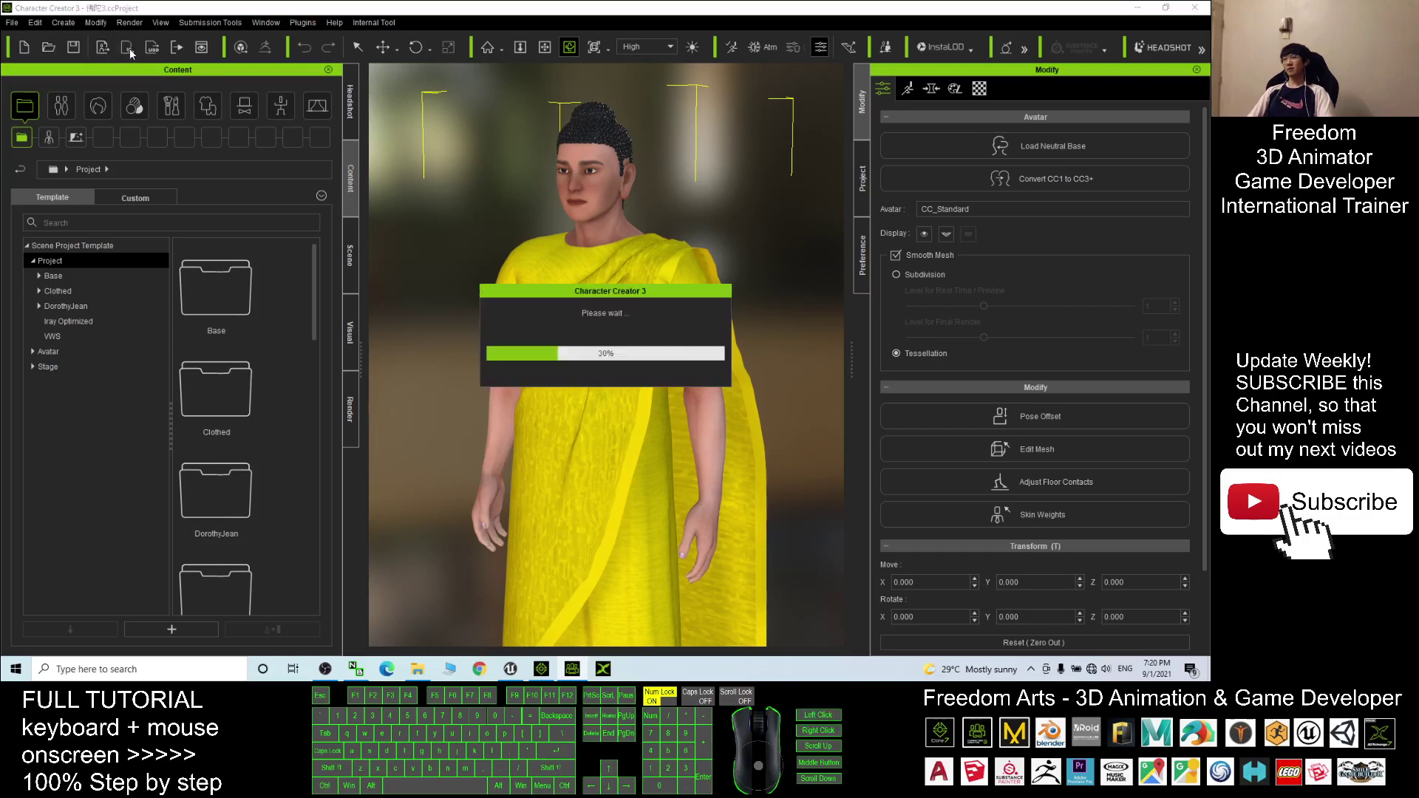
left_click(542, 669)
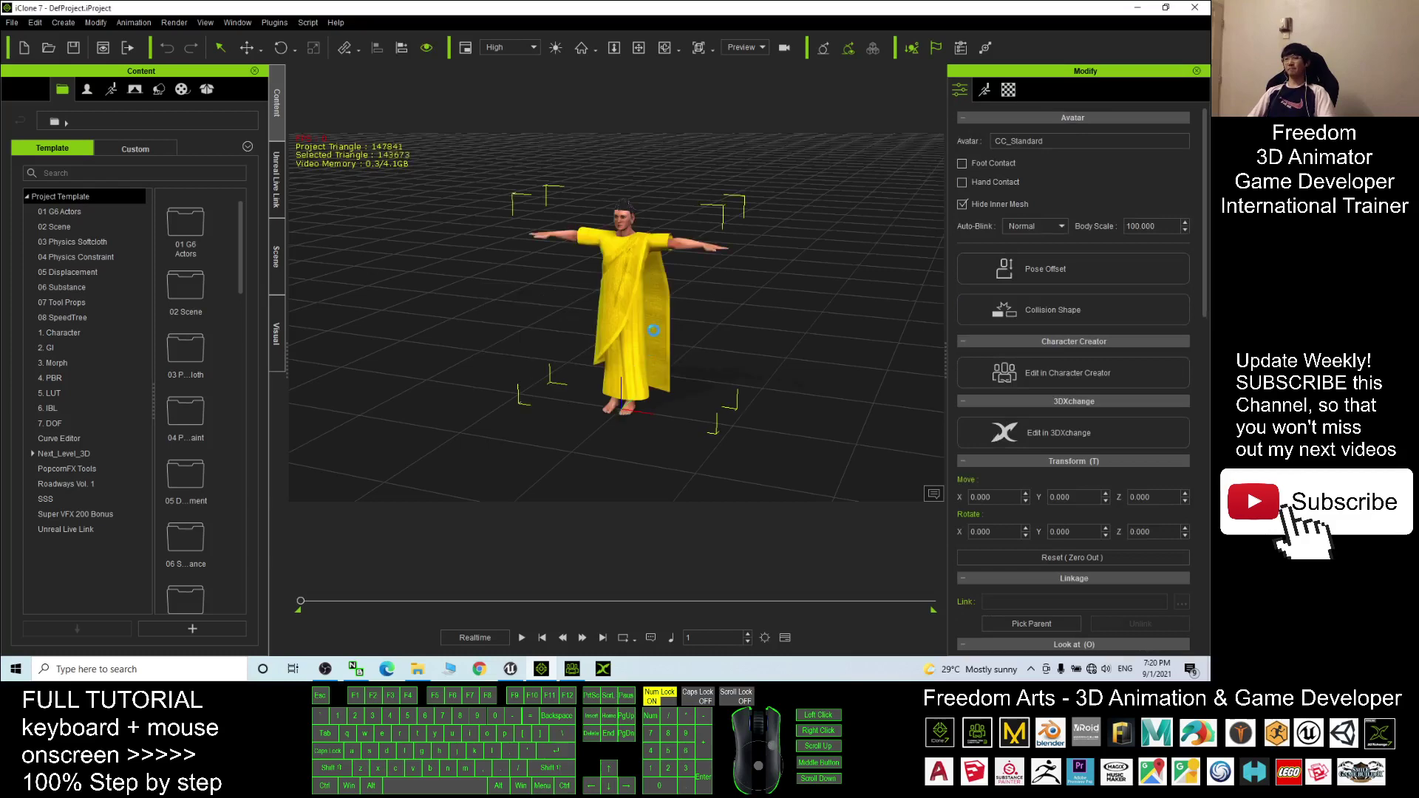
scroll(665, 300, "up", 4)
key("x")
left_click_drag(668, 315, 673, 392)
key("c")
left_click_drag(782, 312, 837, 296)
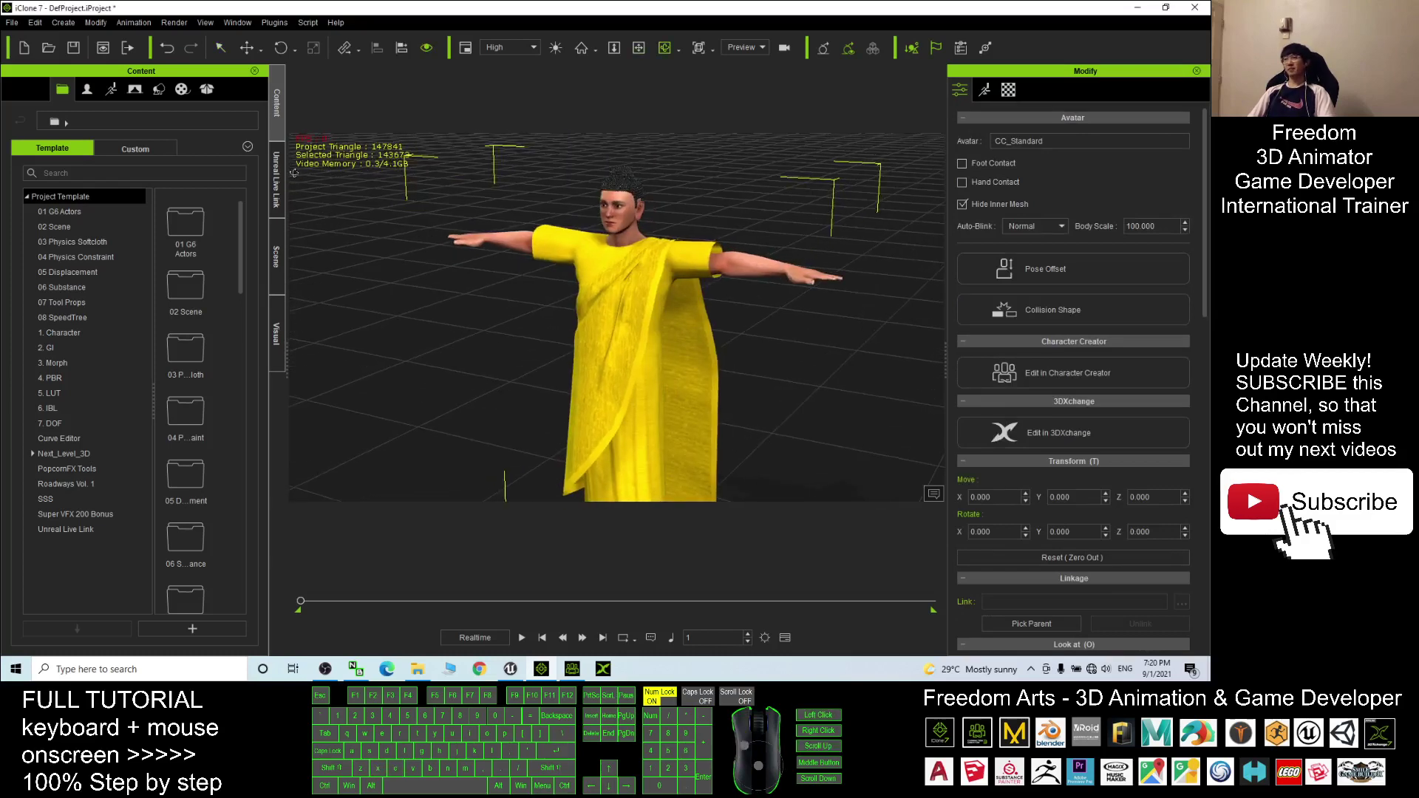
Open the Unreal Live Link transfer list in iClone, expand the characters and exclude all props, cameras and lights
left_click(272, 182)
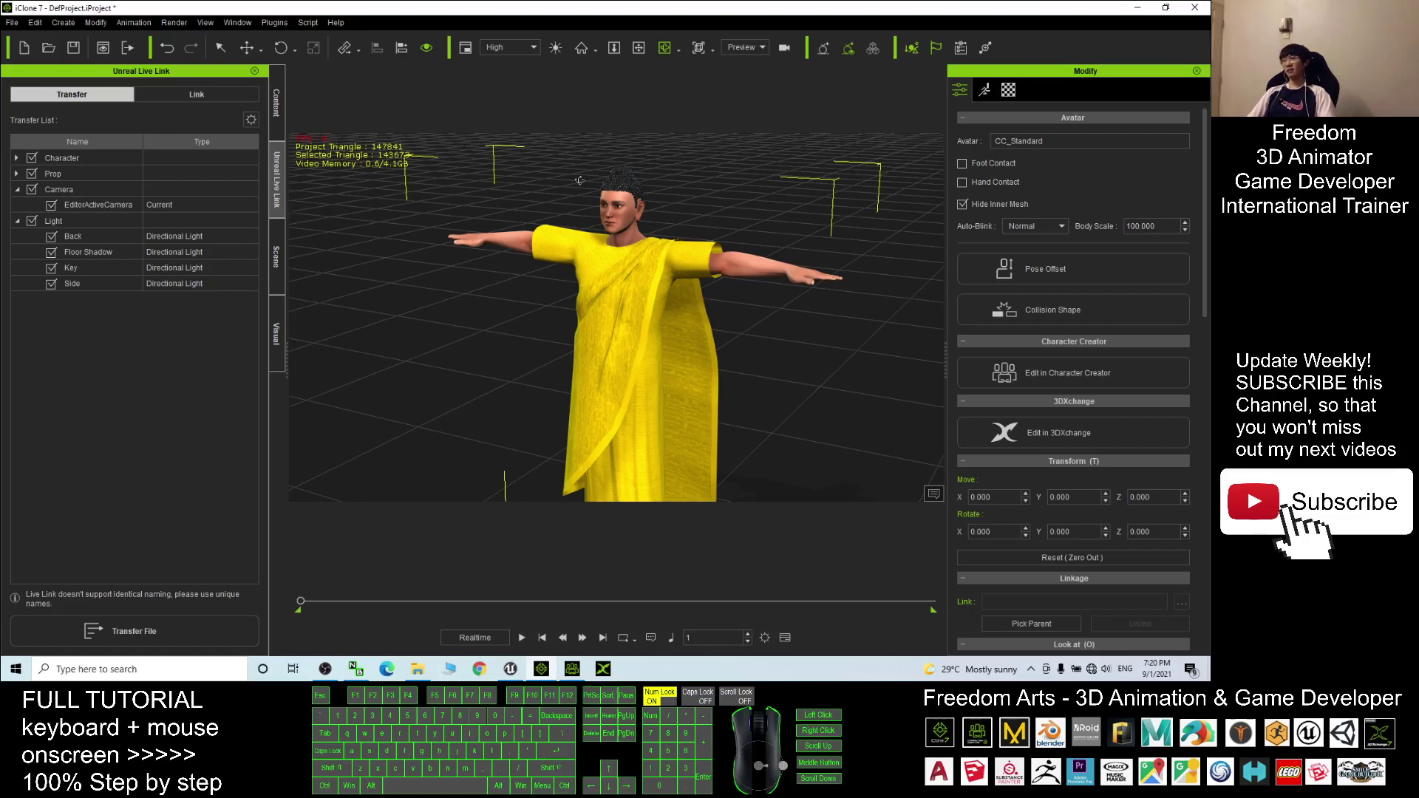
left_click(510, 669)
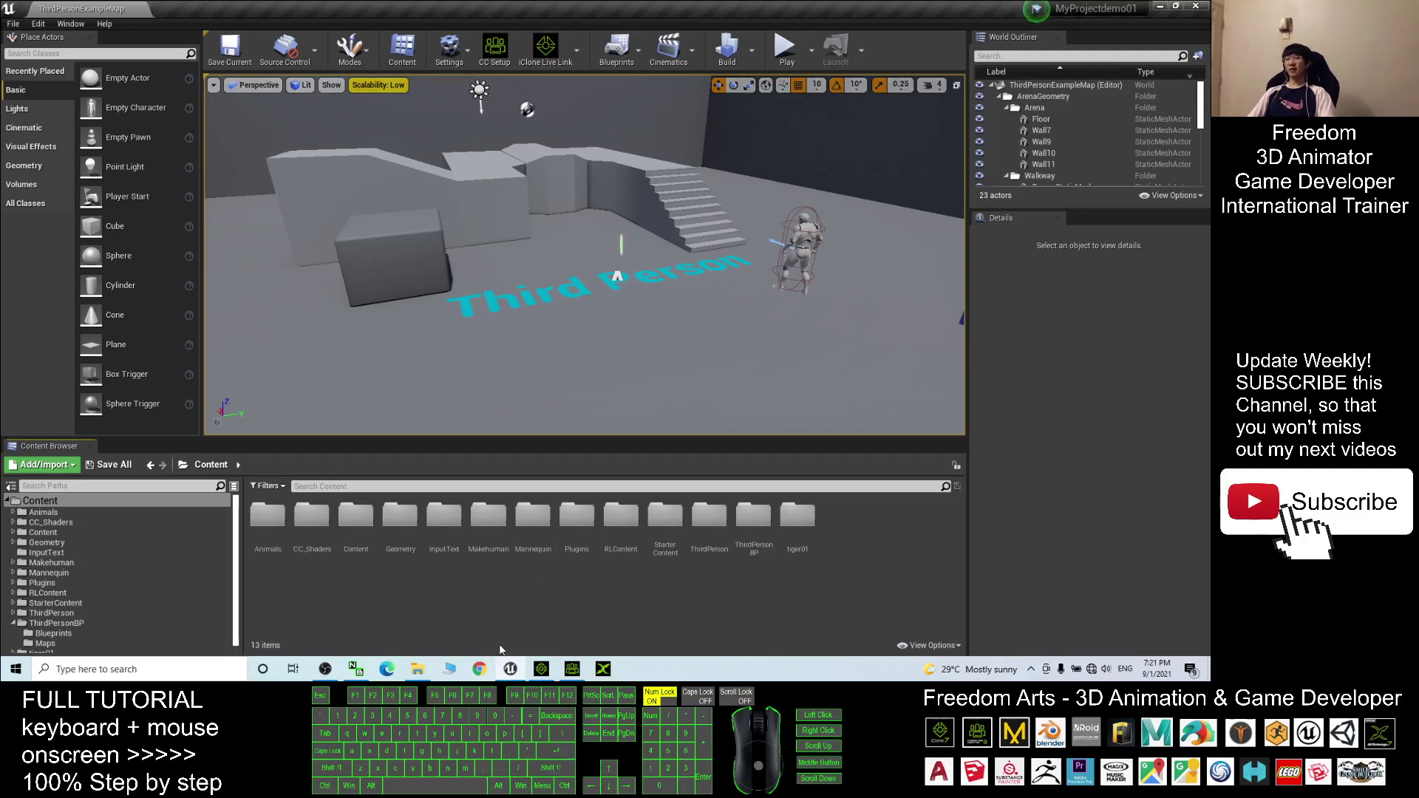
left_click(541, 669)
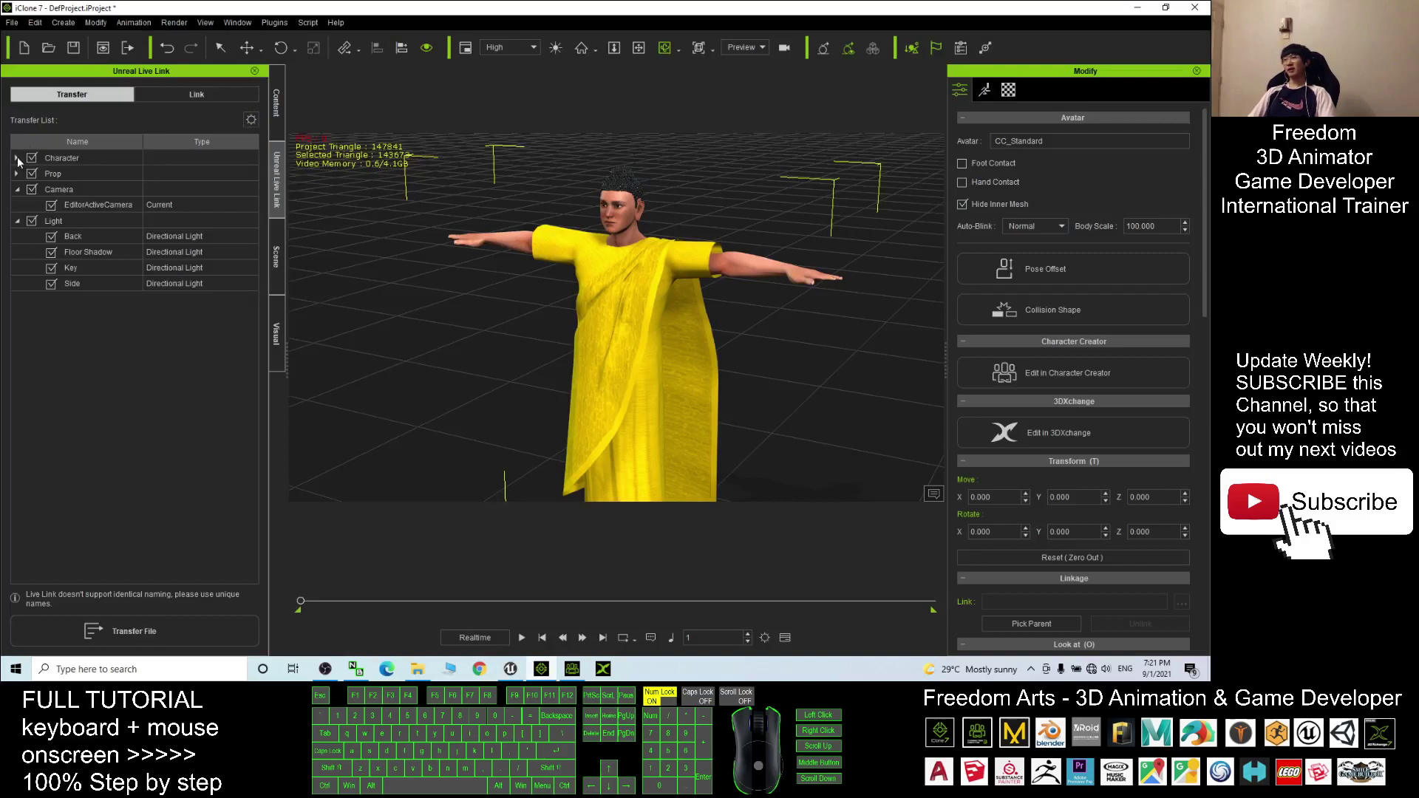
left_click(16, 158)
left_click(15, 189)
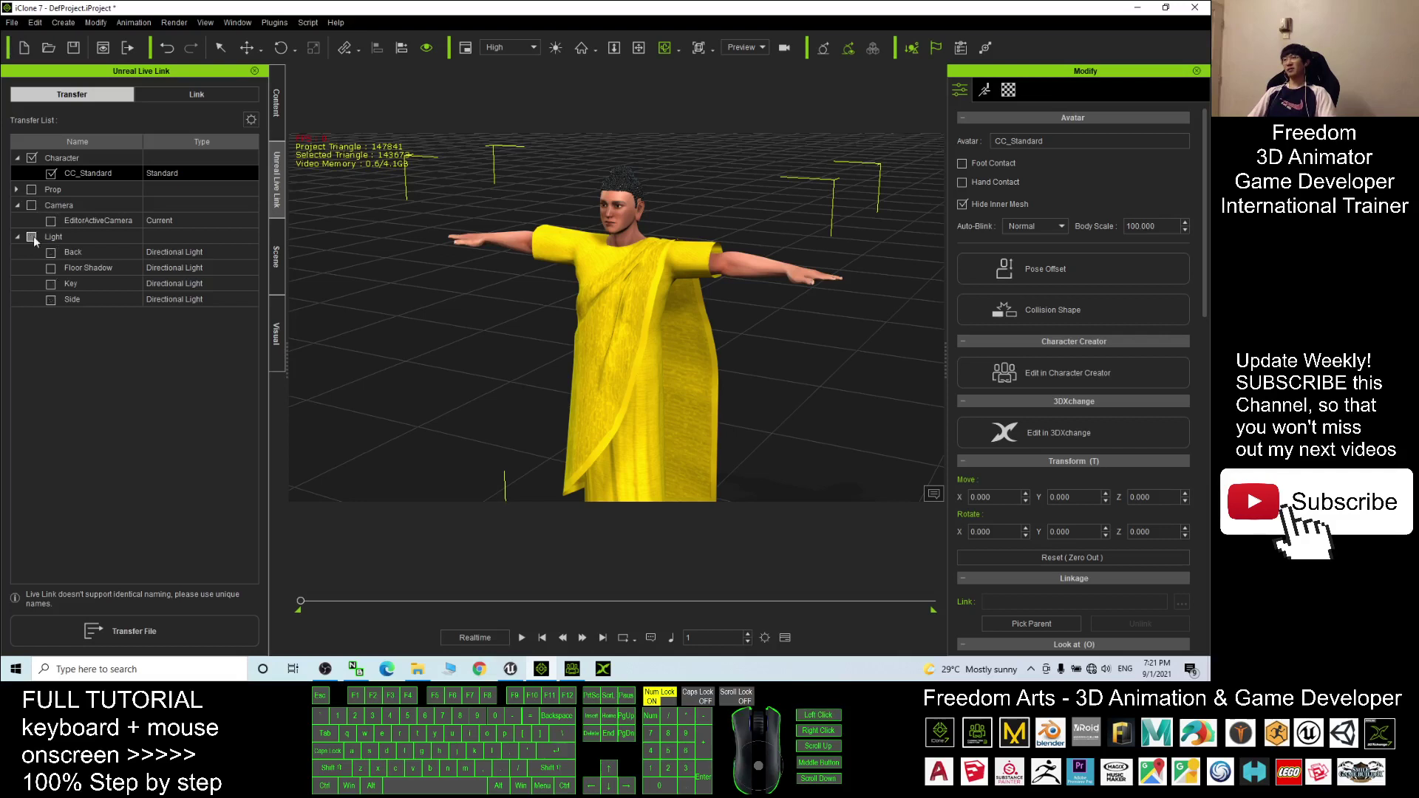
Rename the CC_Standard avatar in the iClone scene as Buddha01
left_click(276, 256)
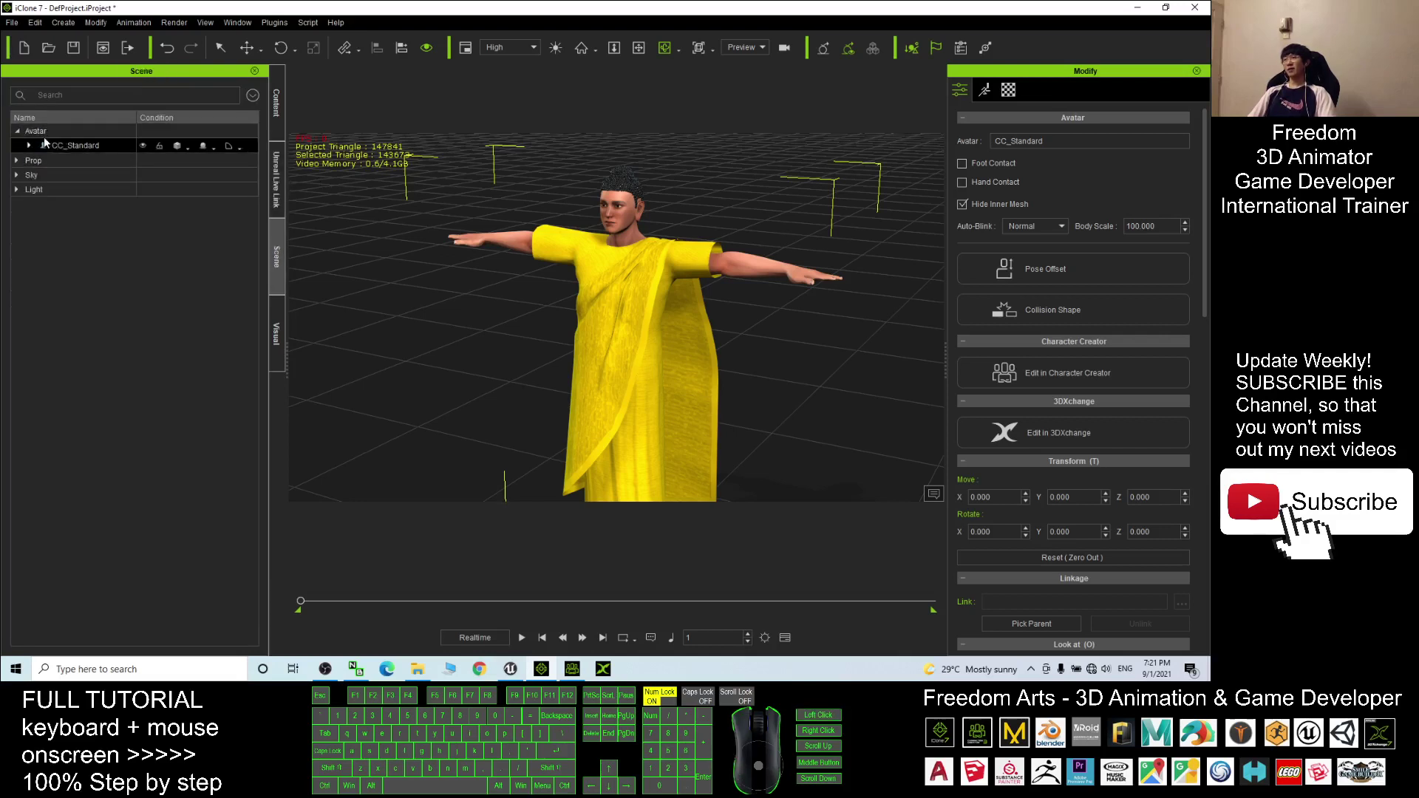
left_click(93, 146)
double_click(81, 147)
type("Budd")
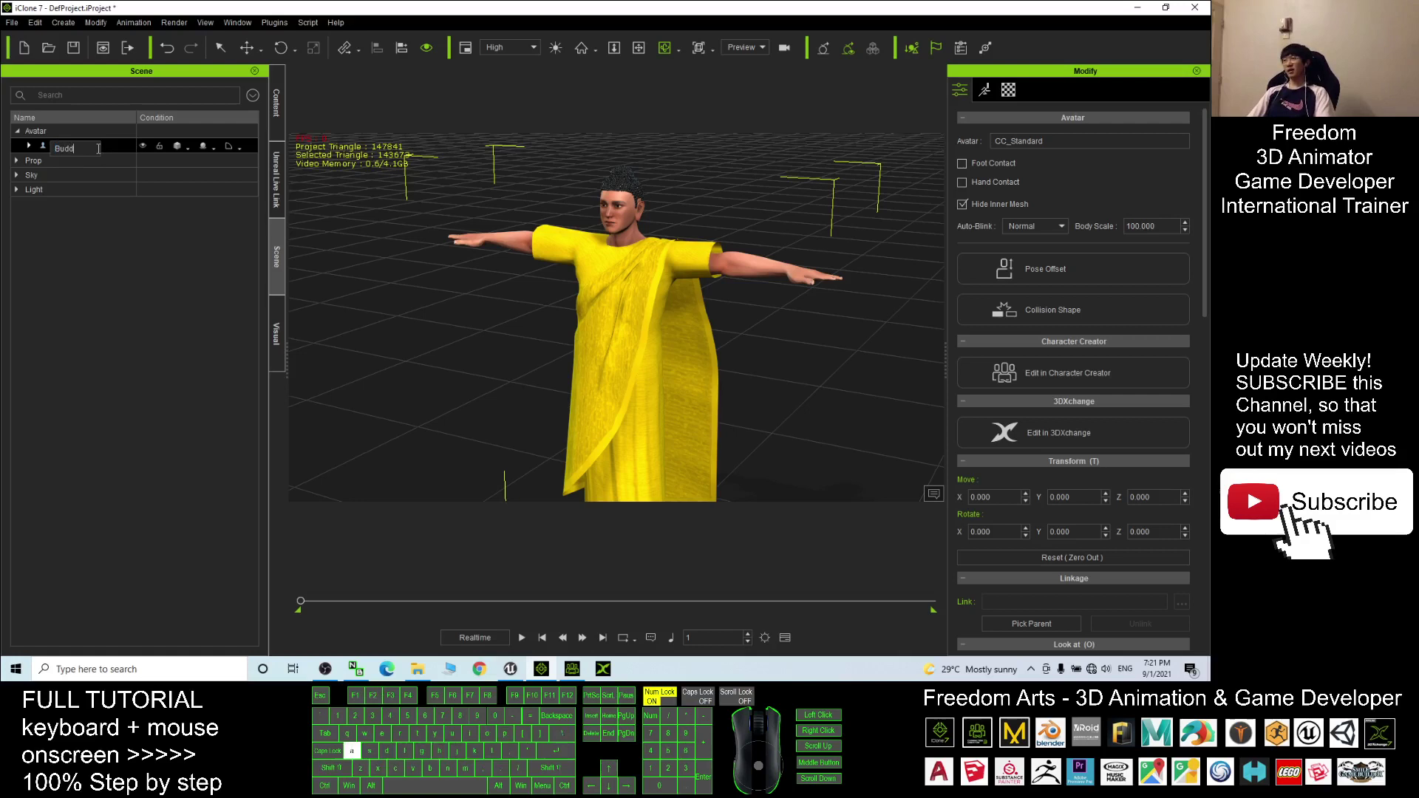
type("ha01")
key("Return")
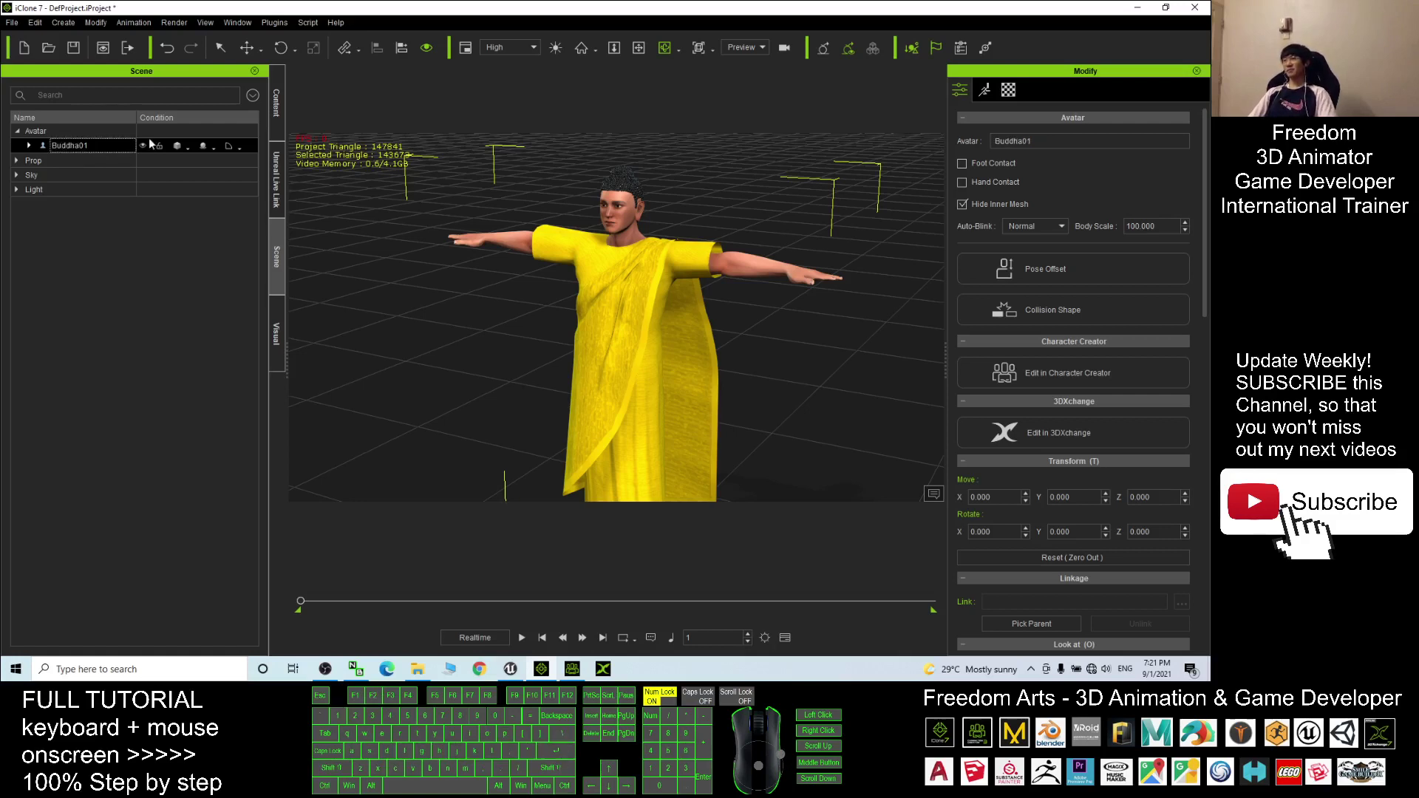
Transfer only the Buddha01 character through Unreal Live Link and switch to Unreal Engine to receive it
left_click(275, 181)
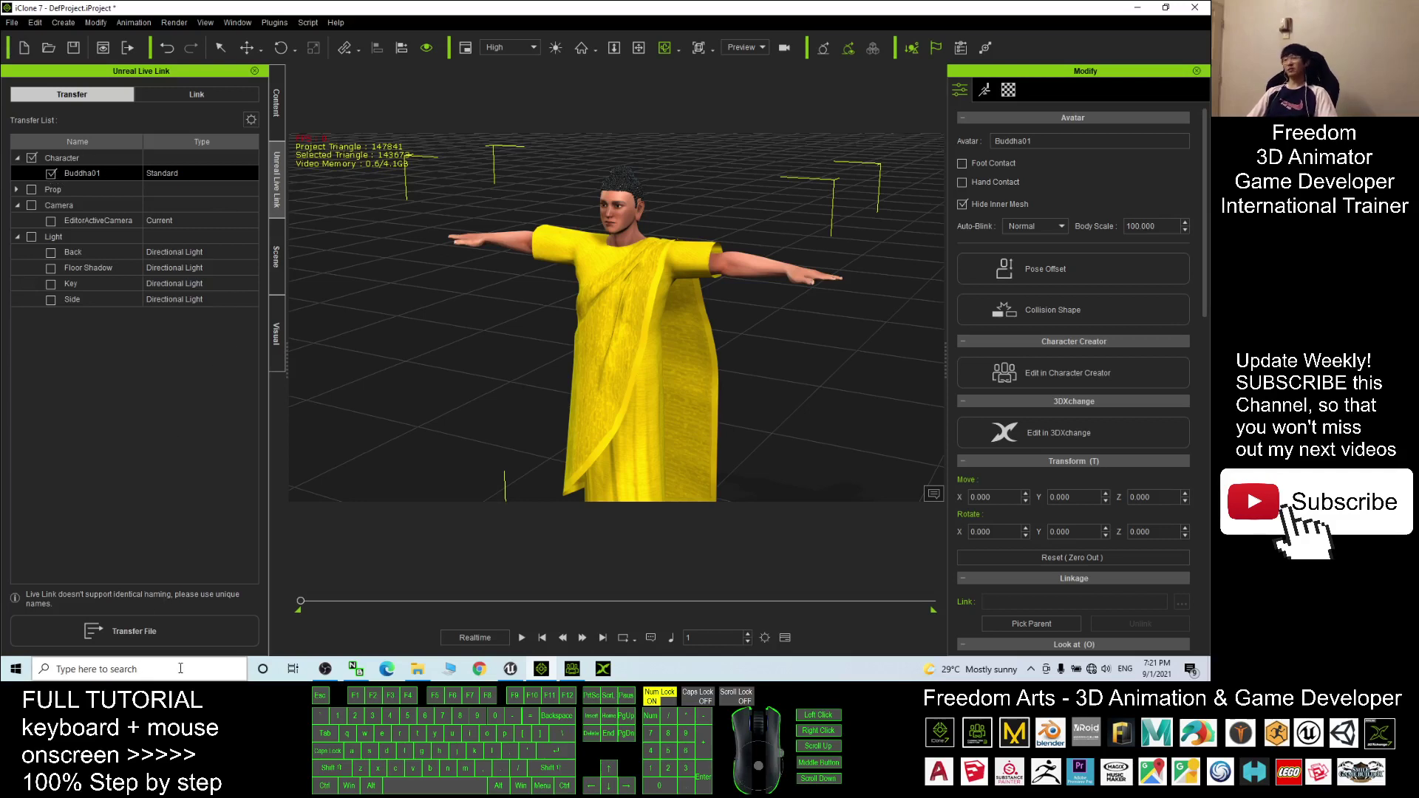
left_click(147, 638)
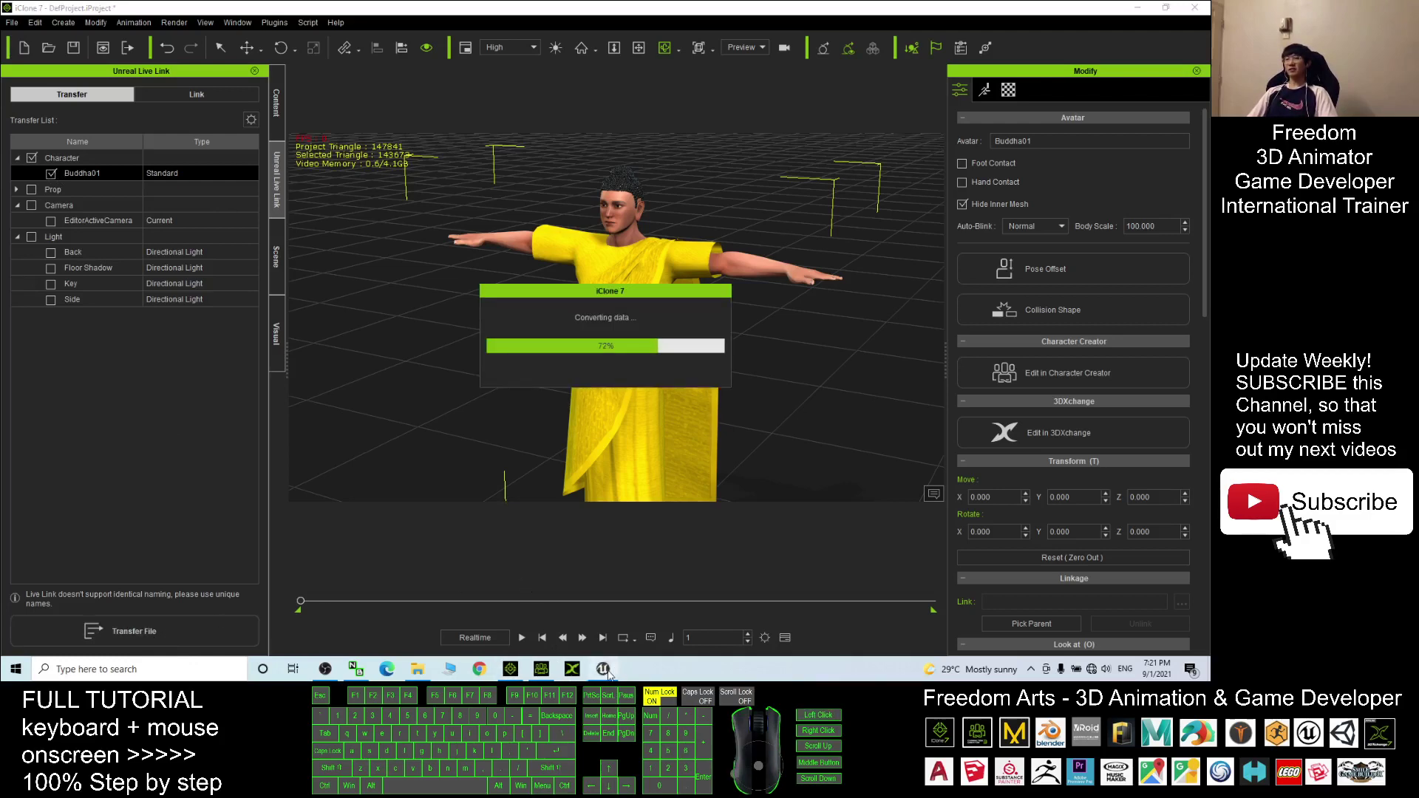
left_click(512, 669)
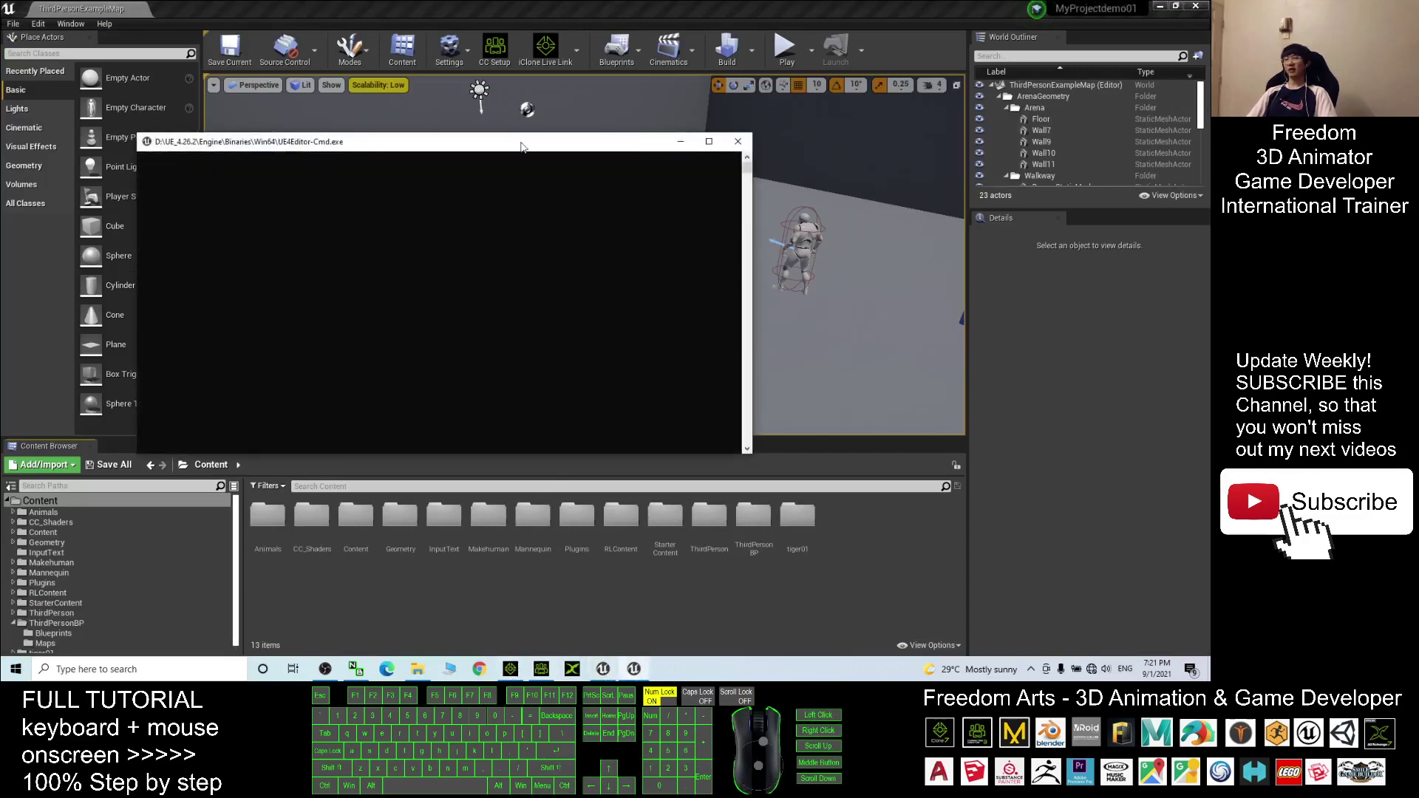
left_click_drag(521, 147, 642, 110)
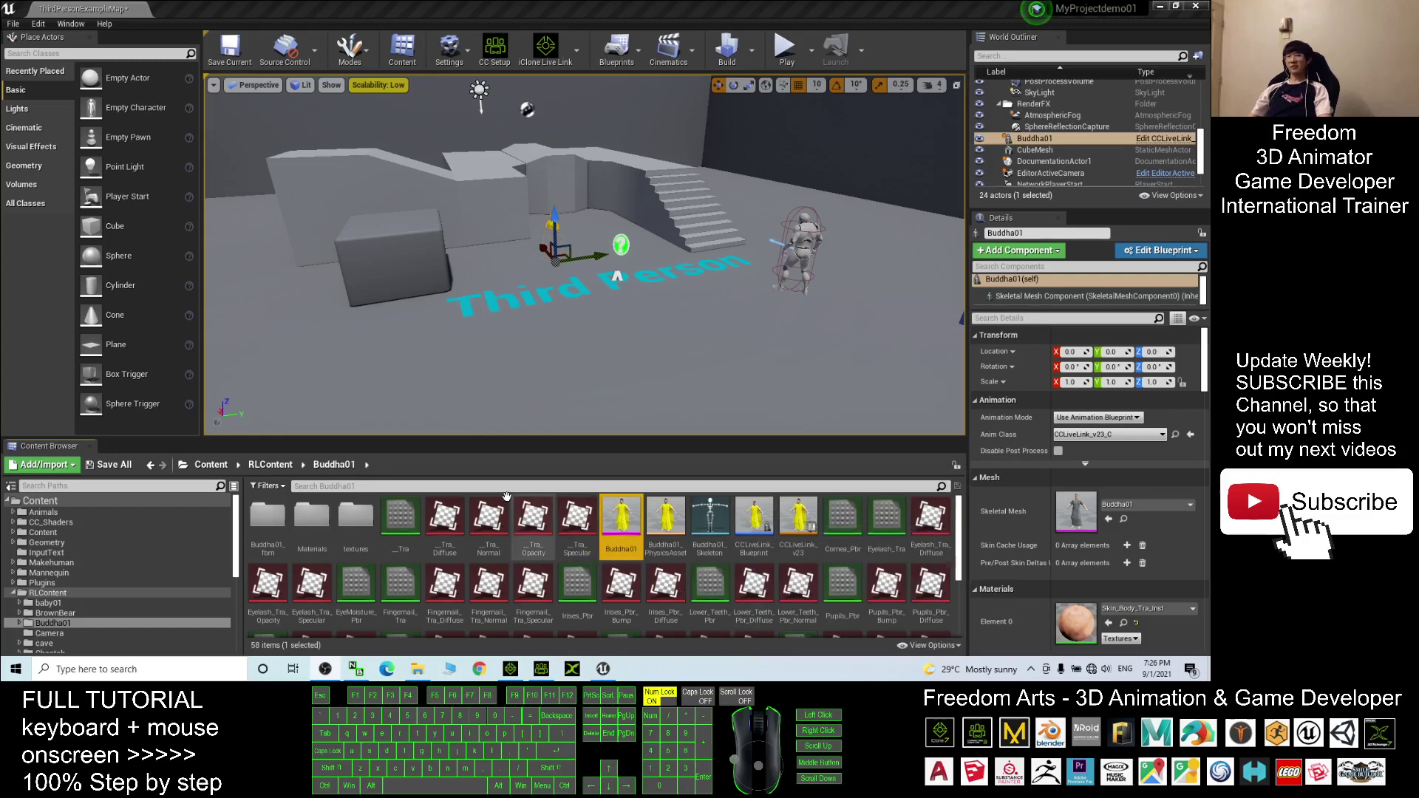
Open Buddha01_Skeleton, set its retarget rig to Humanoid, and close the skeleton editor
double_click(715, 521)
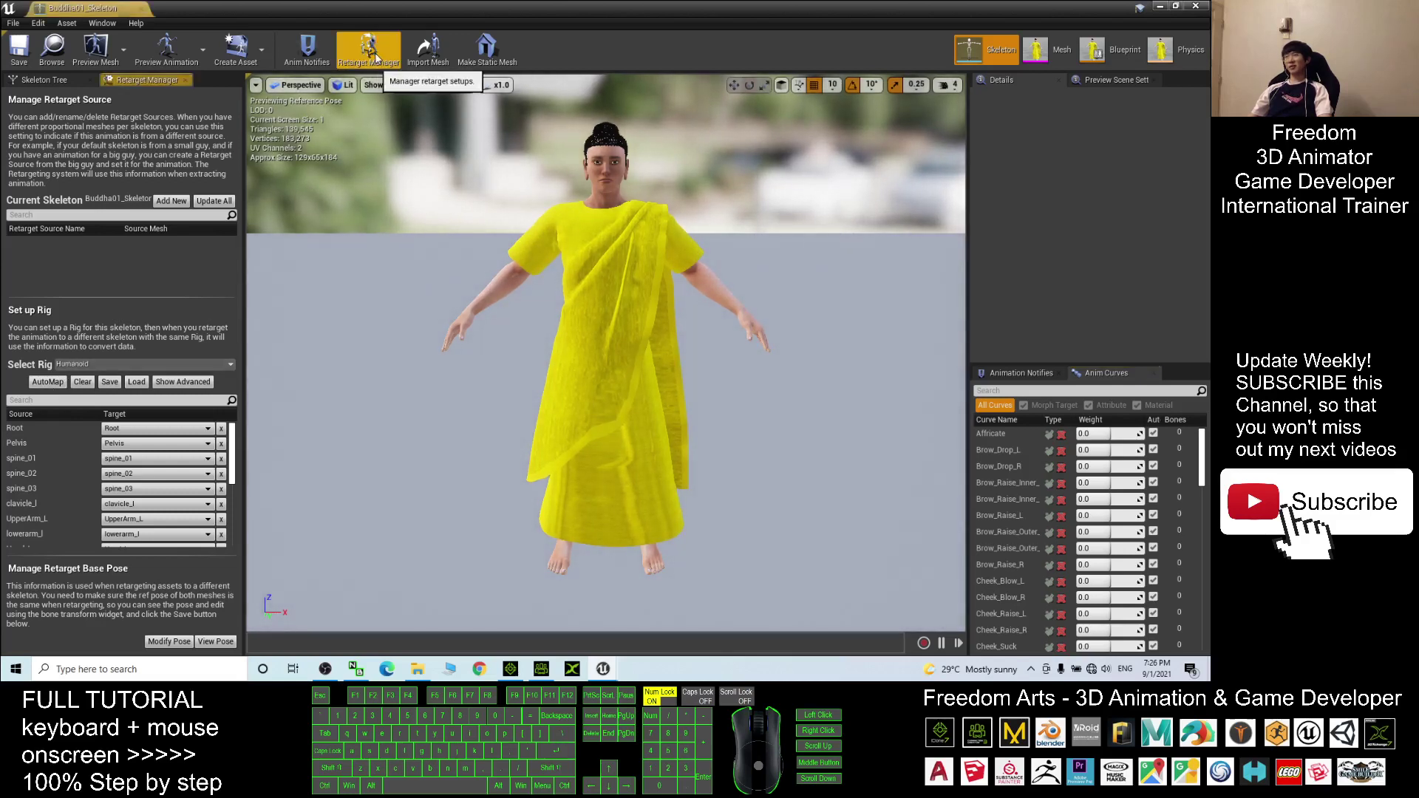
left_click(1200, 6)
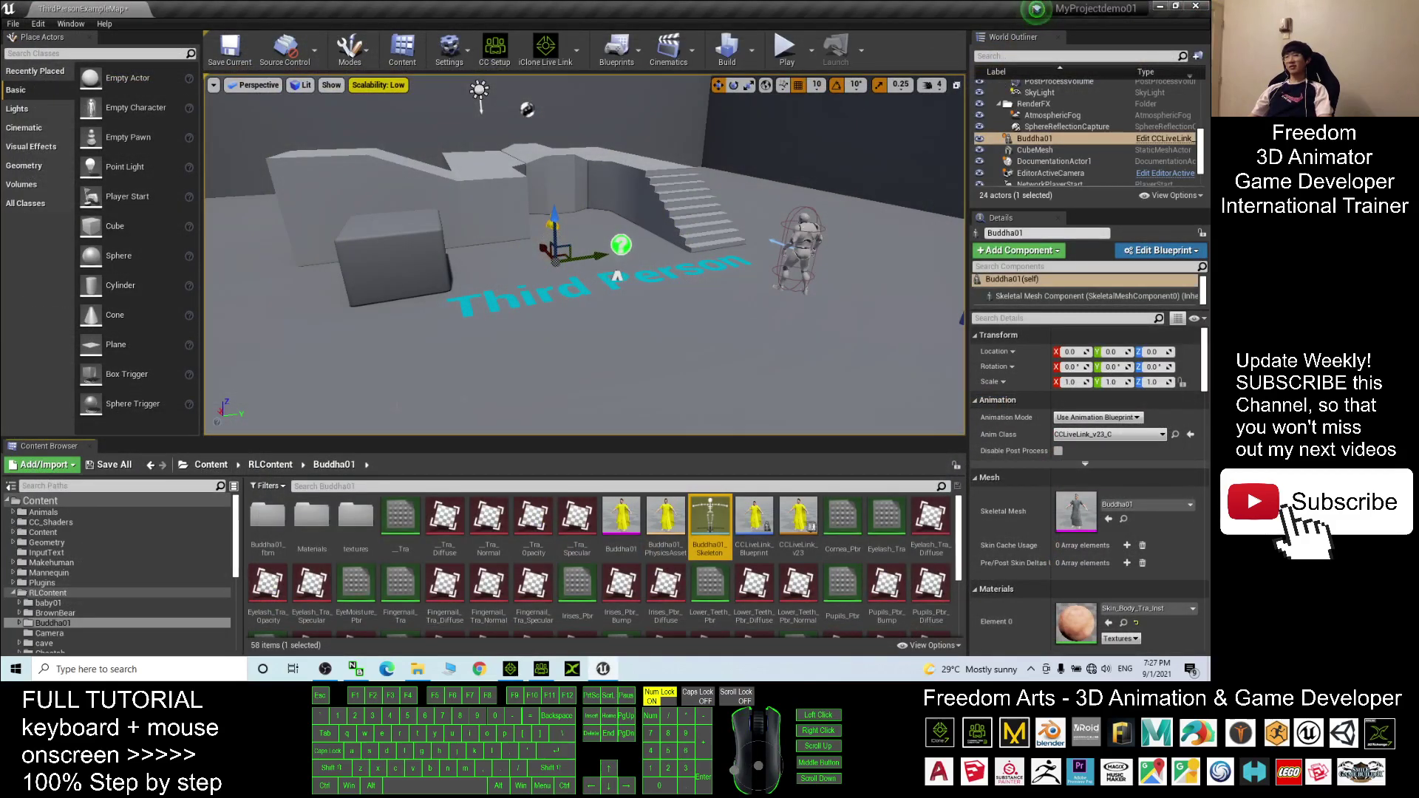
Open UE4_Mannequin_Skeleton from the Mesh folder under Content, Mannequin, Character
left_click(222, 464)
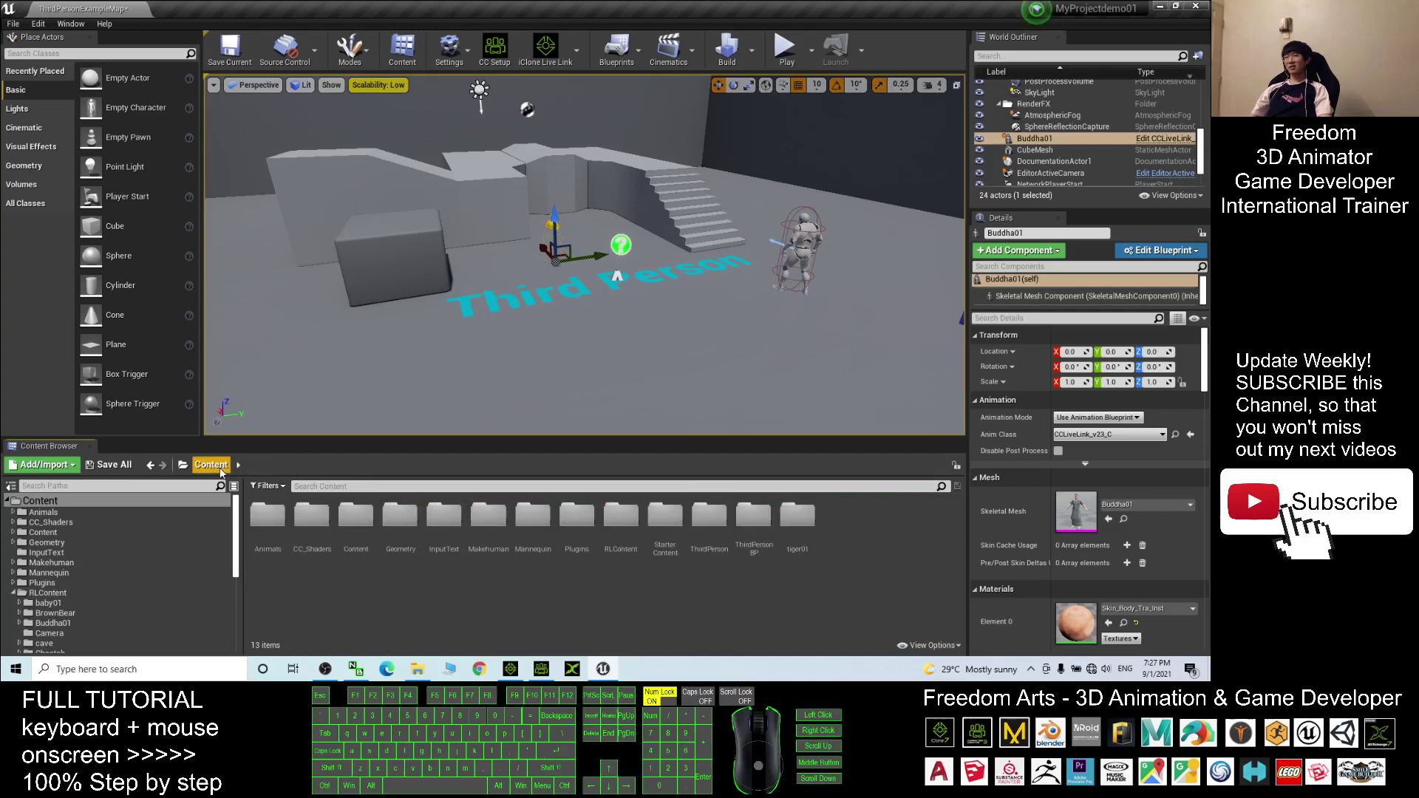
left_click(537, 526)
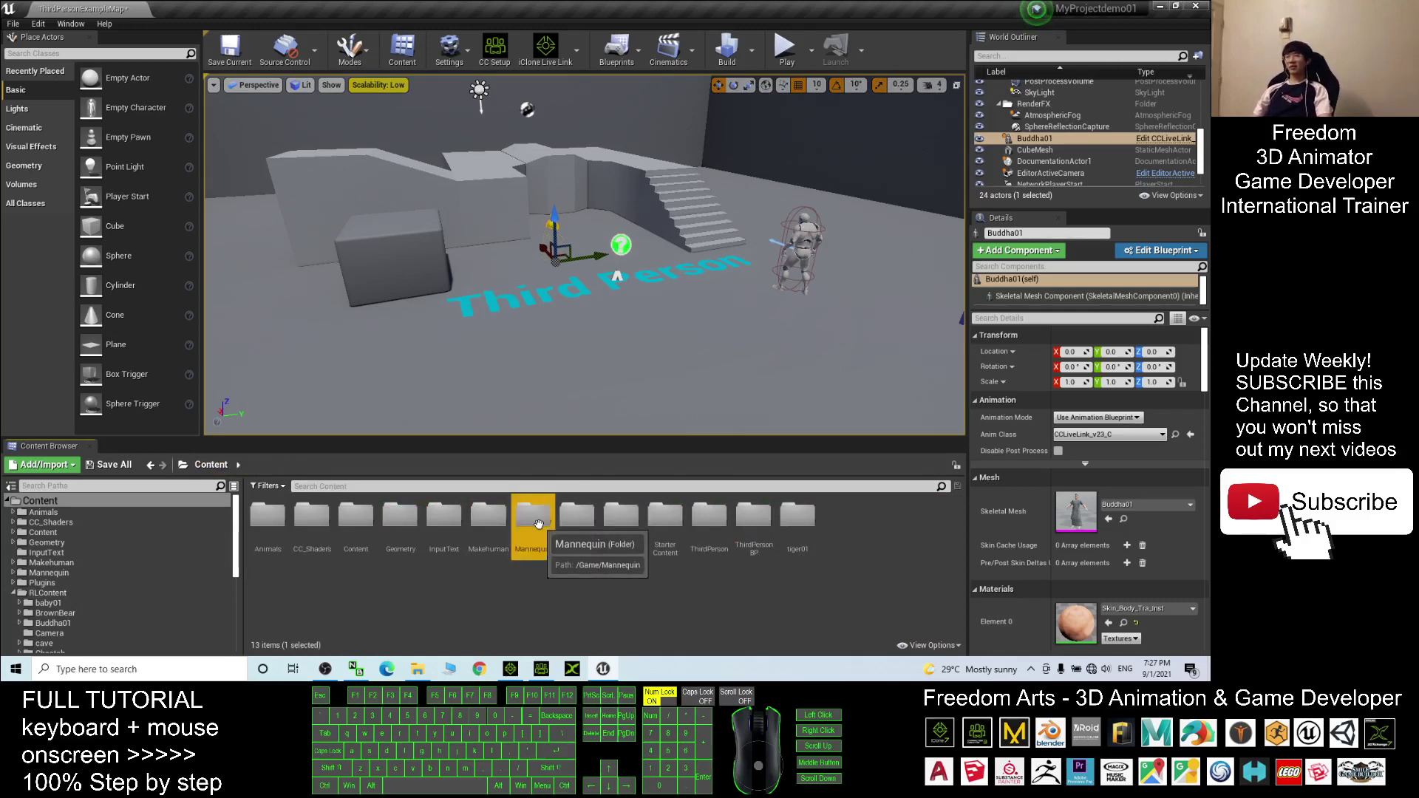
double_click(538, 524)
double_click(311, 516)
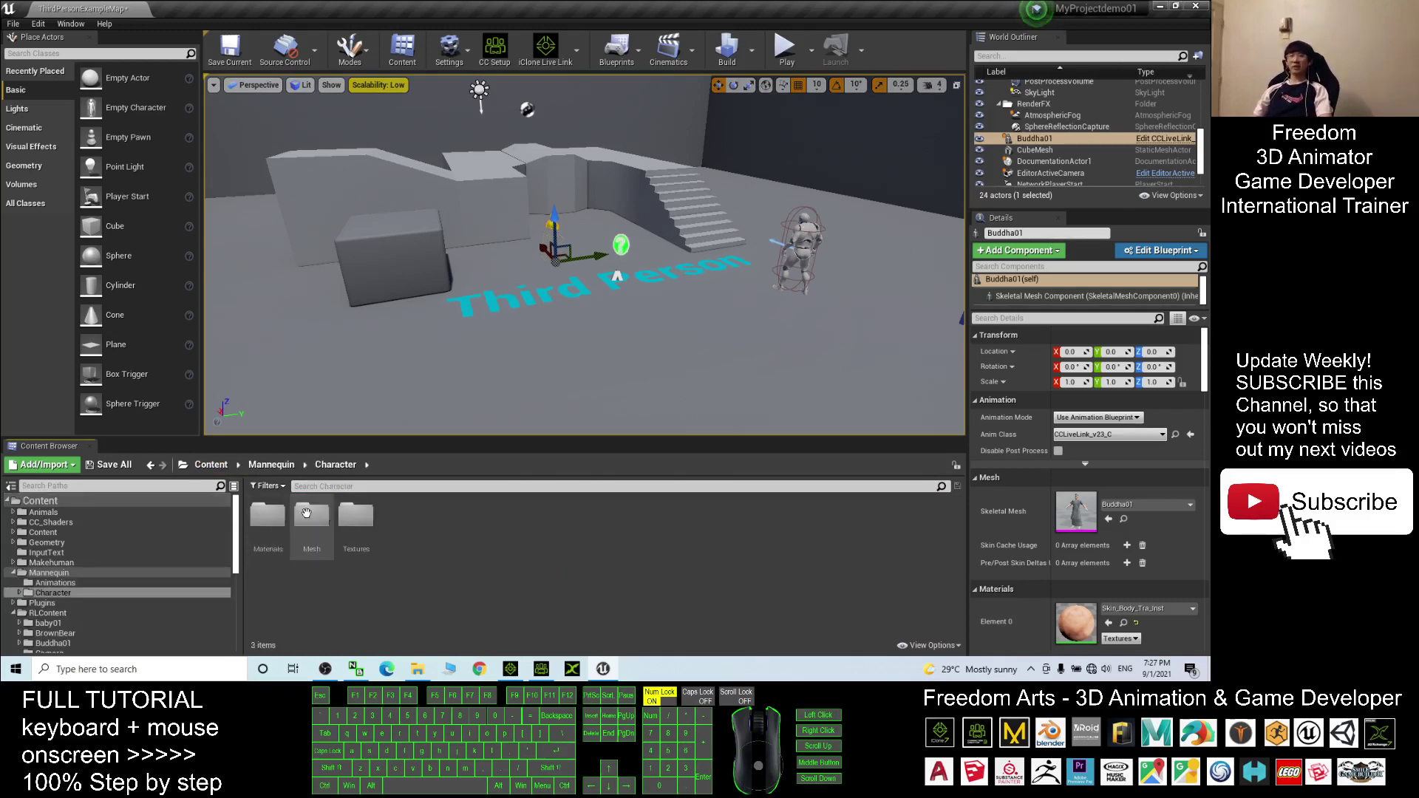
double_click(309, 516)
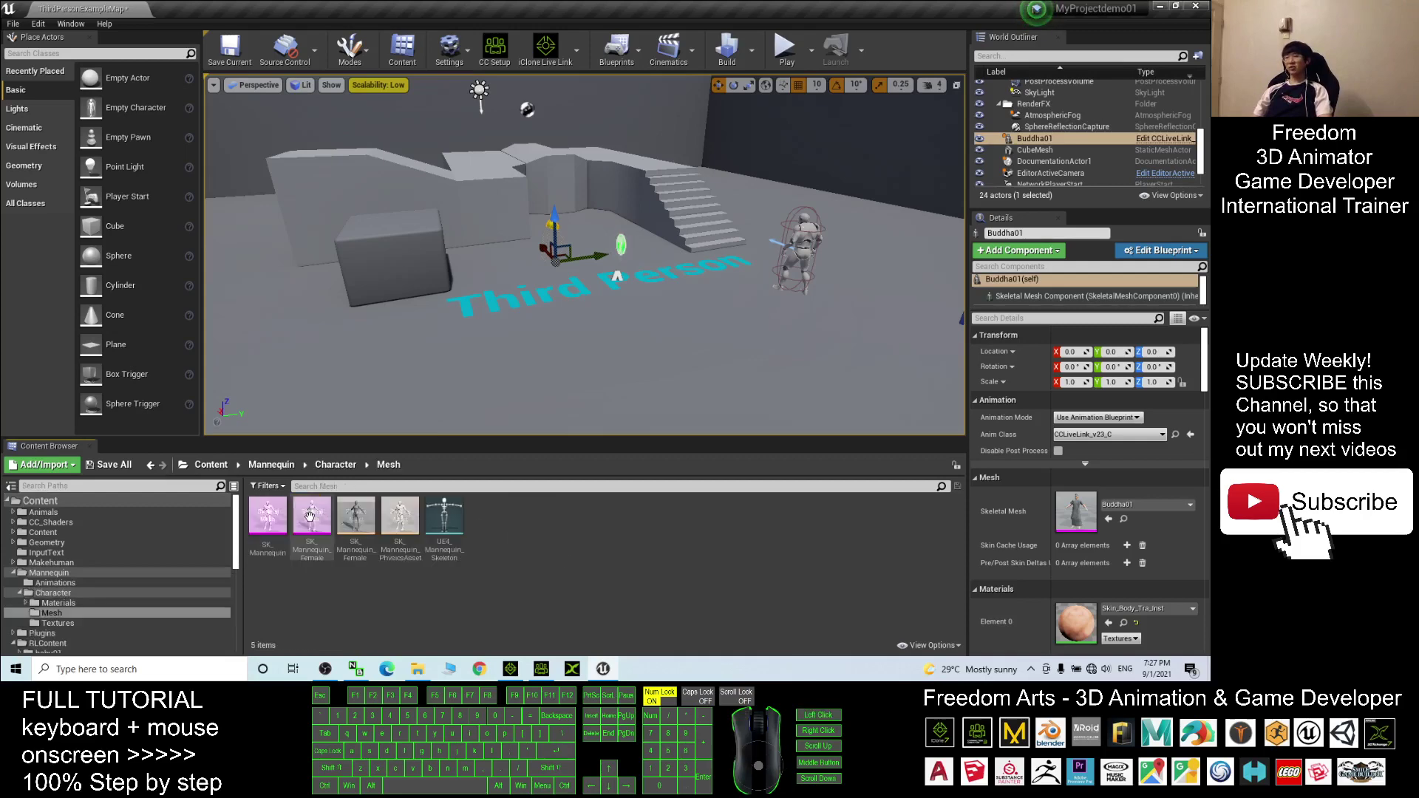
double_click(453, 522)
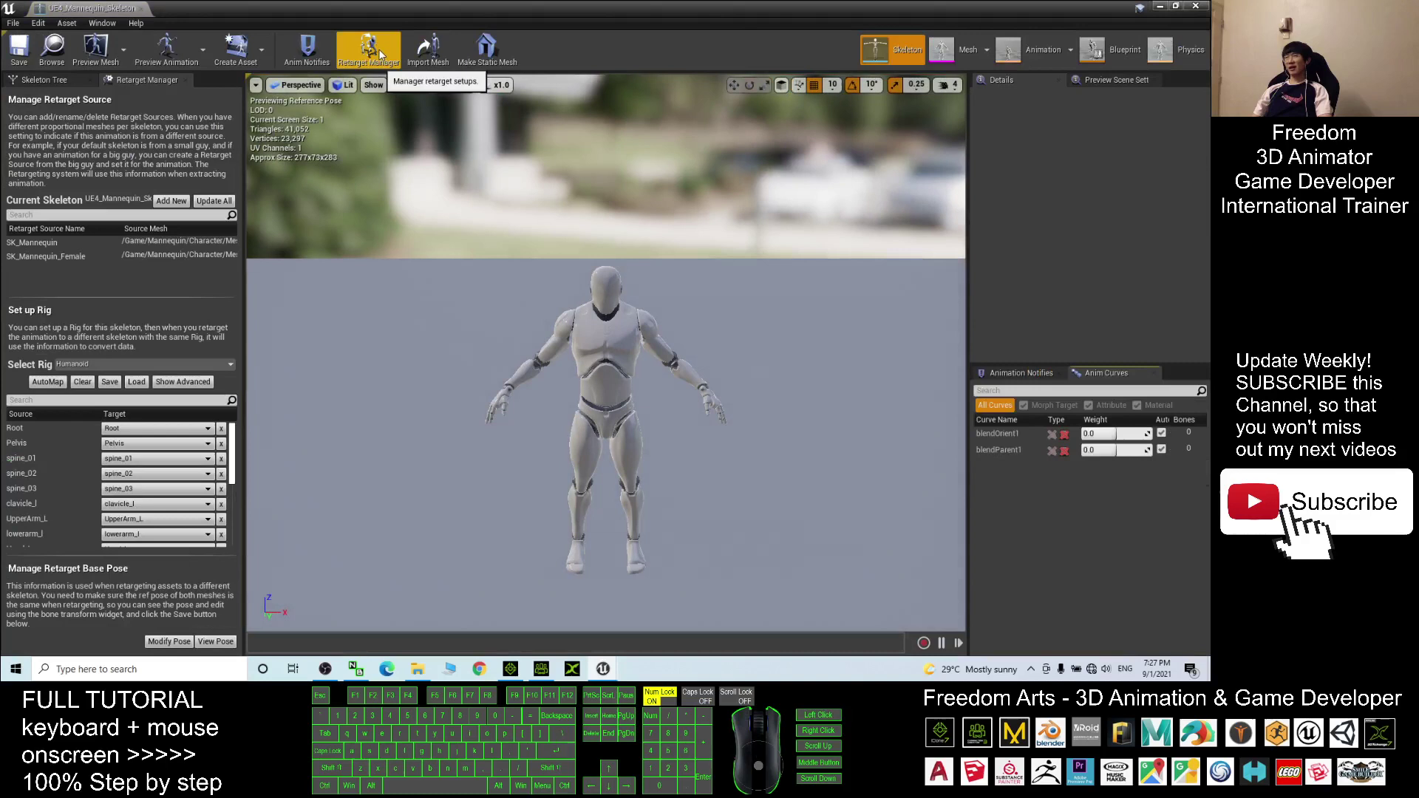
Assign the Humanoid rig to the mannequin skeleton in the Retarget Manager, save it and close the editor
left_click(379, 55)
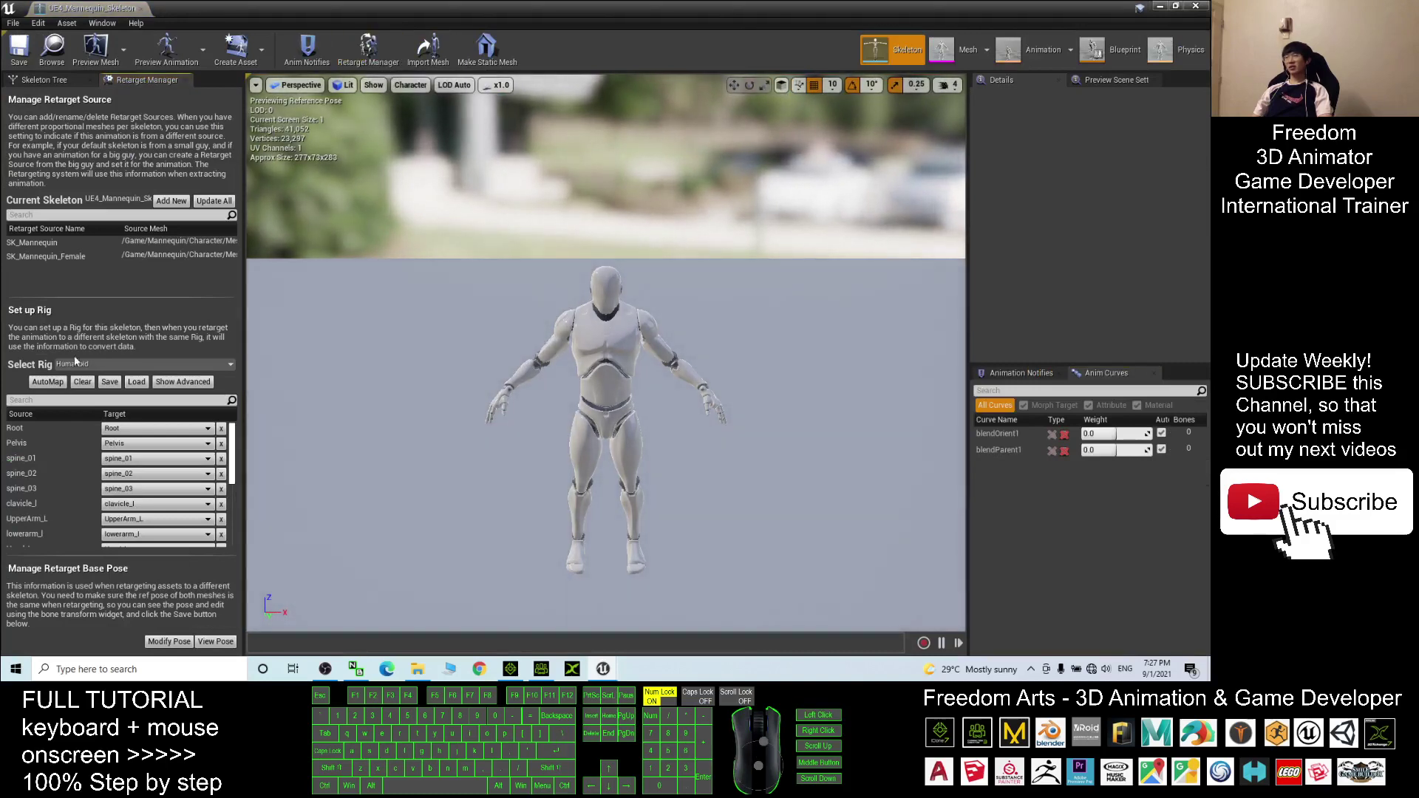
left_click(81, 364)
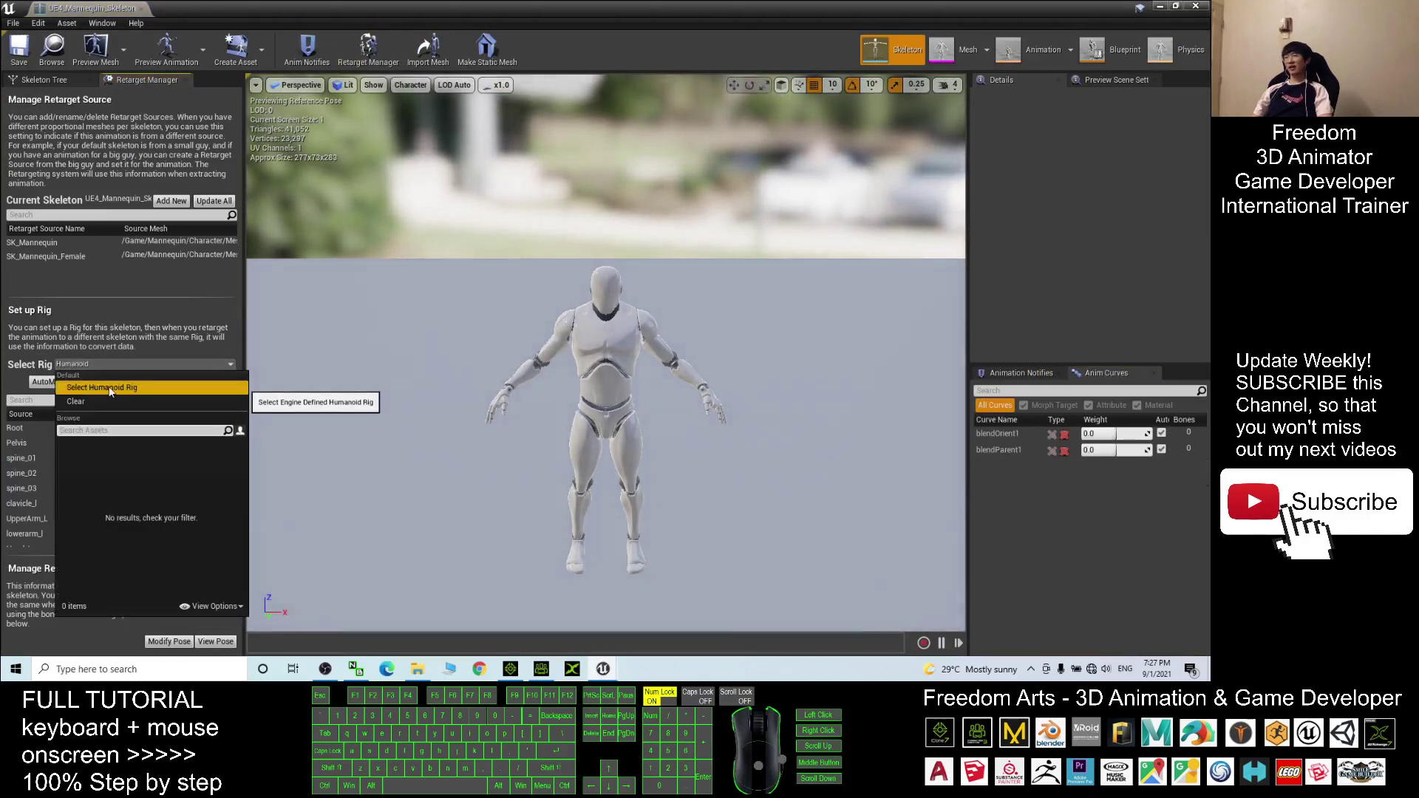
left_click(104, 388)
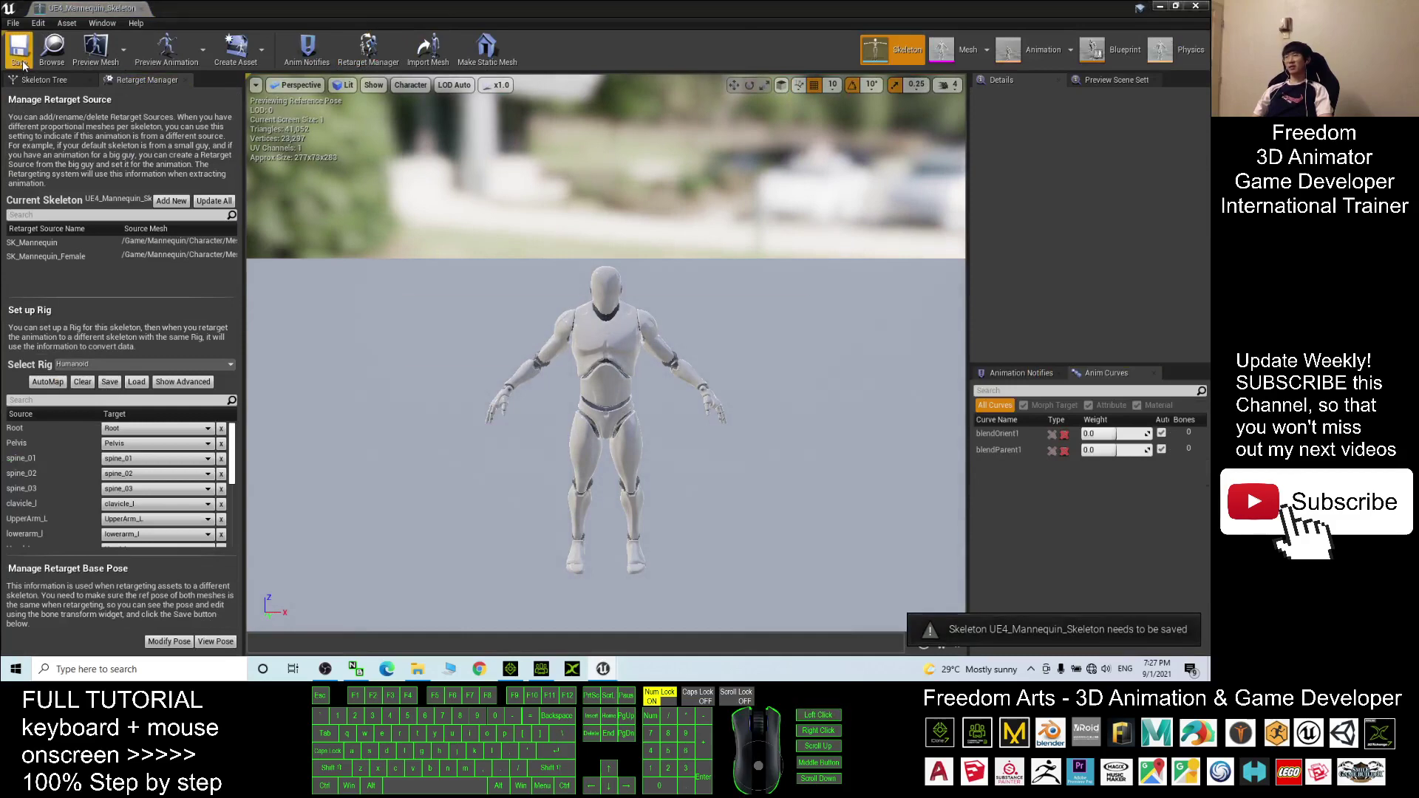
left_click(1197, 6)
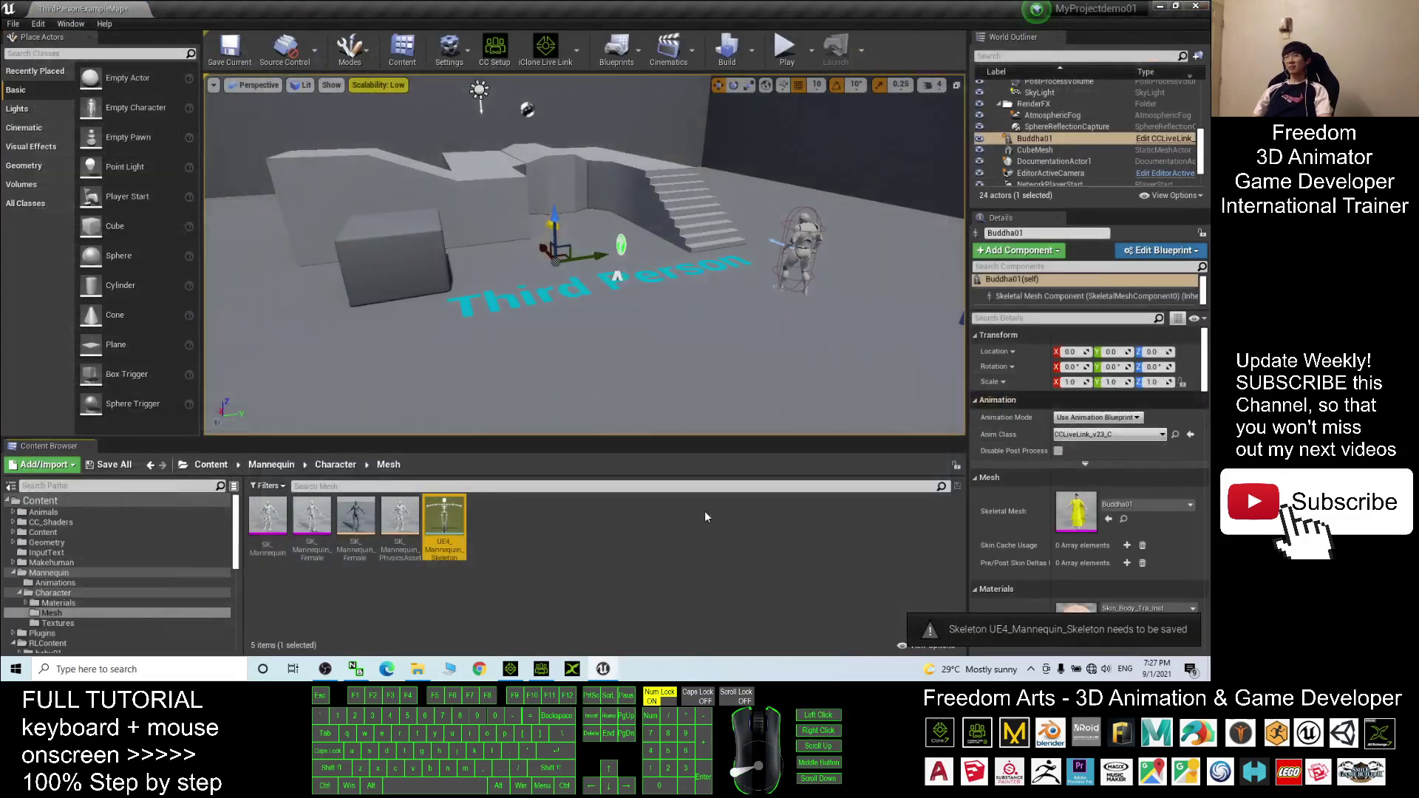
Duplicate ThirdPerson_AnimBP from the Mannequin Animations folder and retarget it with its referenced animations to Buddha01_Skeleton
left_click(334, 465)
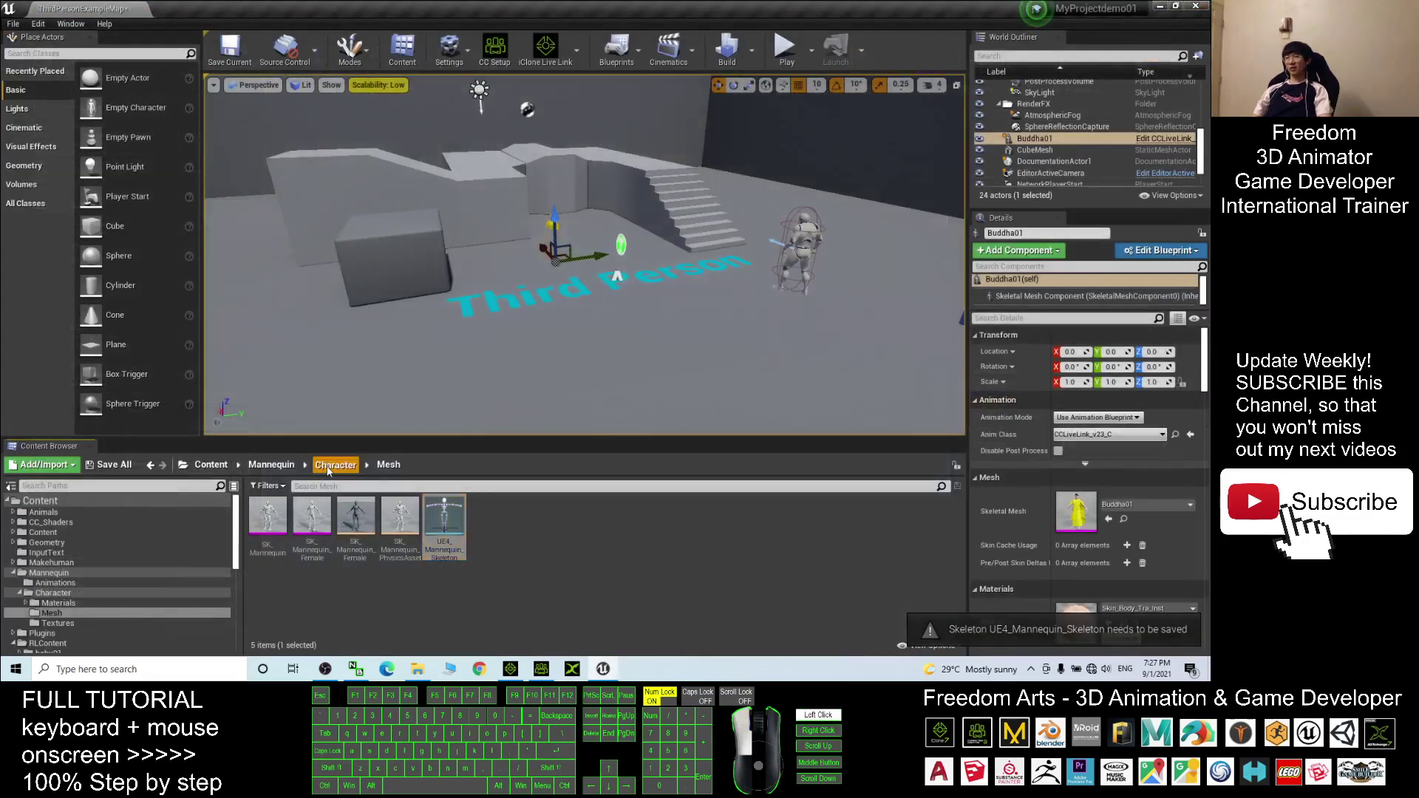
left_click(271, 465)
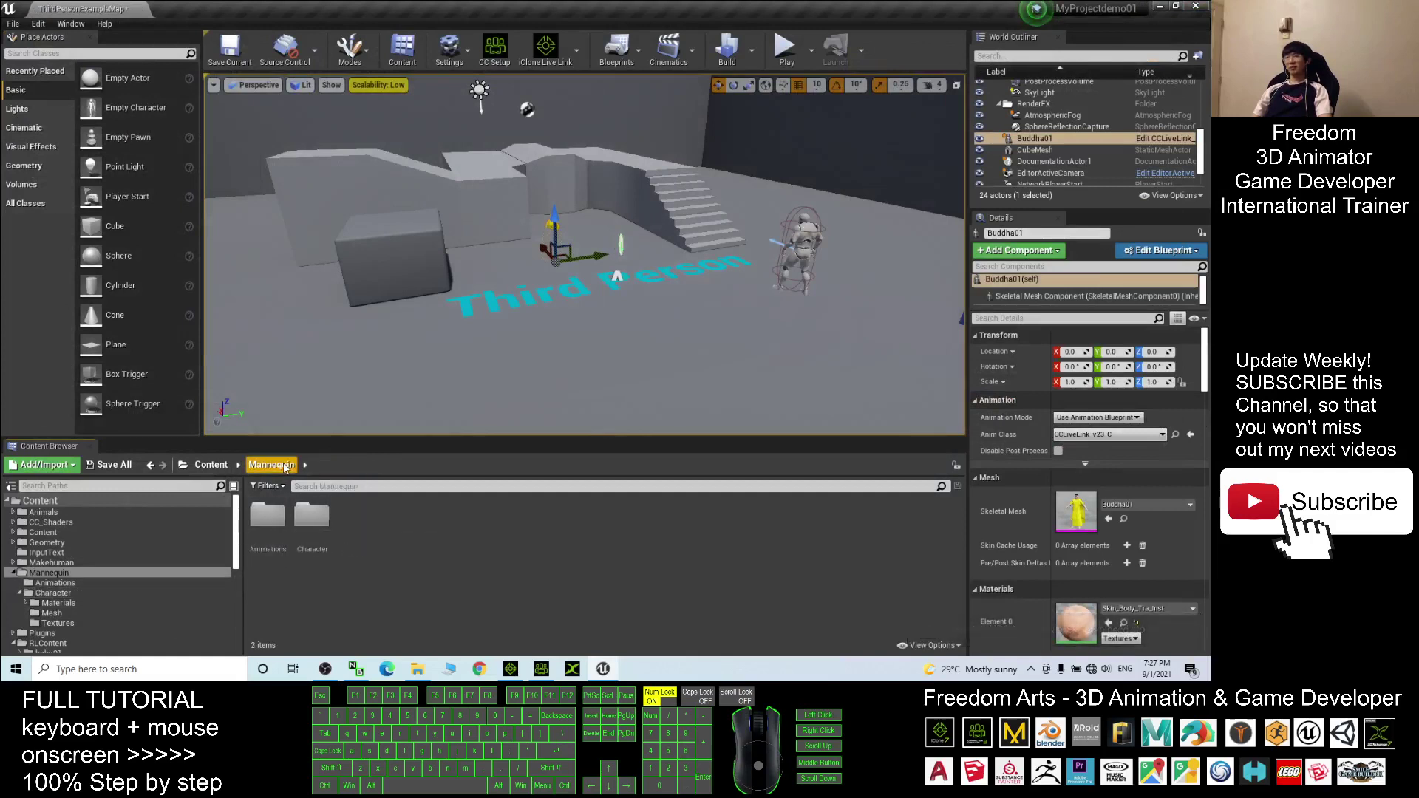
double_click(263, 522)
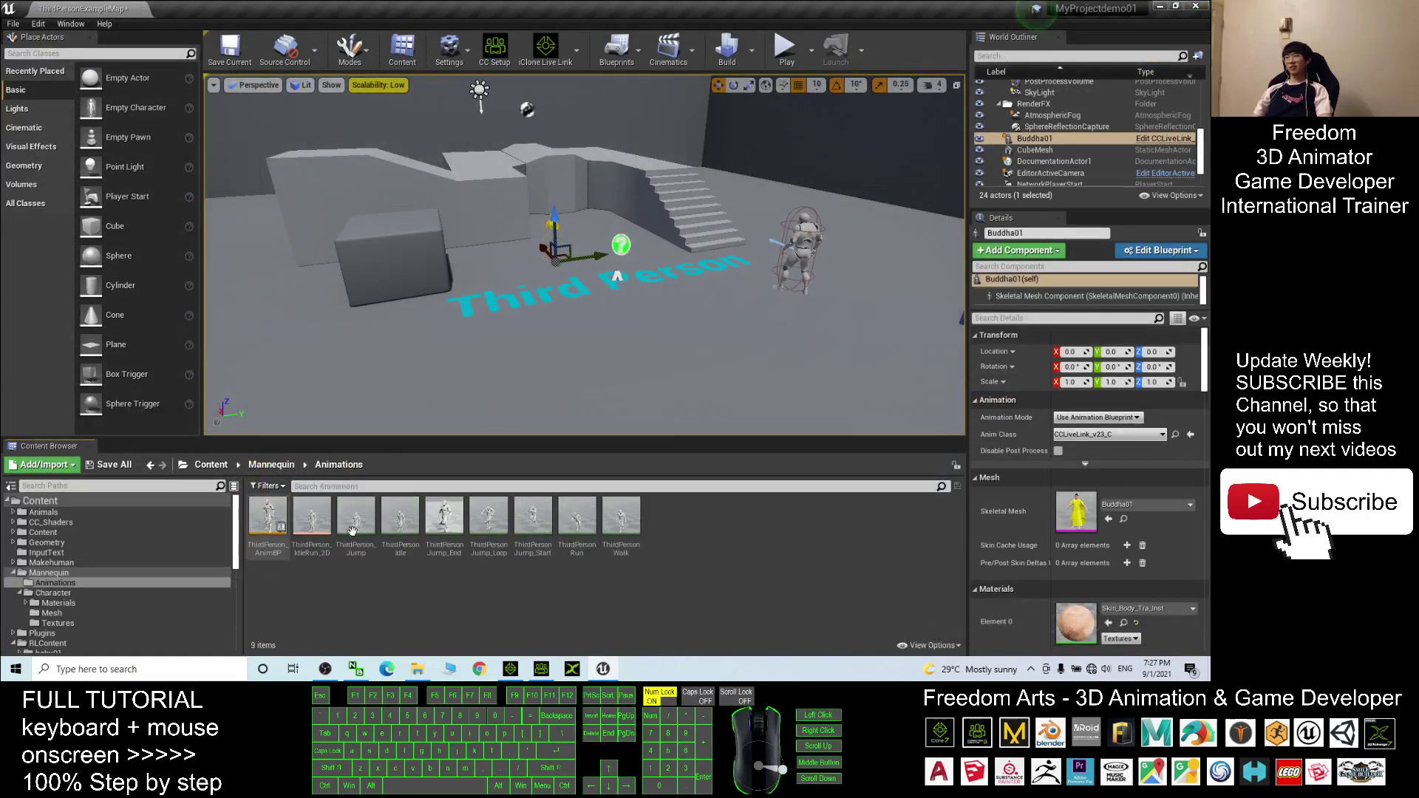
right_click(264, 522)
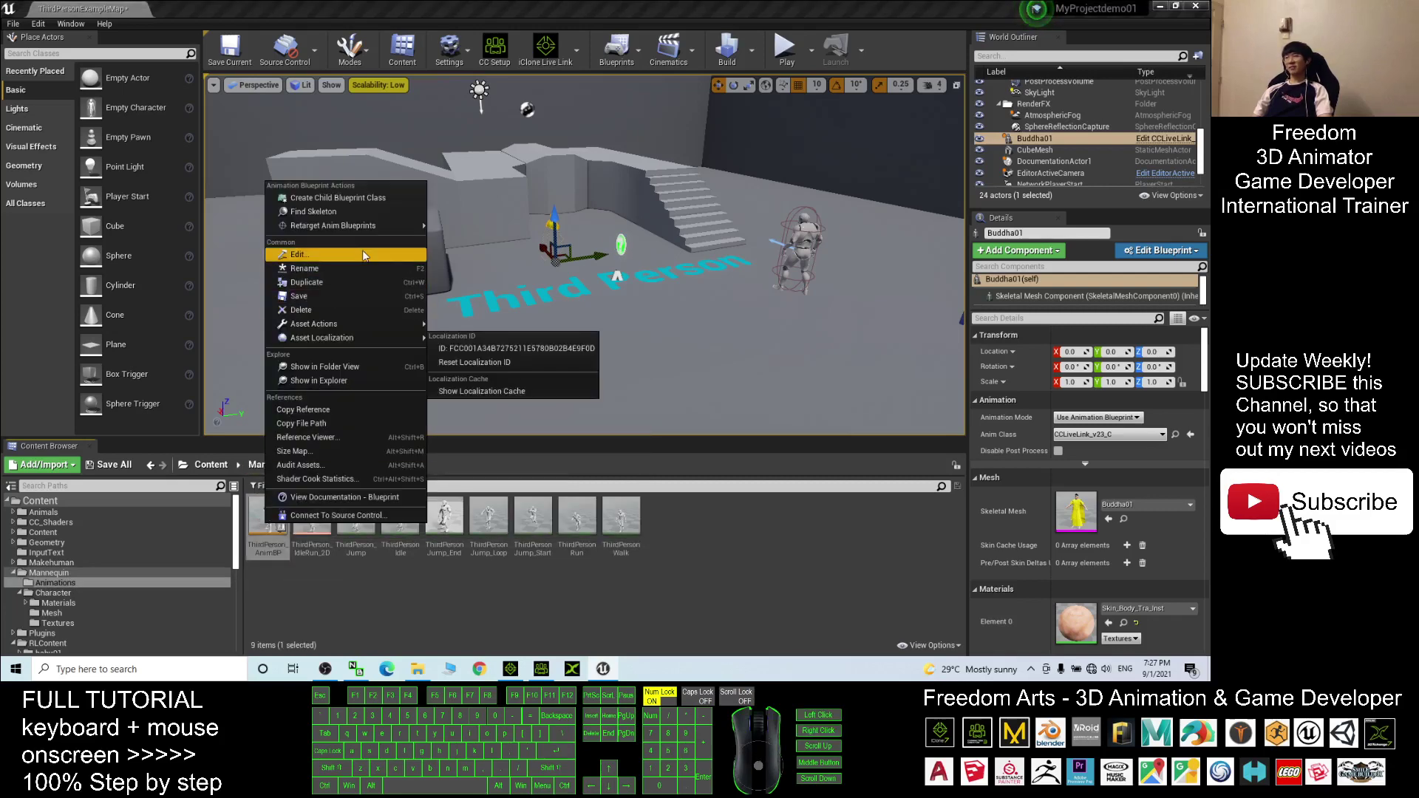
mouse_move(343, 228)
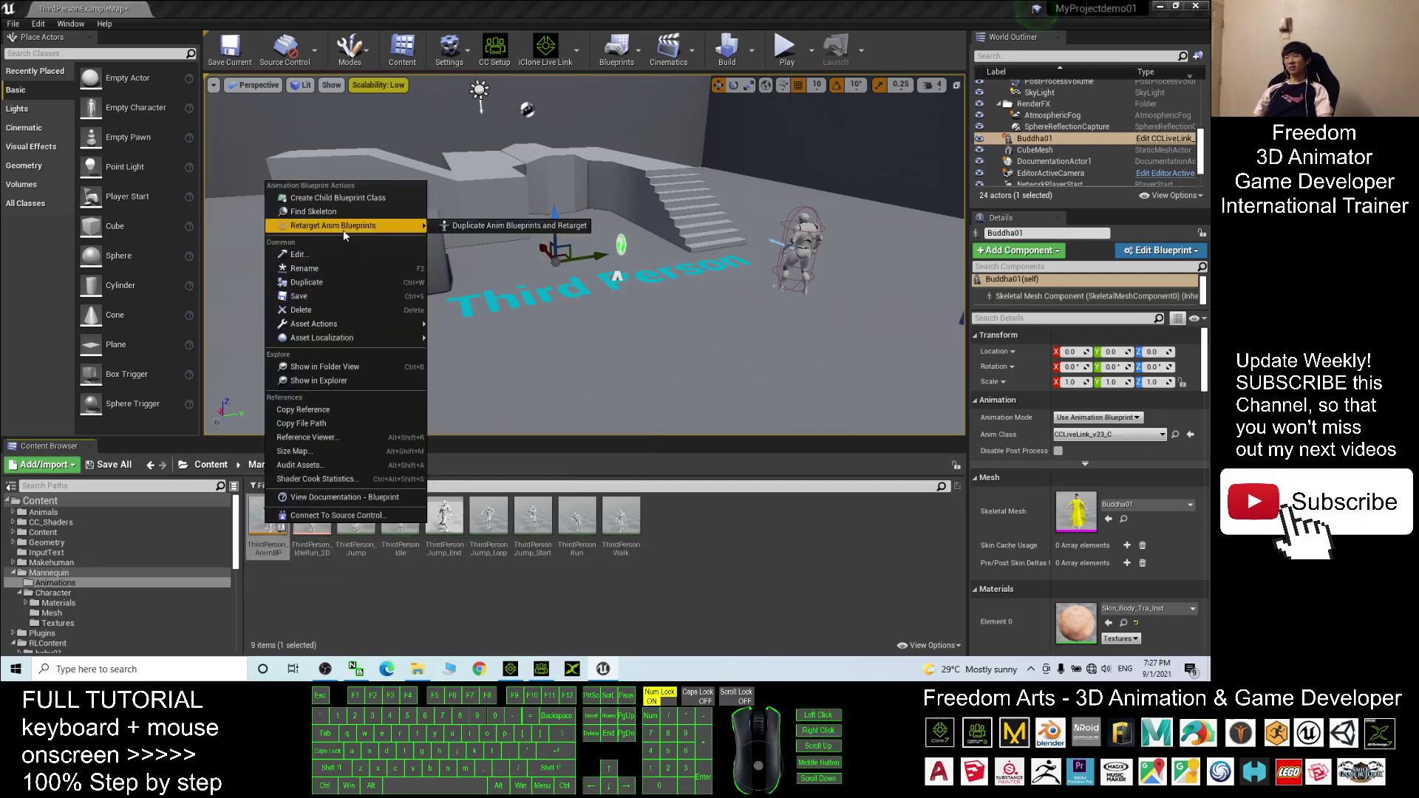
left_click(470, 225)
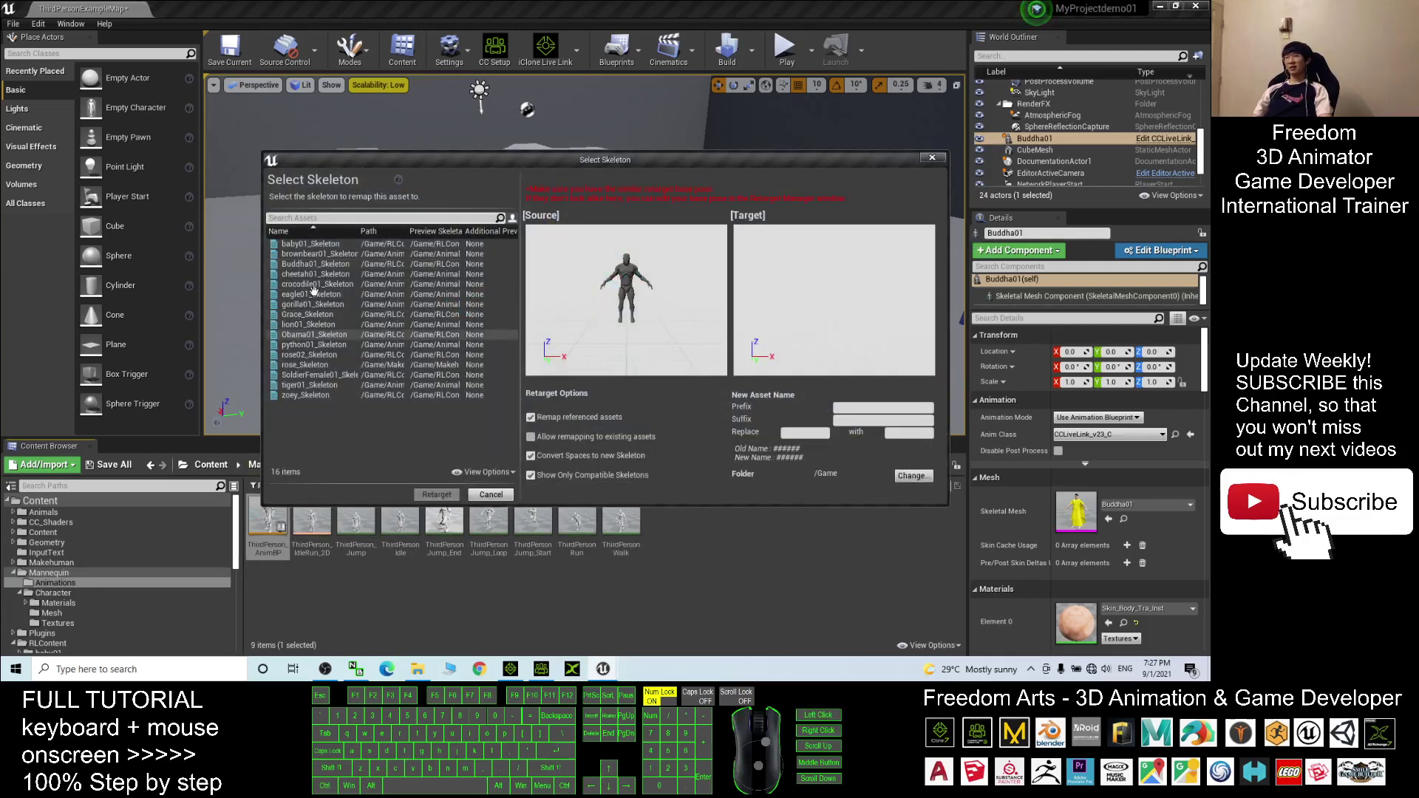
left_click(312, 265)
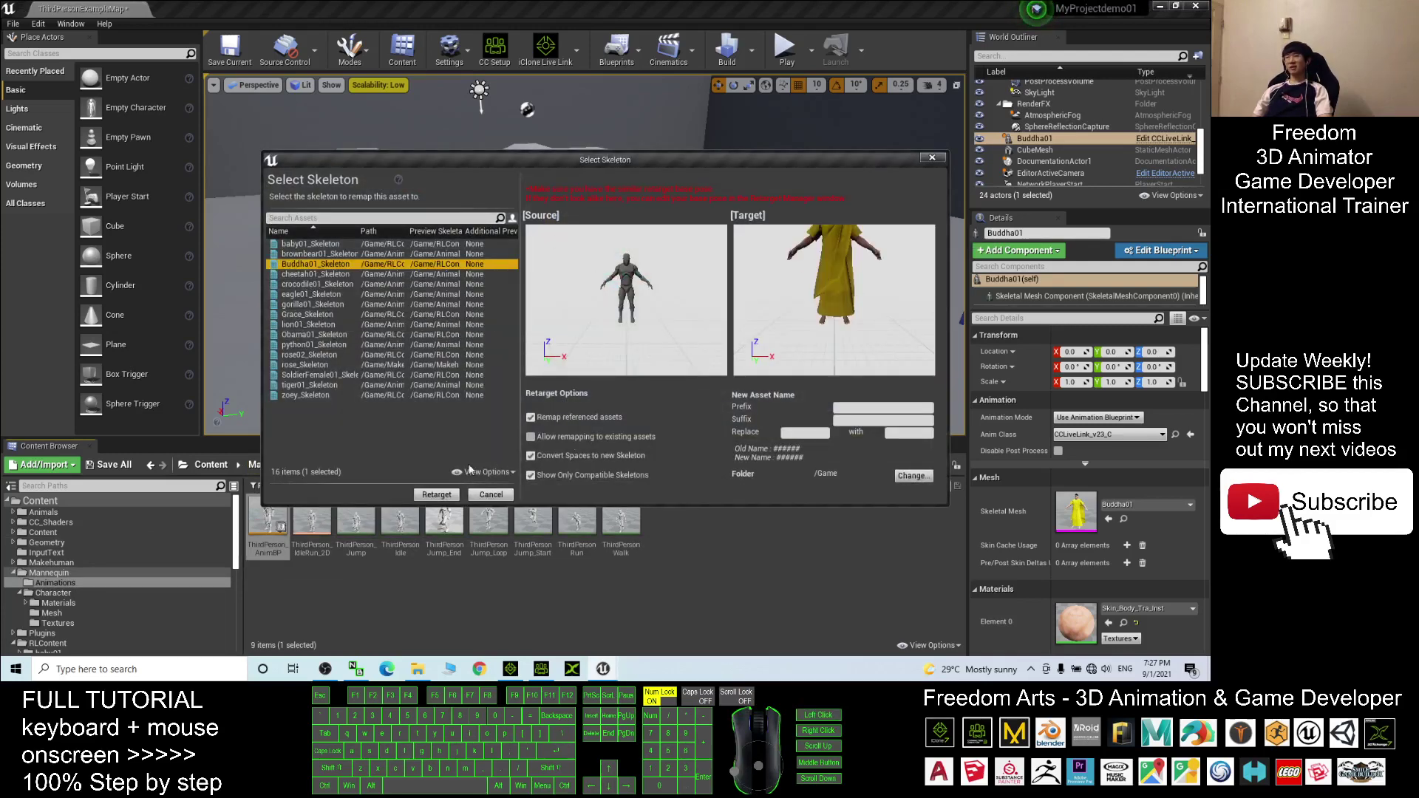
left_click(437, 494)
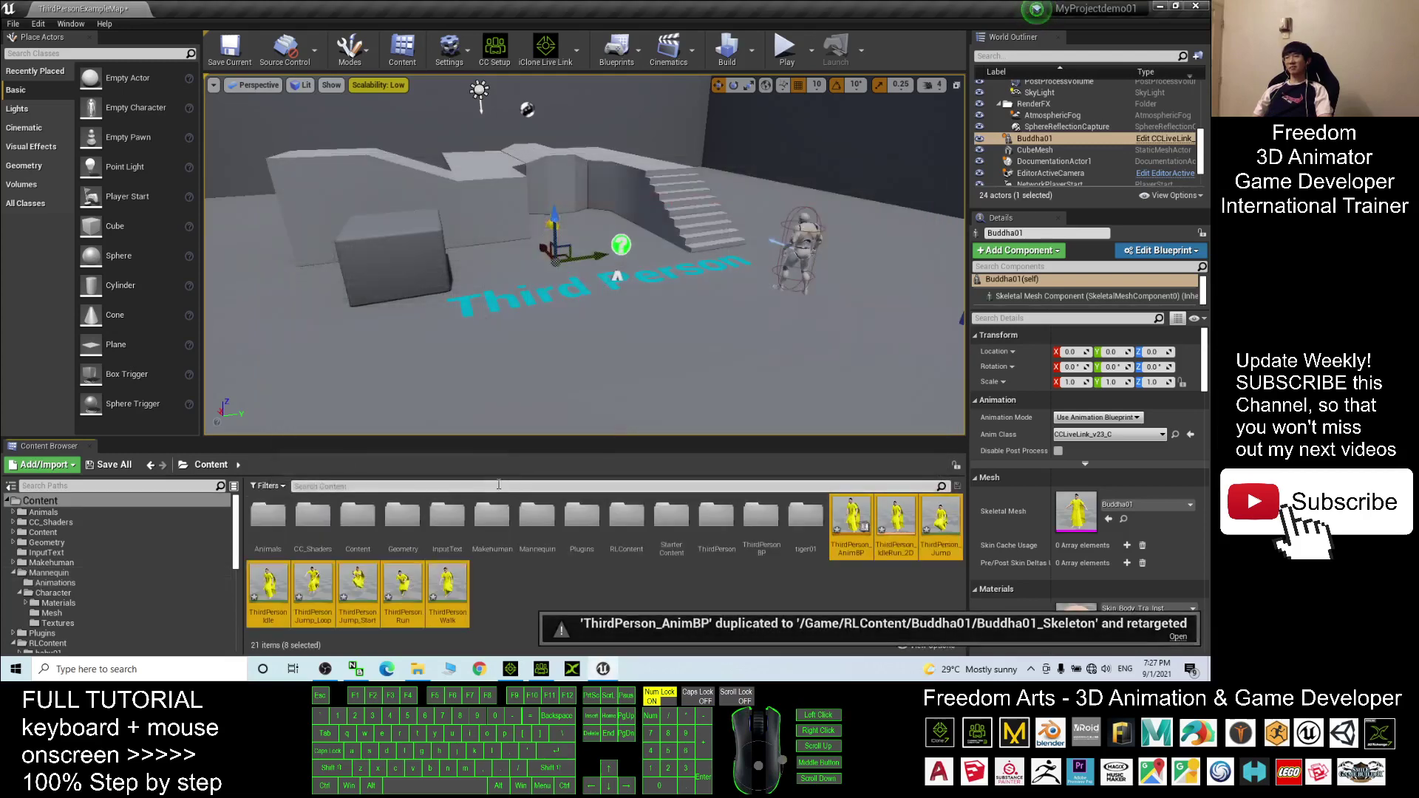
Preview the retargeted ThirdPersonWalk animation on the Buddha character, and close the animation editor
left_click(600, 592)
double_click(448, 595)
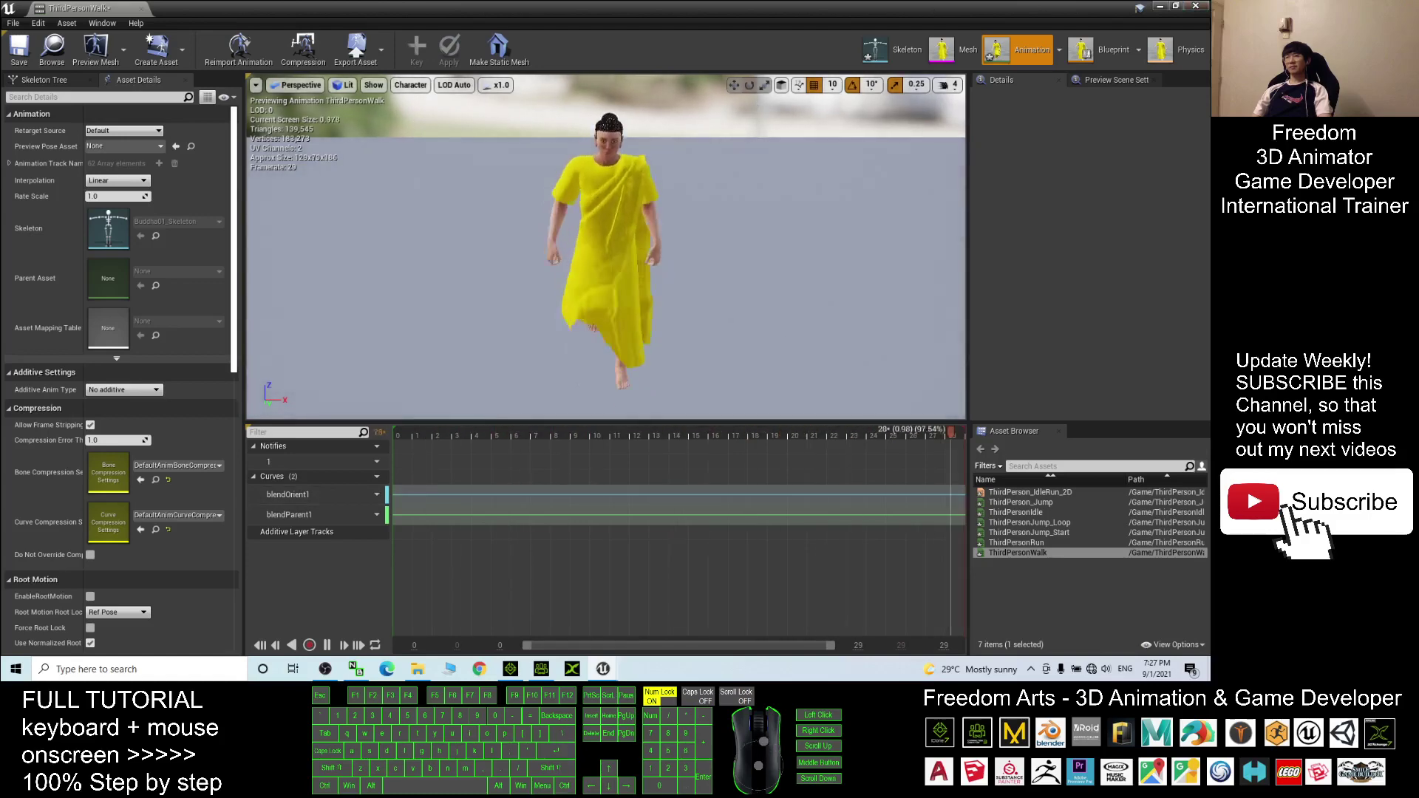
left_click(1195, 6)
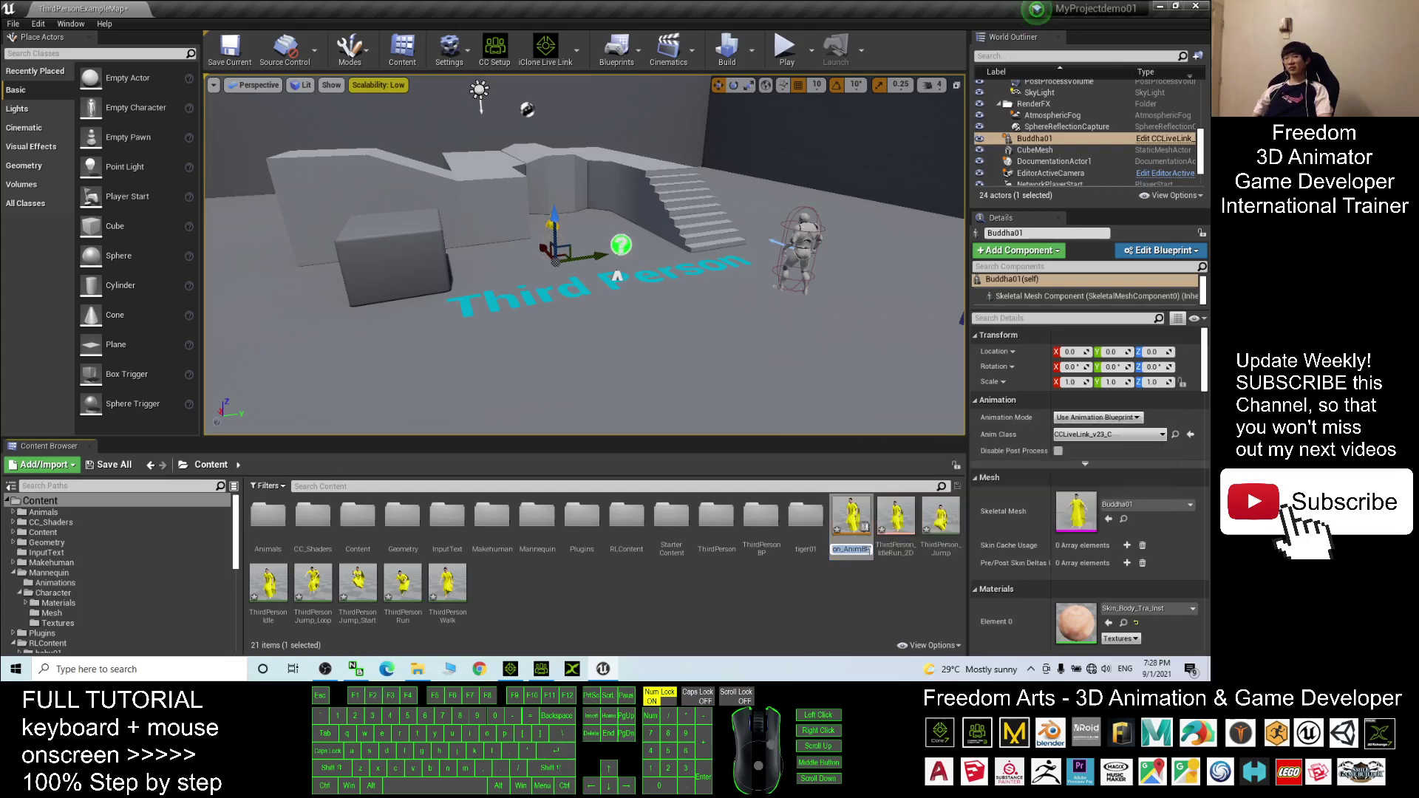
Rename the retargeted animation blueprint in the Content folder as ThirdPerson_AnimBP_Buddha01
left_click(869, 549)
type("_Buddha01")
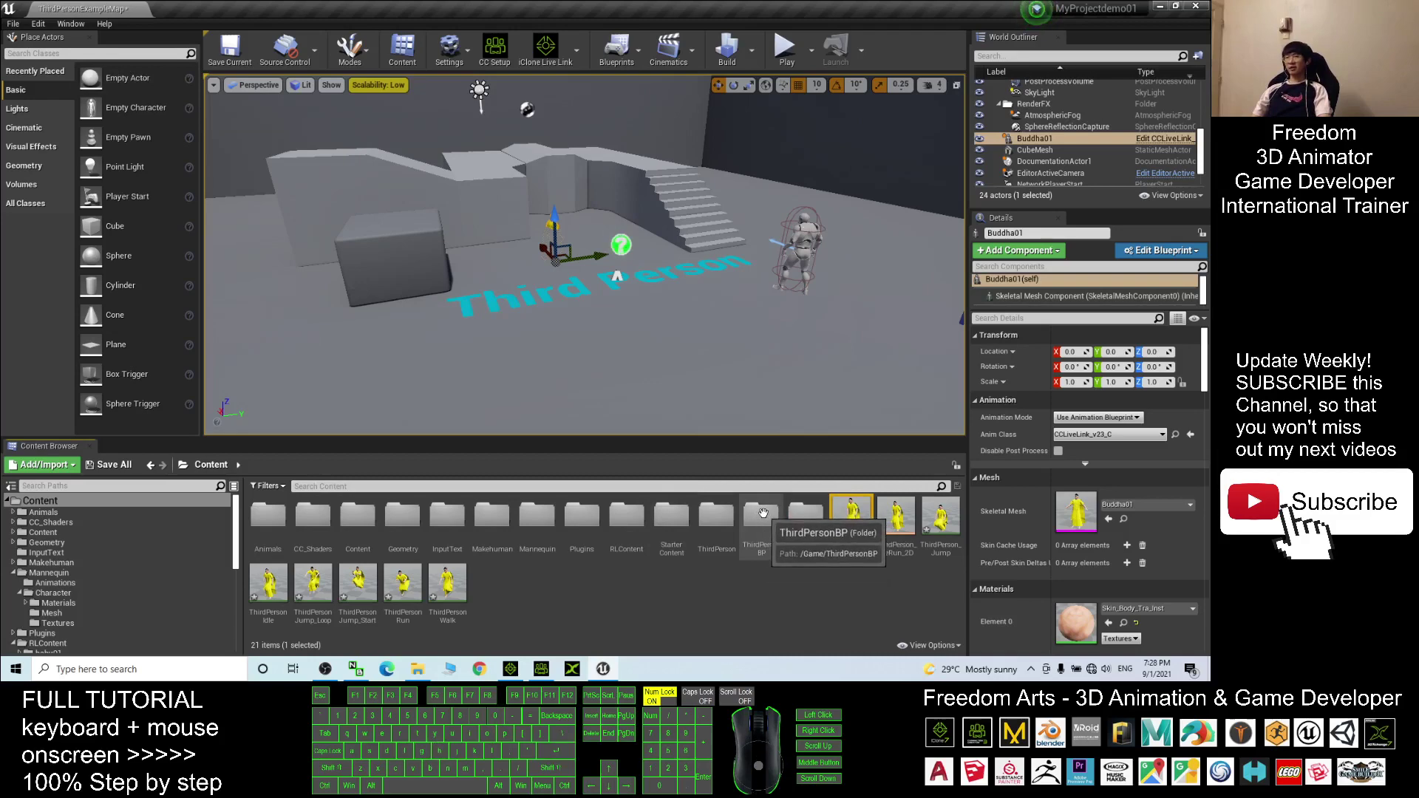
Duplicate the ThirdPersonCharacter blueprint in ThirdPersonBP, Blueprints and name the copy ThirdPersonCharacter_Buddha01
double_click(767, 547)
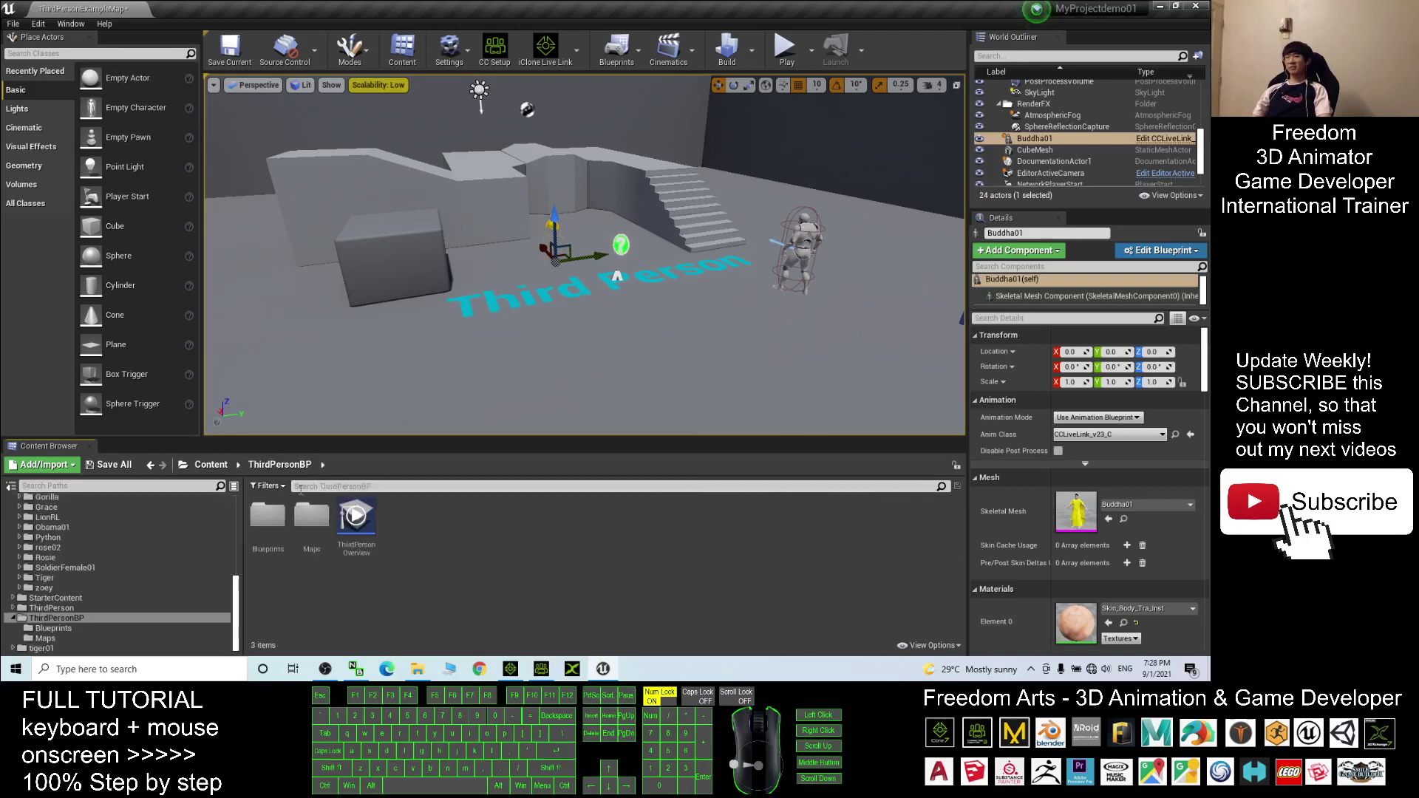
double_click(263, 524)
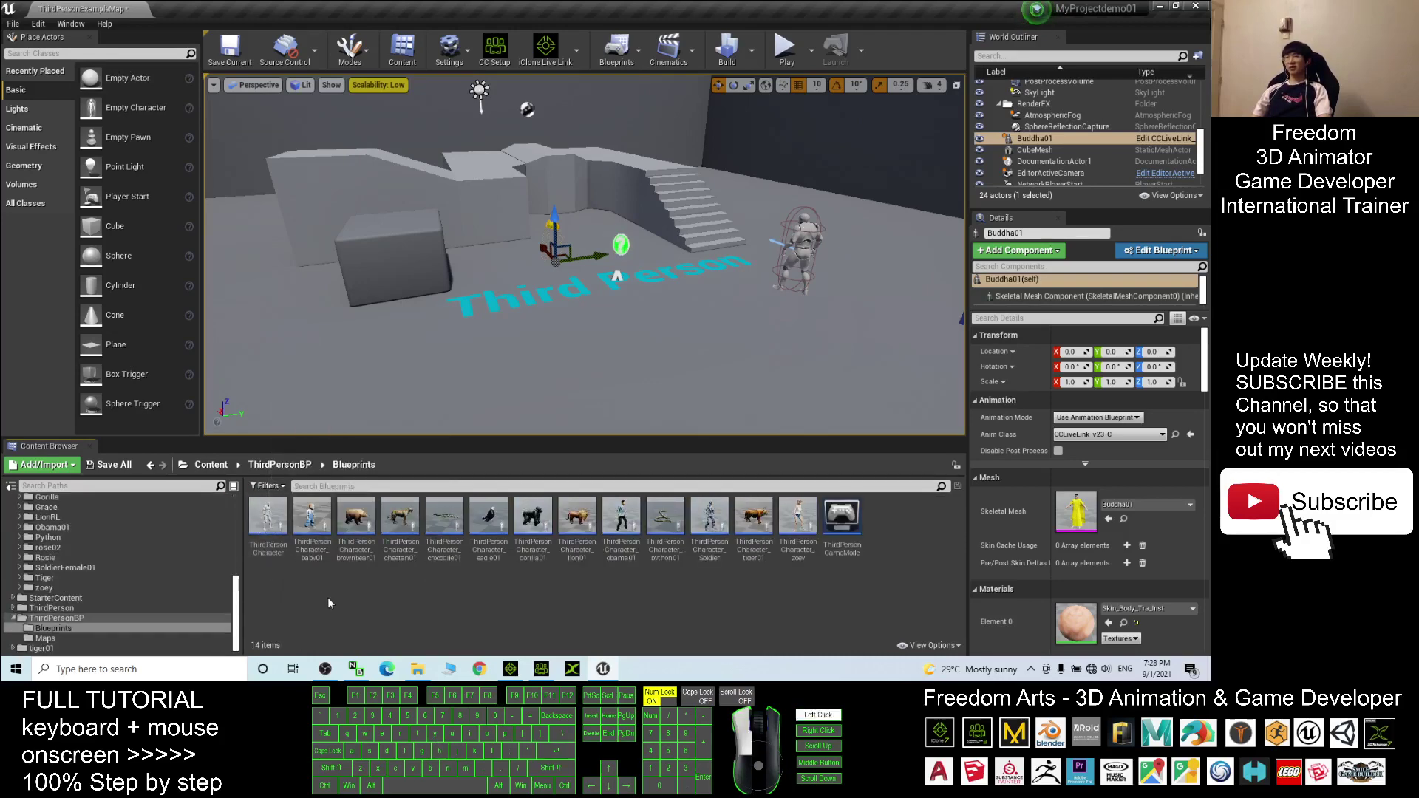
left_click(265, 520)
right_click(263, 522)
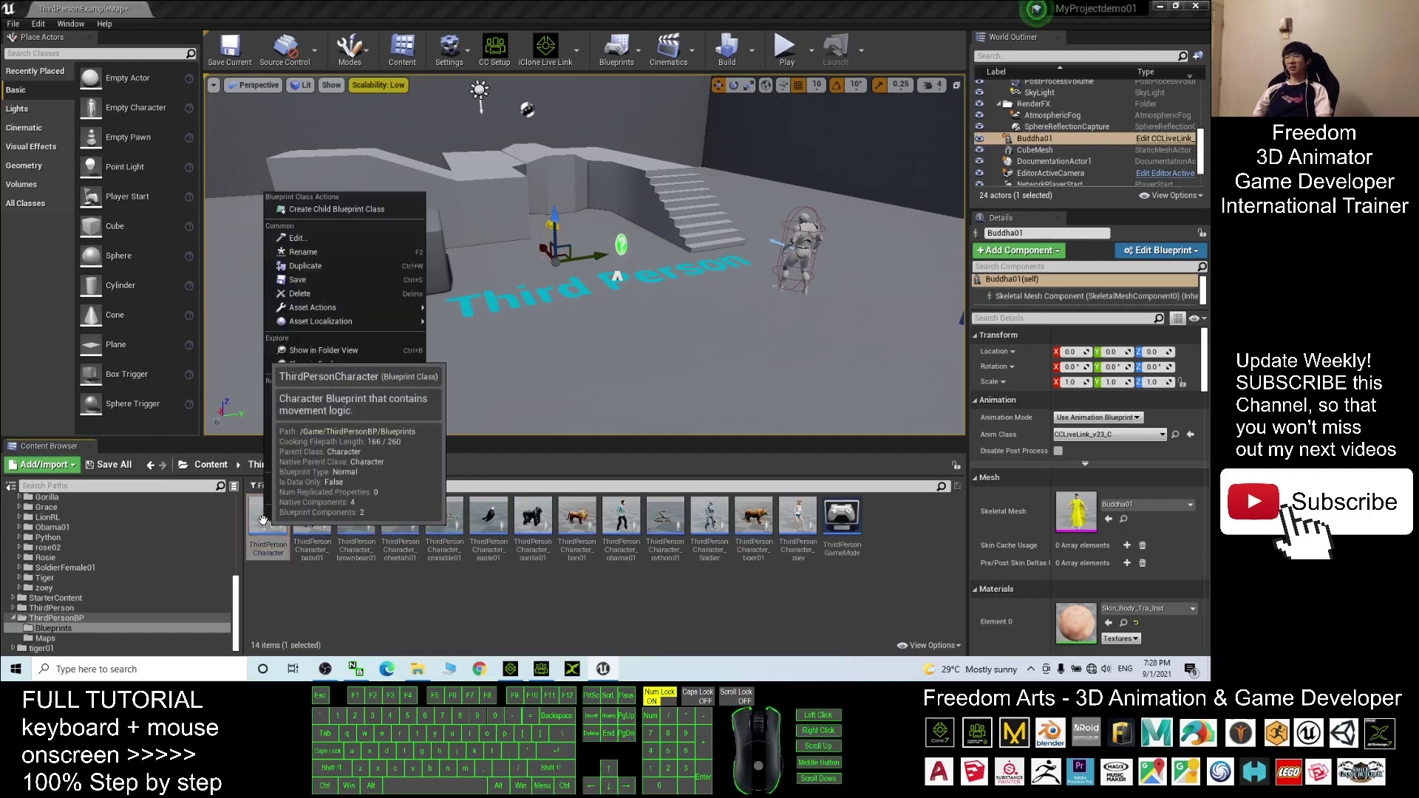
left_click(325, 265)
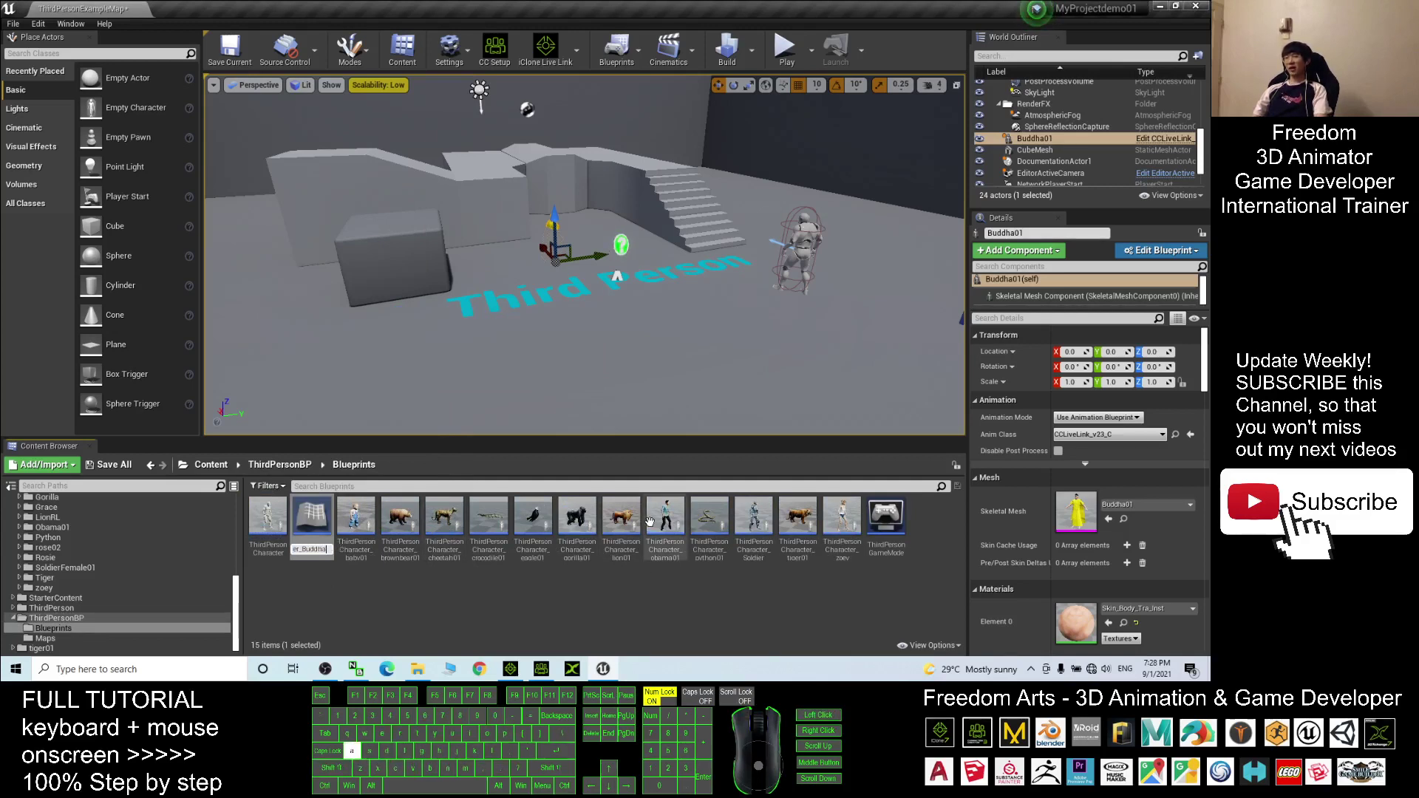
key("Return")
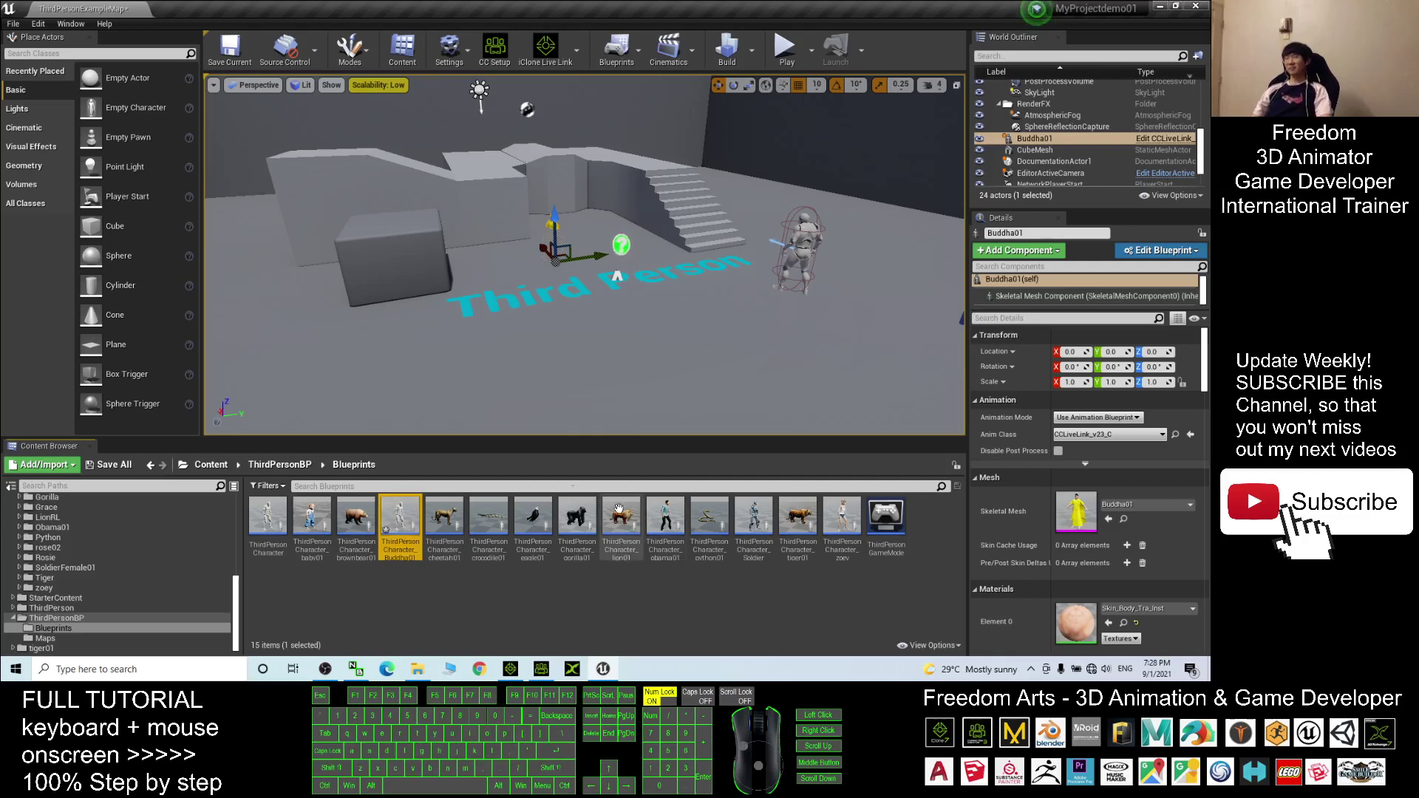
Open ThirdPersonCharacter_Buddha01 and set its Mesh component's skeletal mesh to Buddha01
double_click(405, 518)
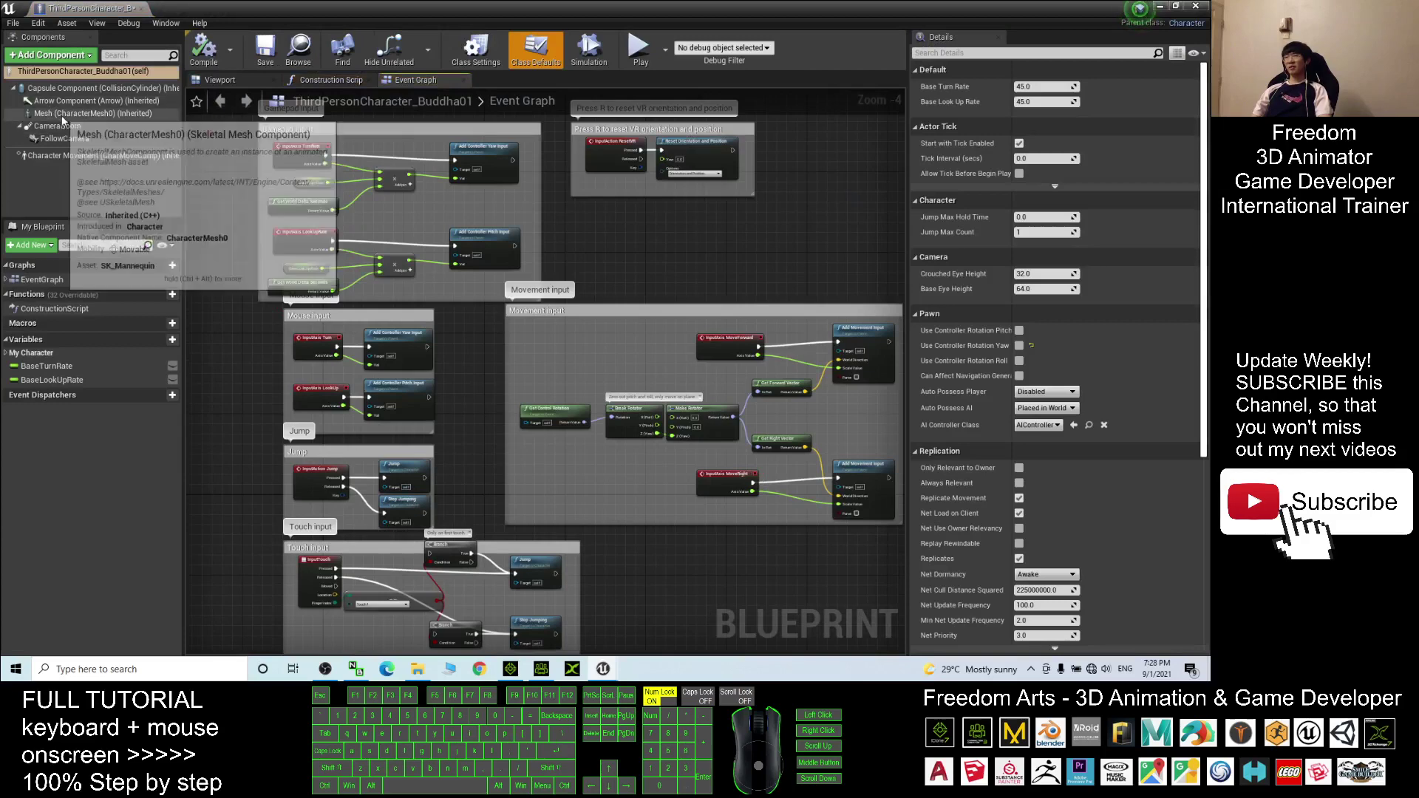
left_click(60, 114)
left_click(217, 79)
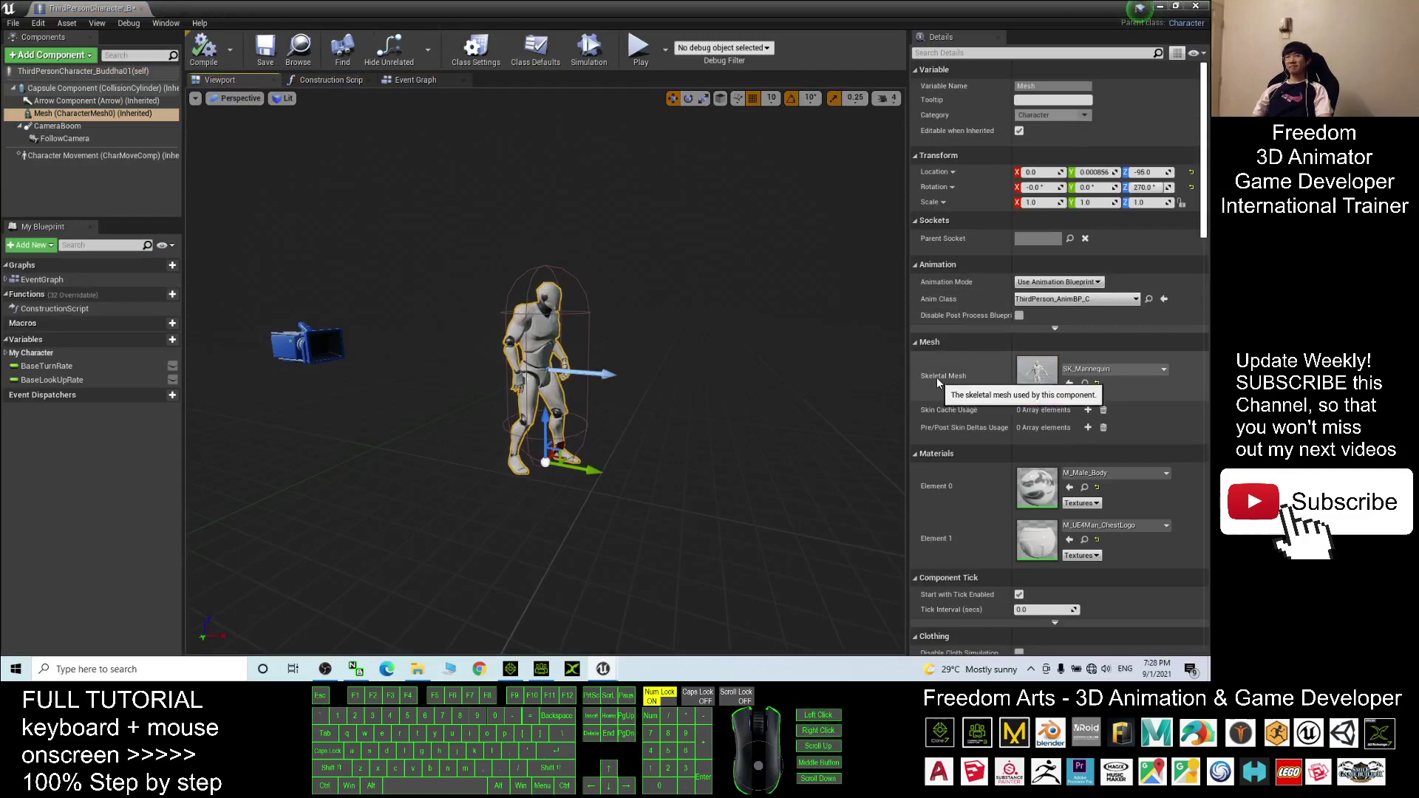
left_click(1106, 370)
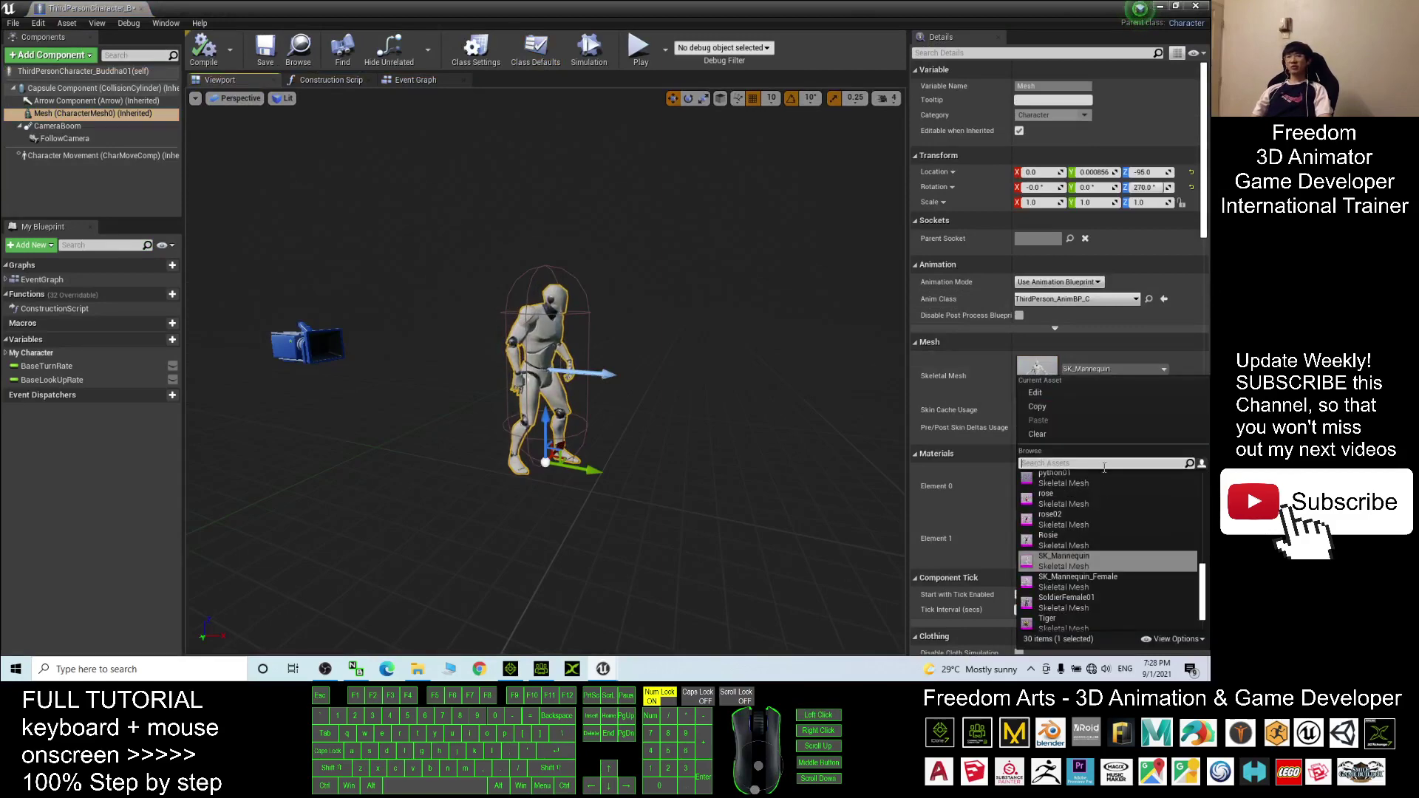
scroll(1106, 569, "up", 5)
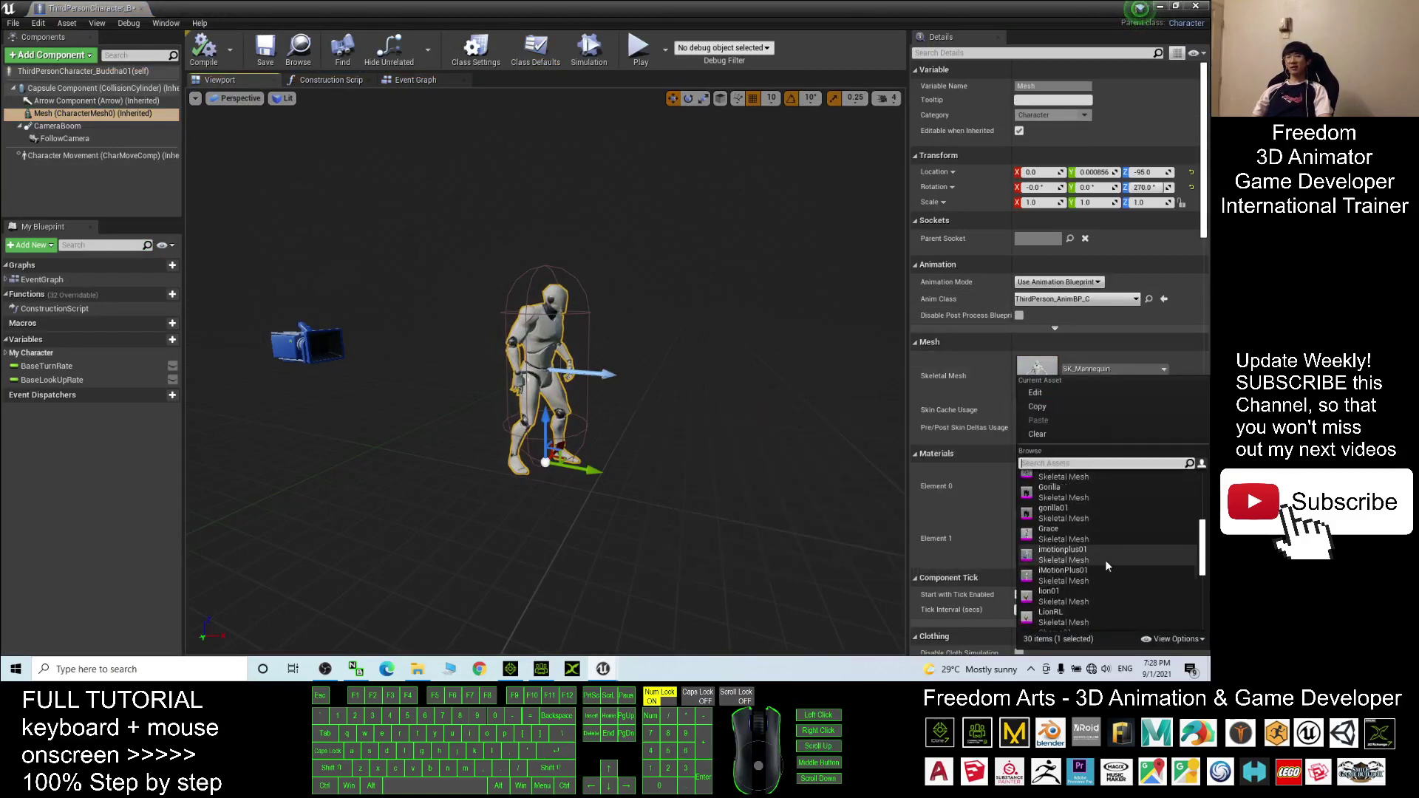
scroll(1106, 561, "up", 3)
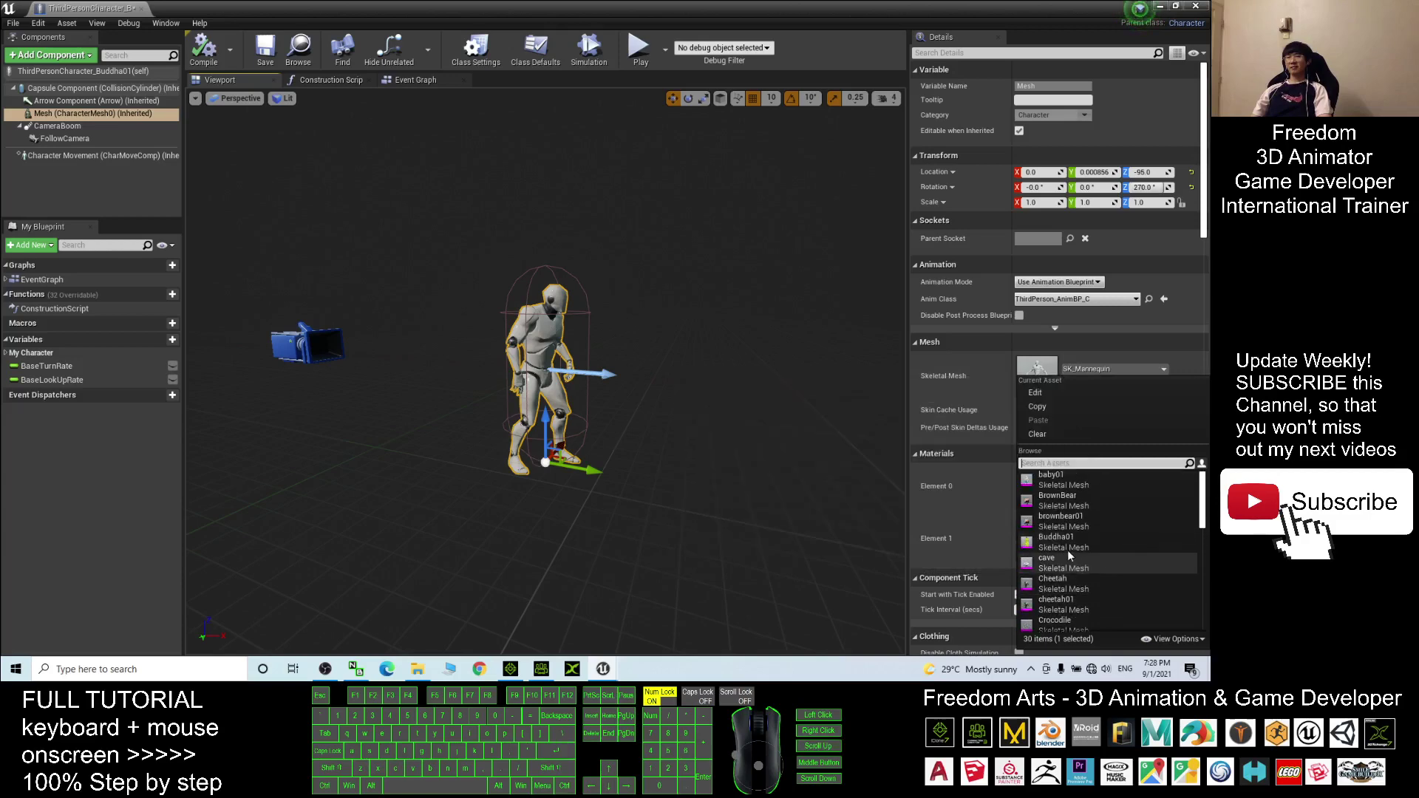
left_click(1063, 543)
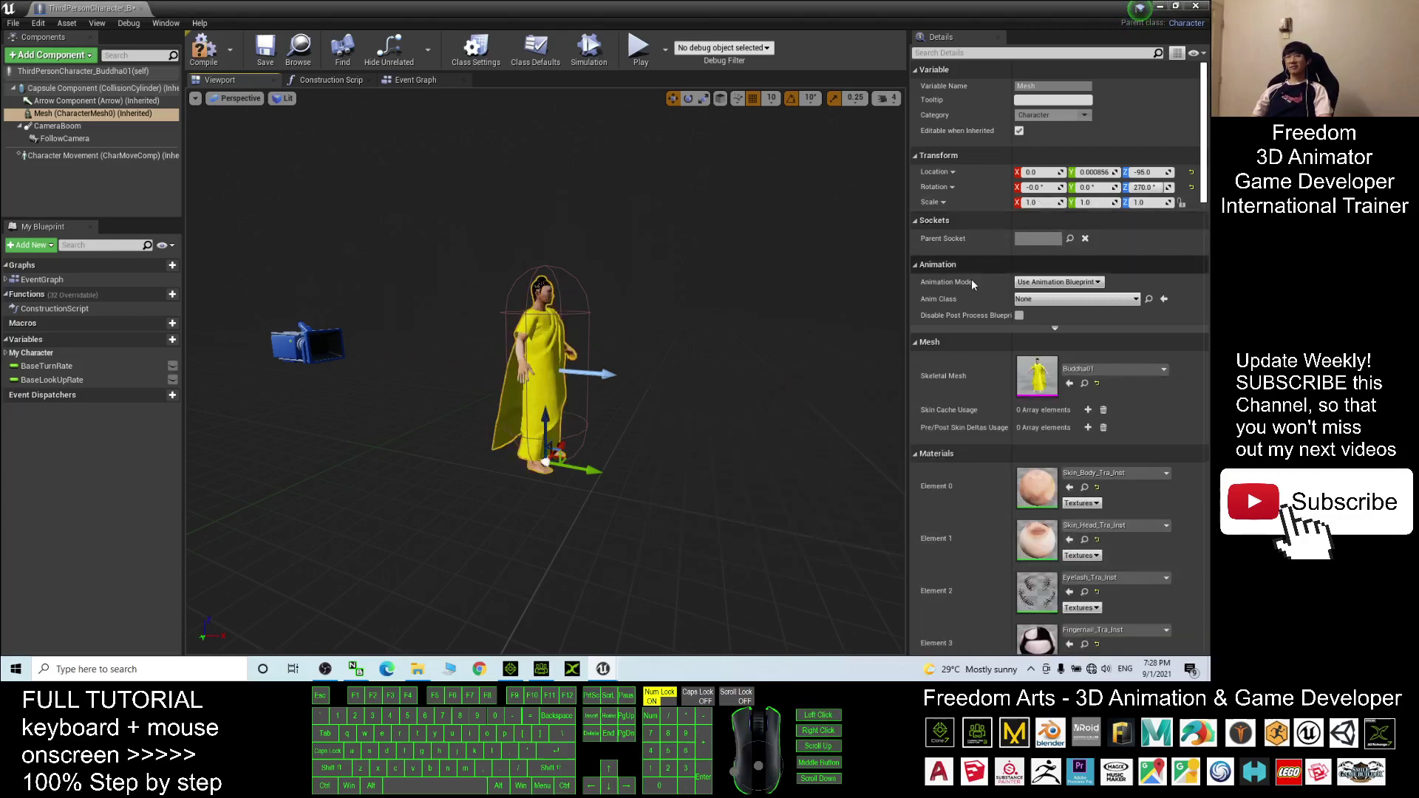
Set the Mesh component's Anim Class to ThirdPerson_AnimBP_Buddha01, compile the blueprint and close its editor
left_click(1036, 299)
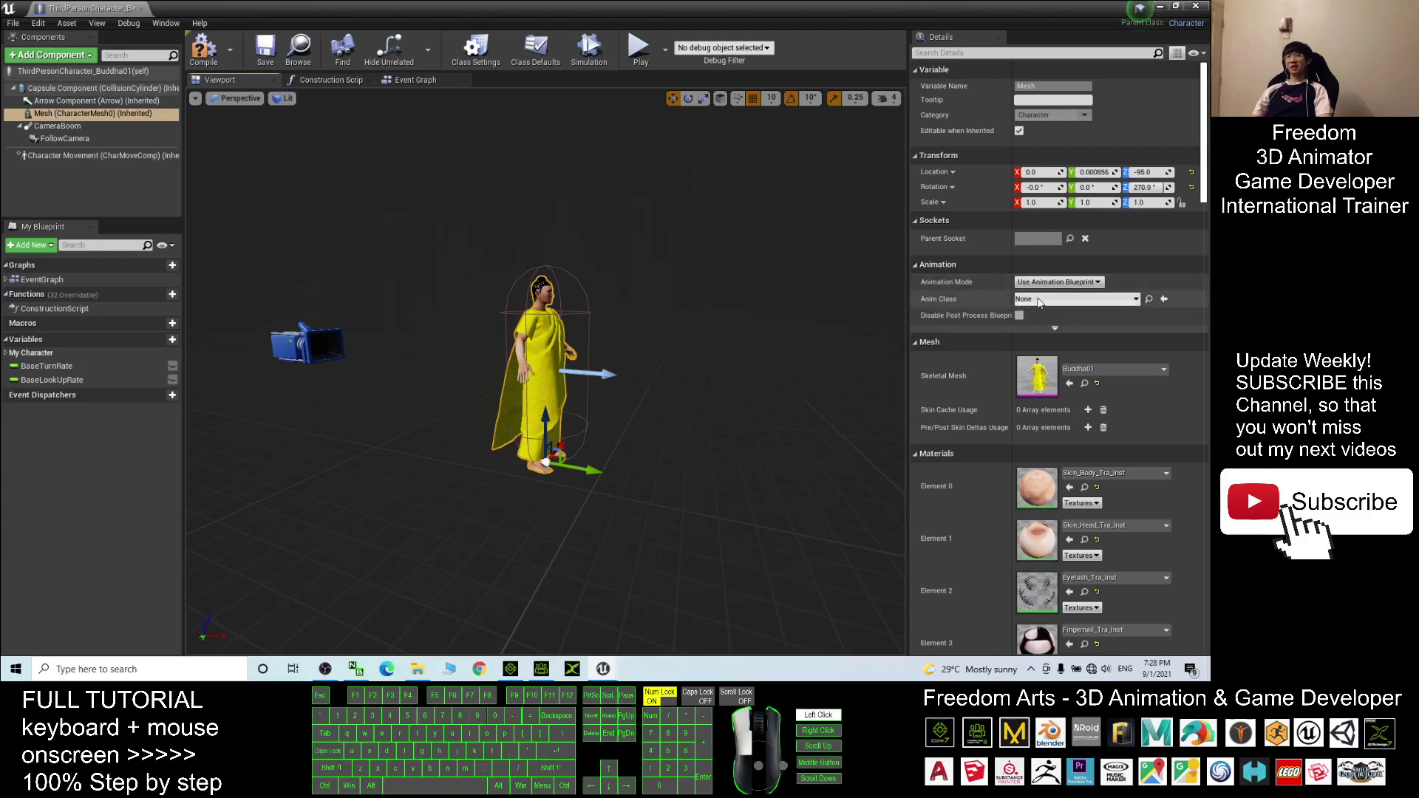
scroll(946, 493, "down", 1)
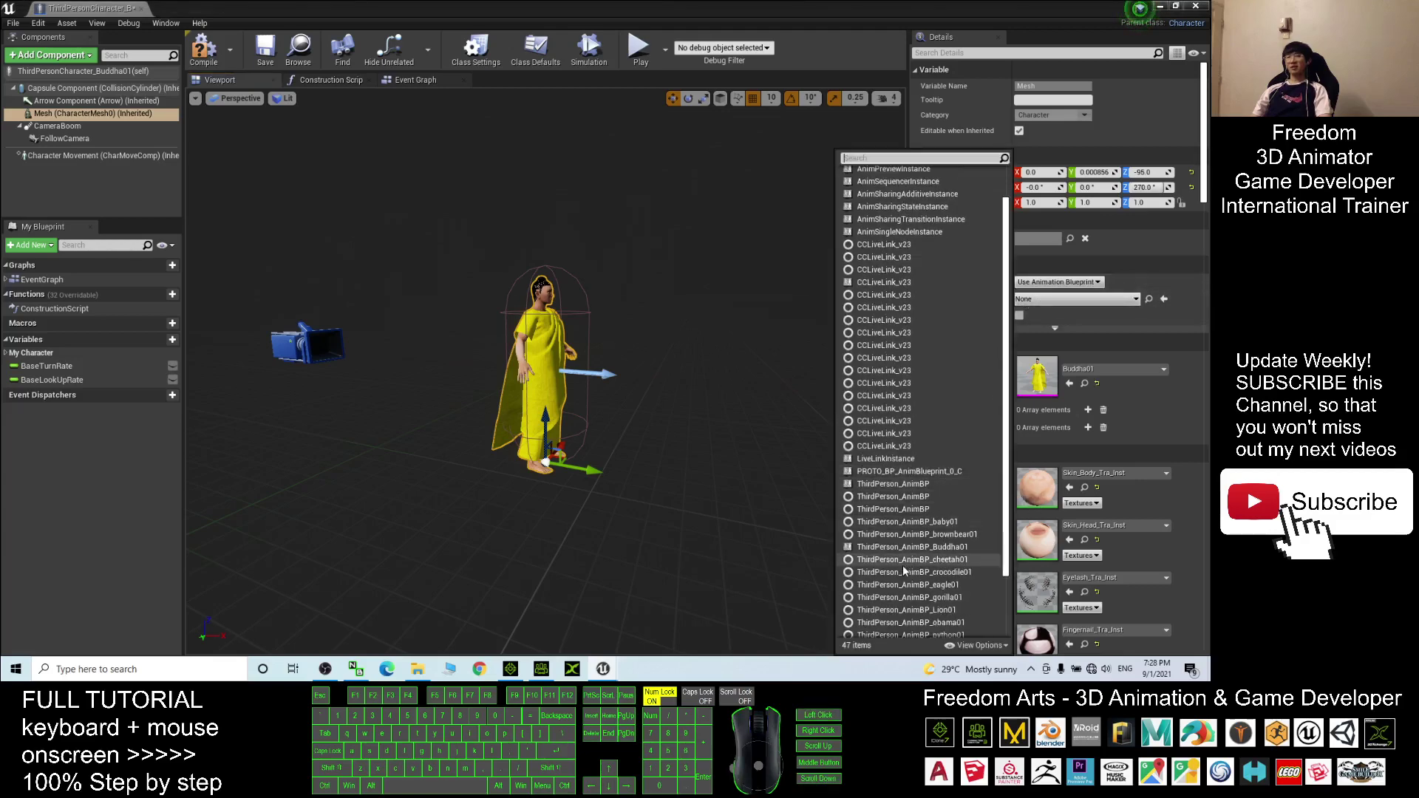
left_click(965, 548)
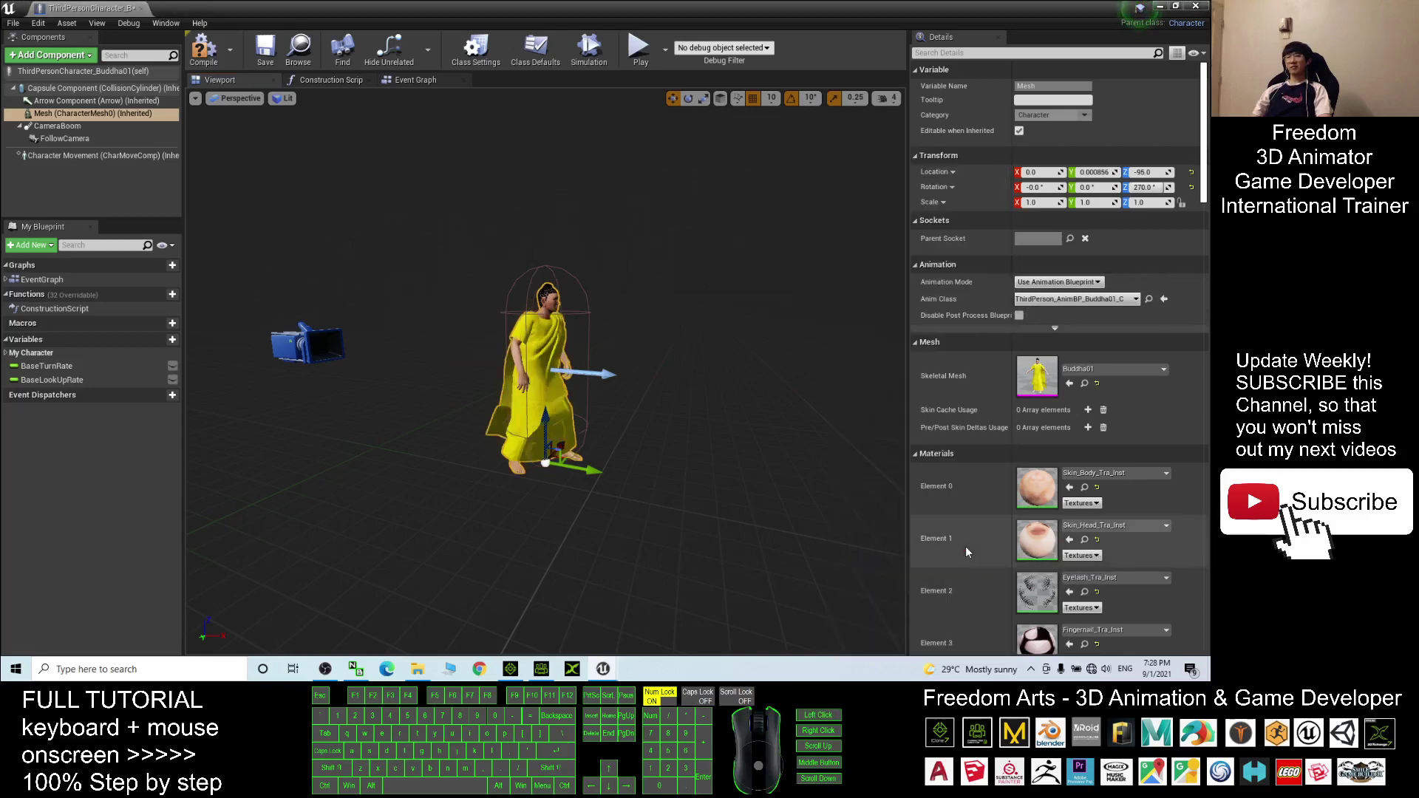
left_click(207, 52)
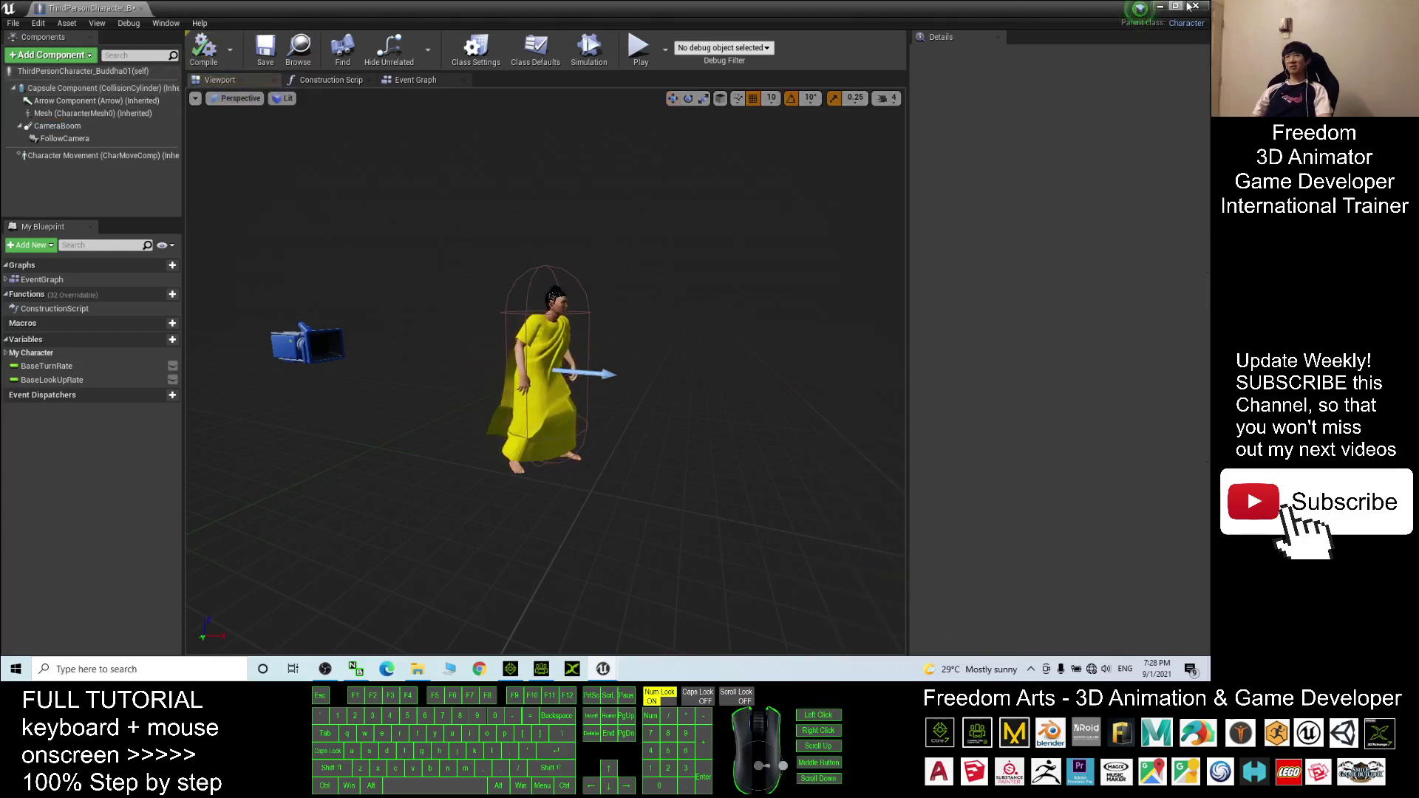
left_click(1198, 5)
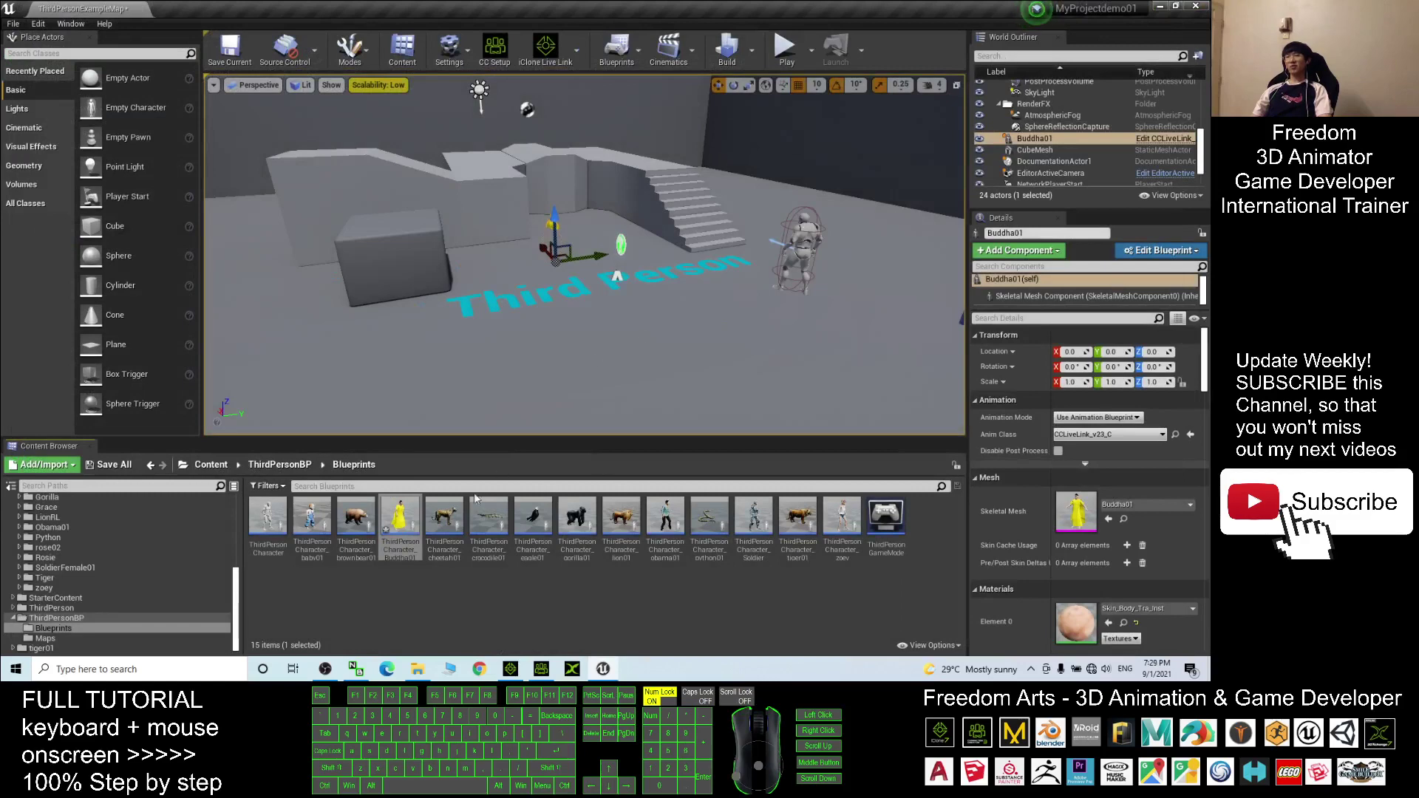
Delete the mannequin ThirdPersonCharacter actor from the level
left_click(616, 276)
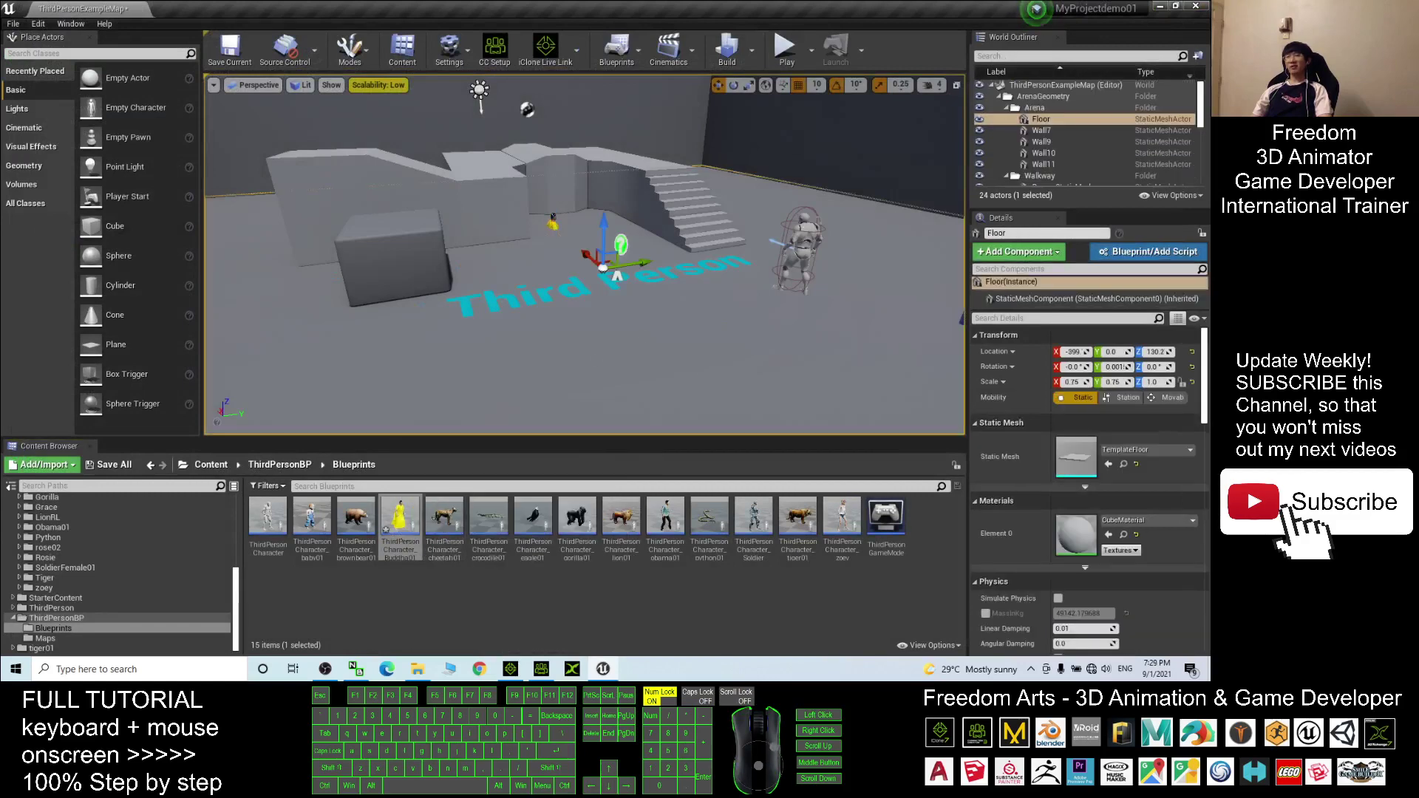
left_click(797, 242)
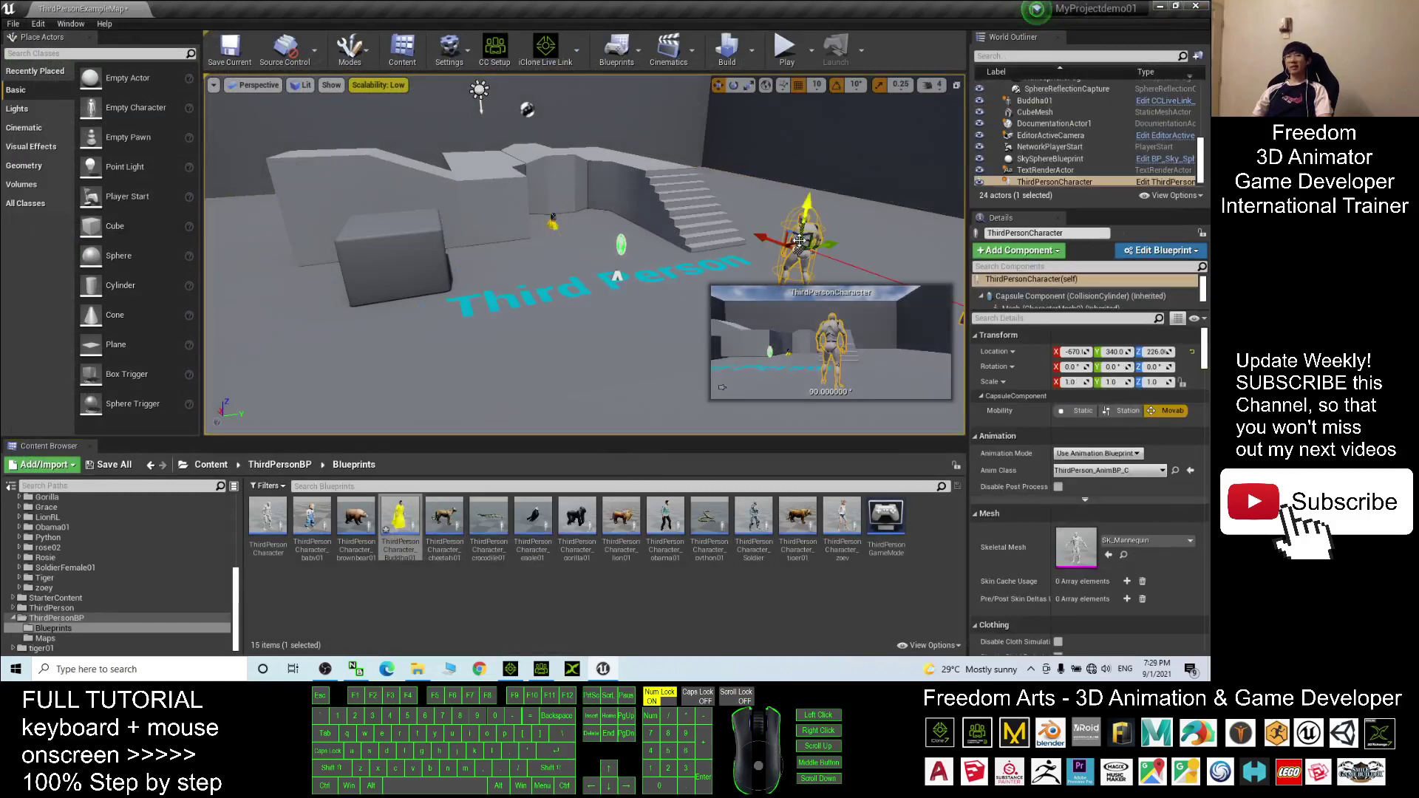
key("Delete")
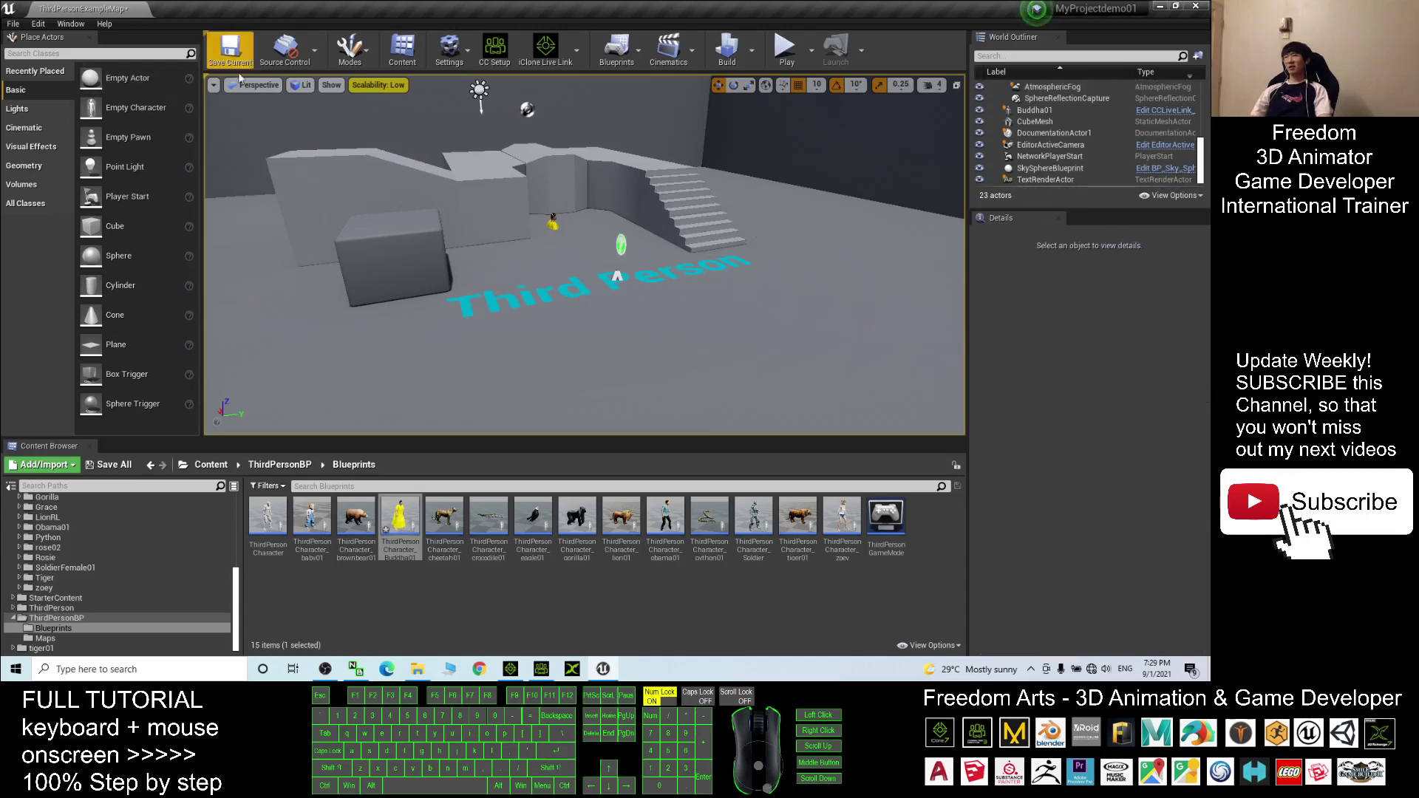
Set the project's Default Pawn Class under Maps & Modes to ThirdPersonCharacter_Buddha01 and close the project settings
left_click(35, 23)
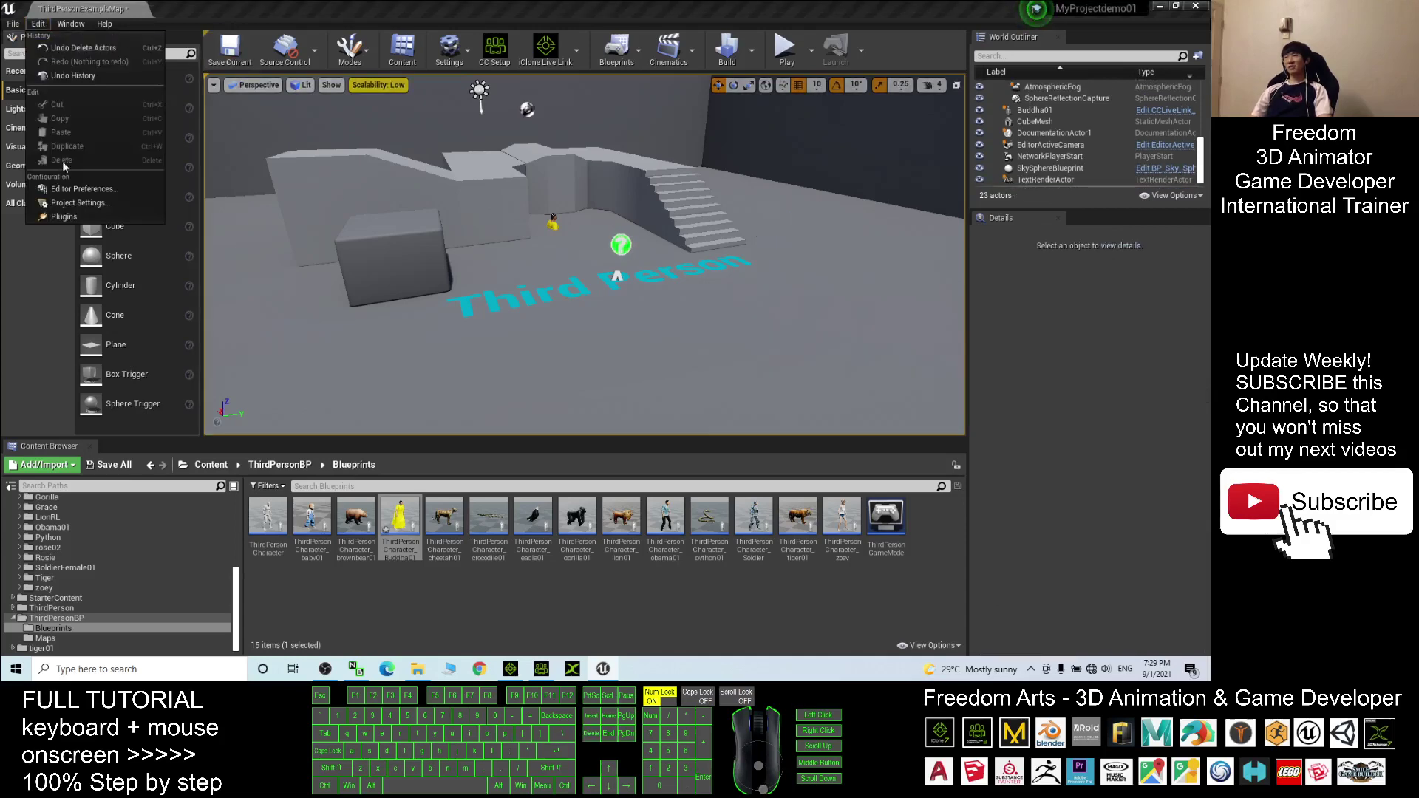
left_click(64, 203)
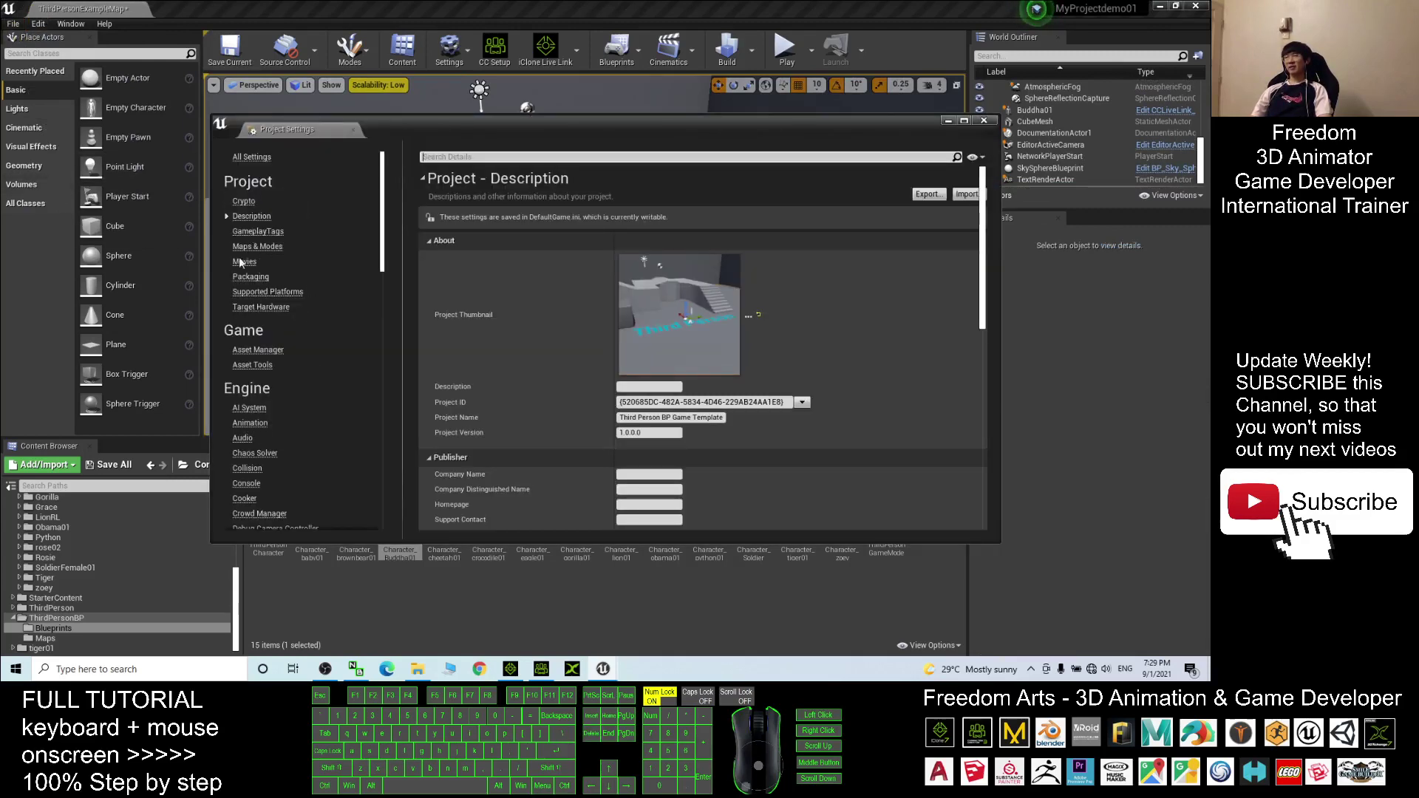
left_click(256, 246)
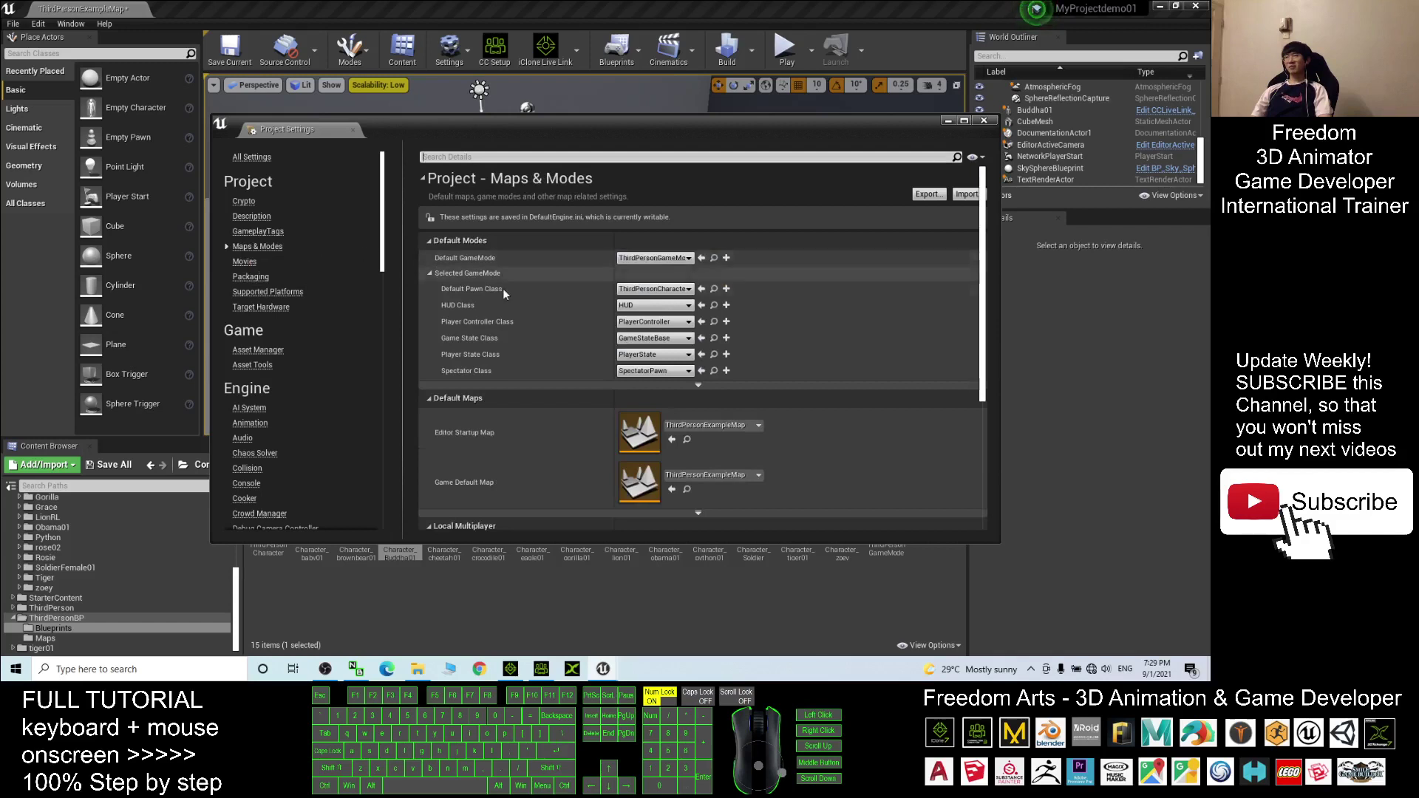
left_click(431, 272)
left_click(432, 272)
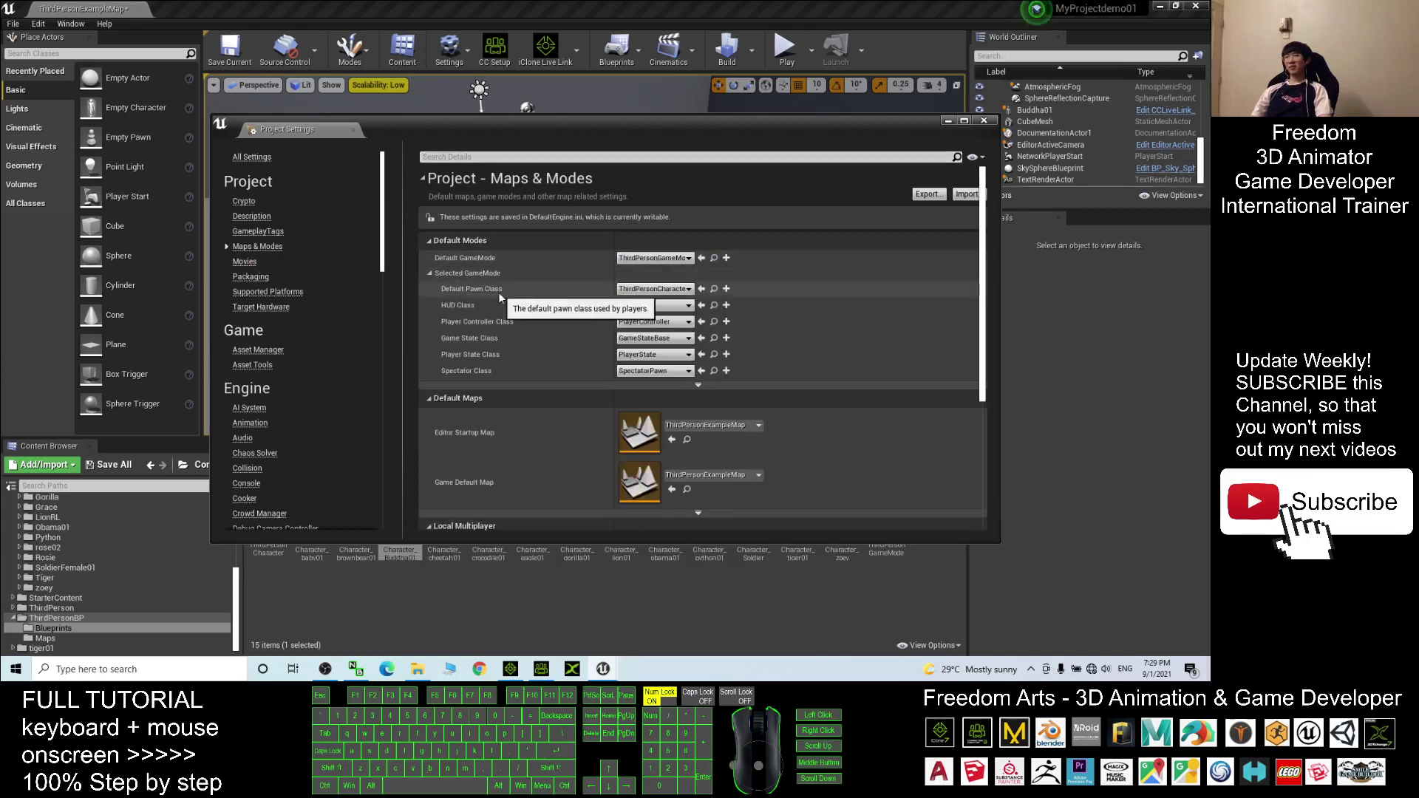
left_click(655, 289)
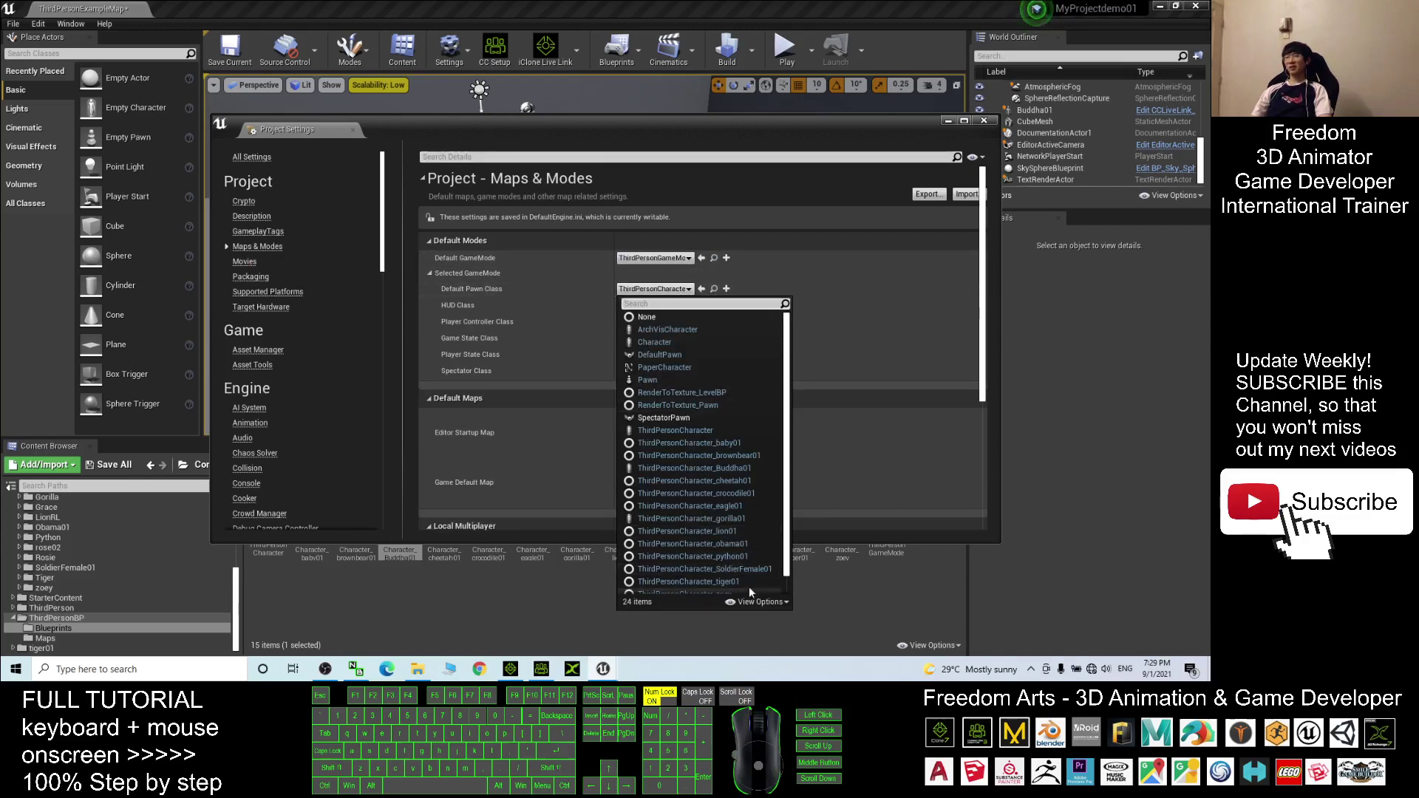
left_click(751, 469)
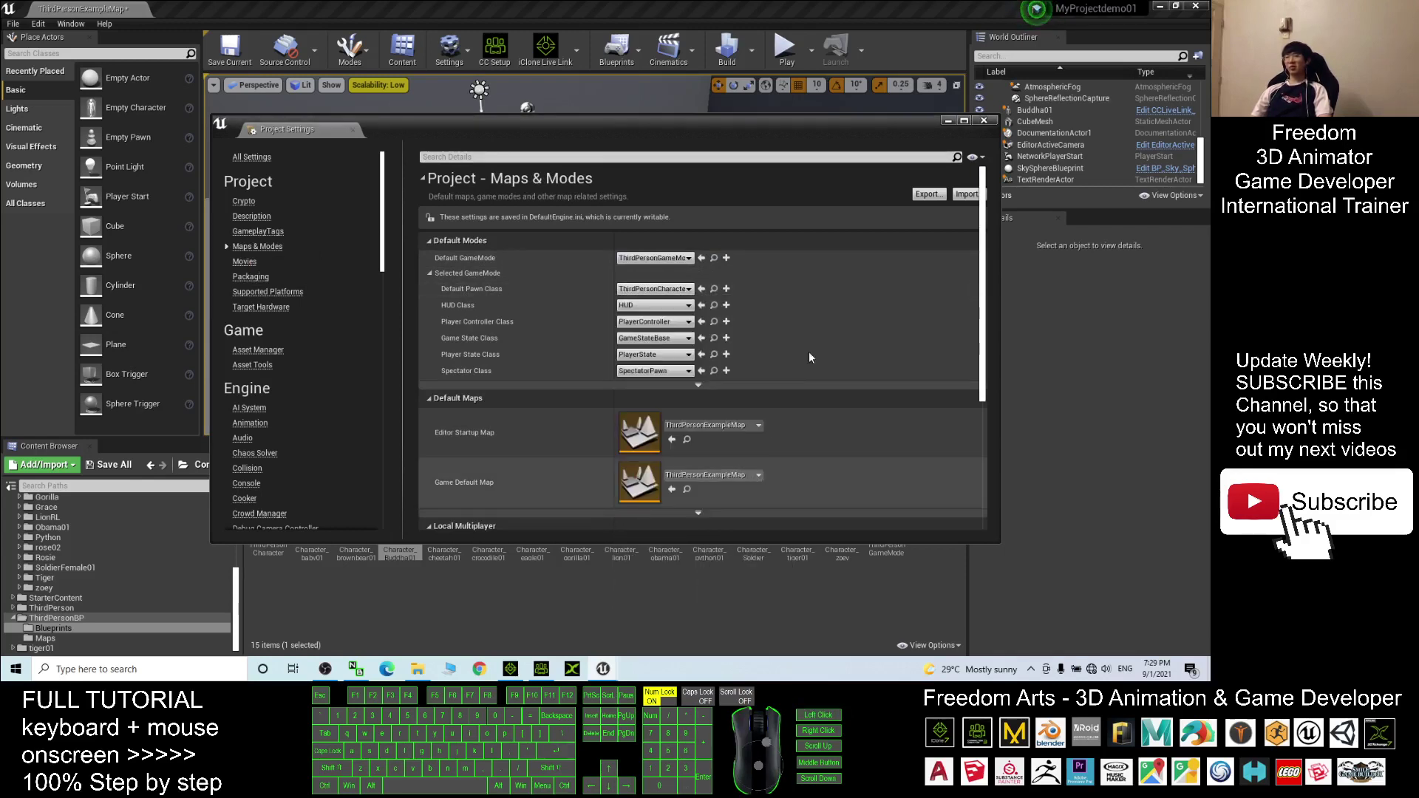
left_click(985, 121)
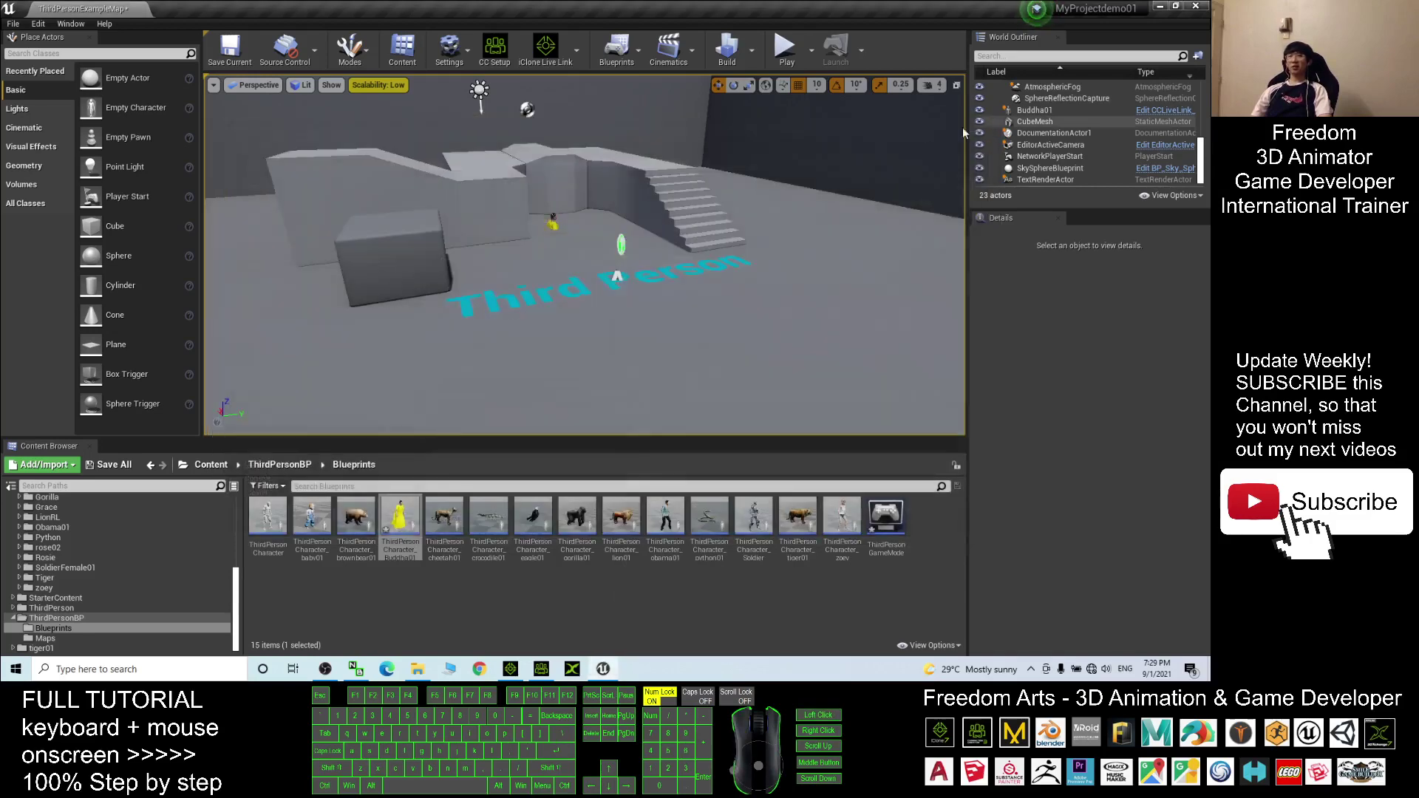
Play the level, run the Buddha character around in all directions to check its retargeted animations, and stop the play session
left_click(782, 48)
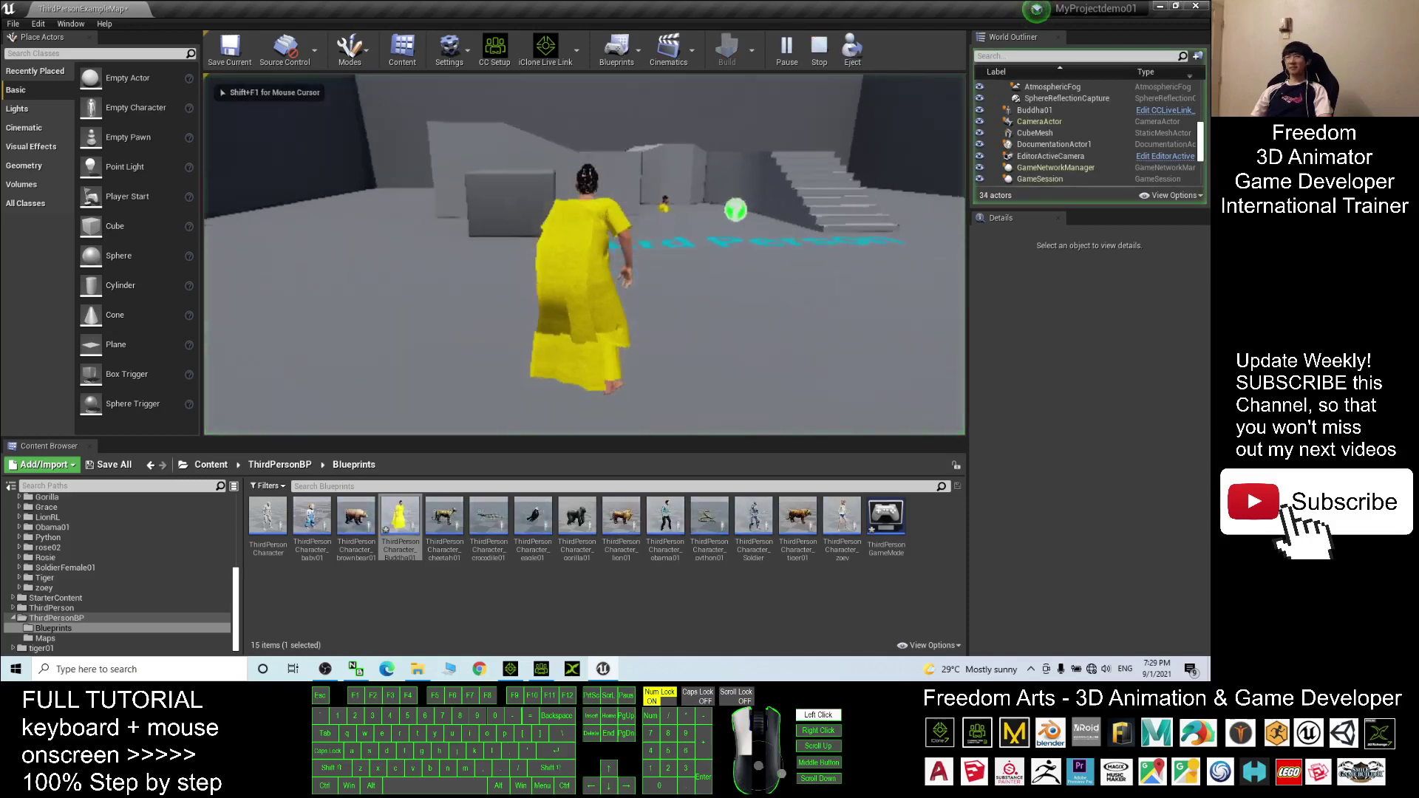
key("w")
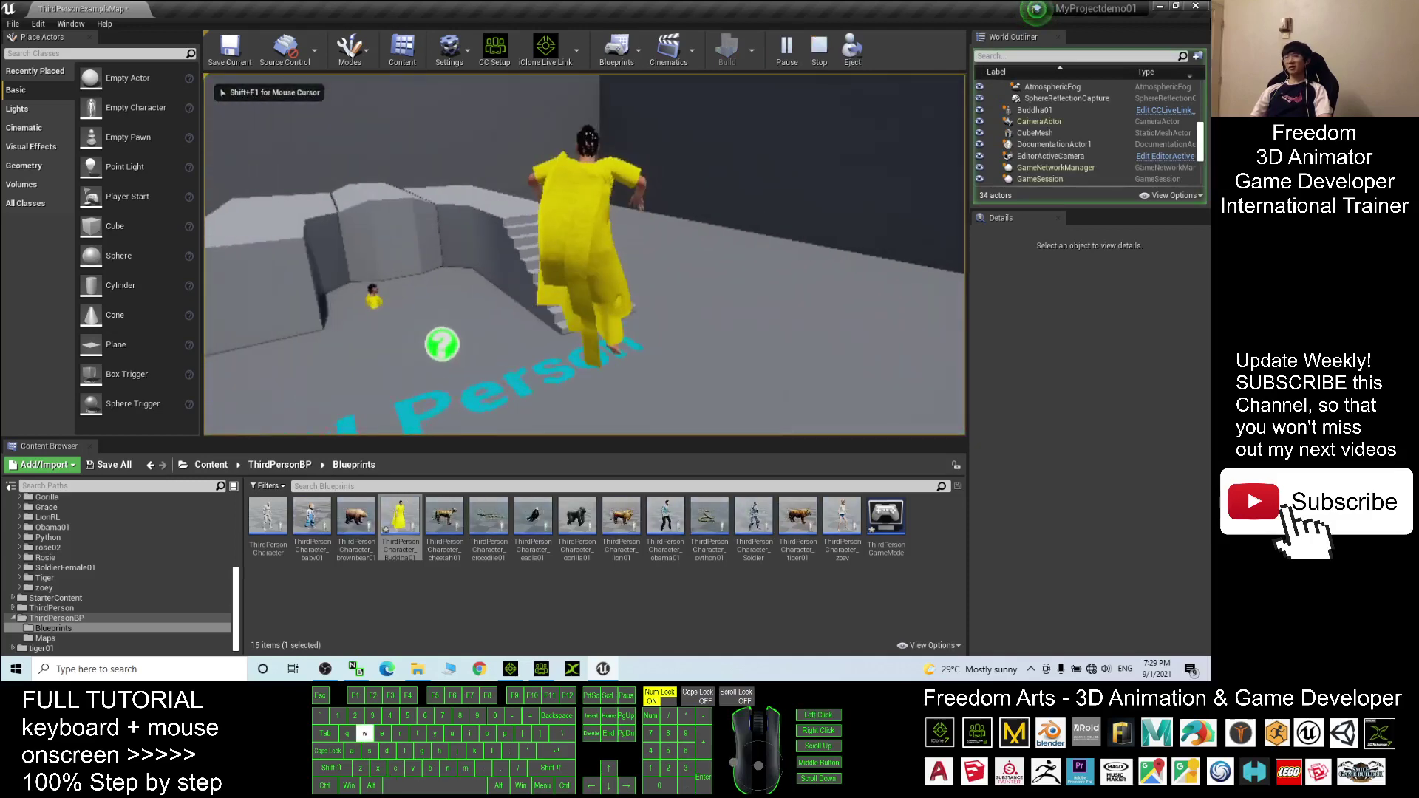
key("s")
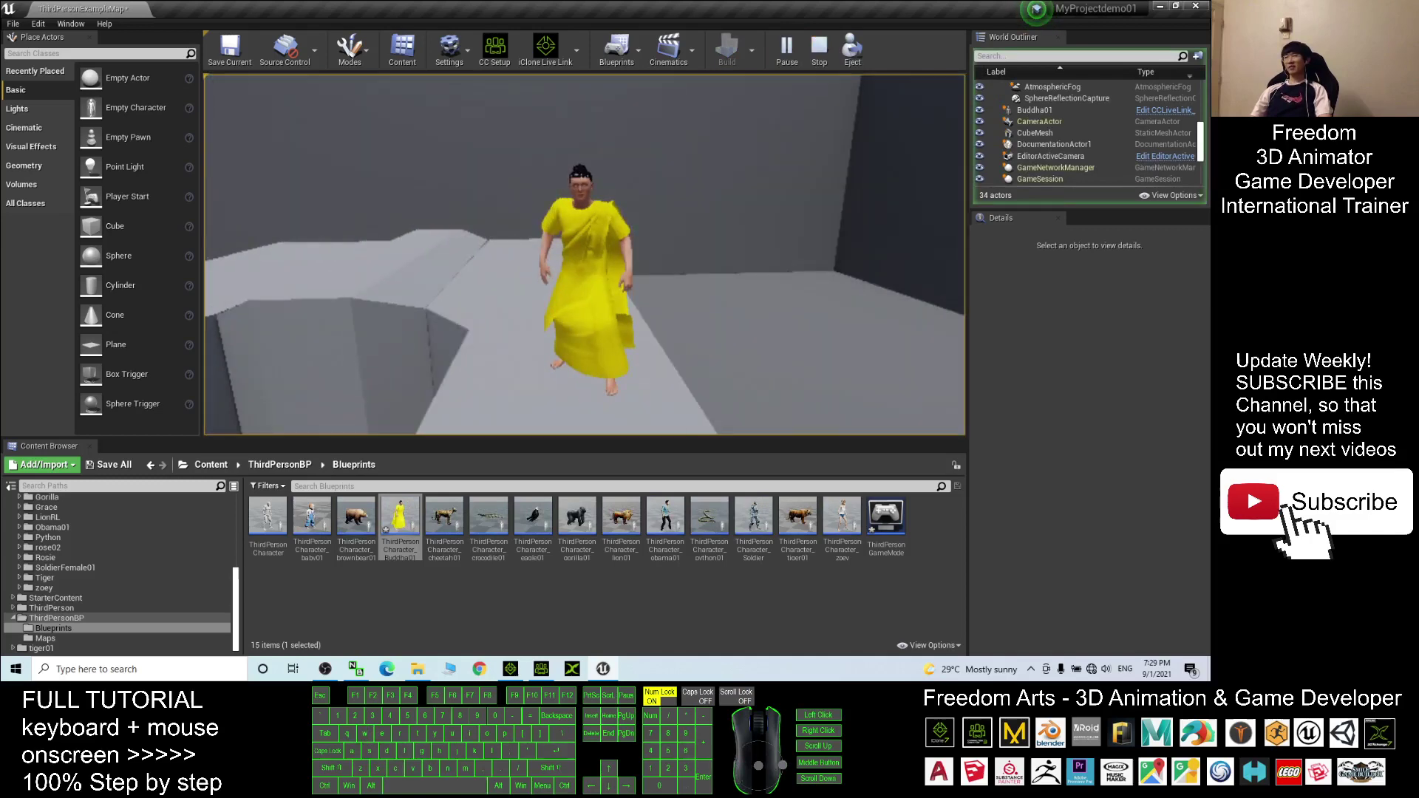
key("d")
key("a")
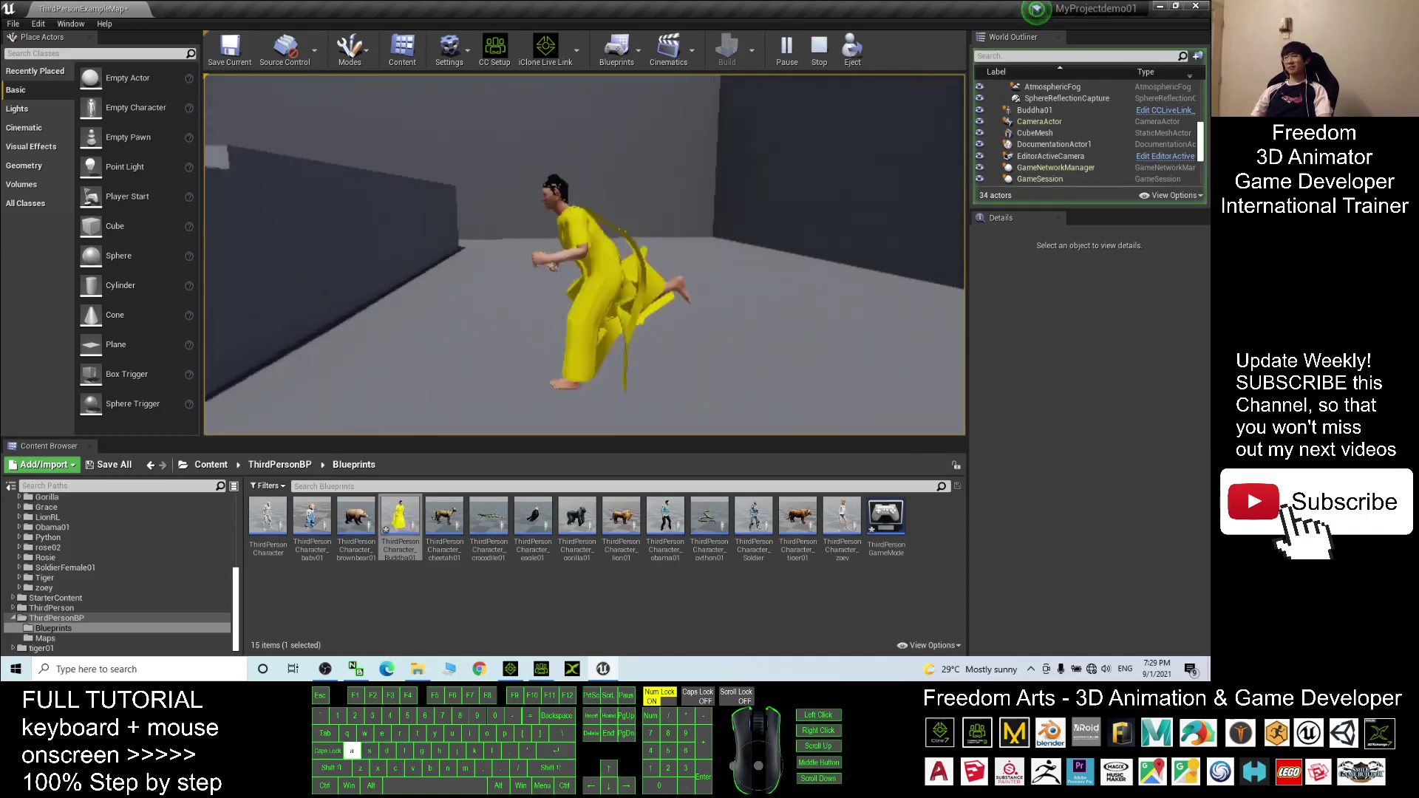
key("s")
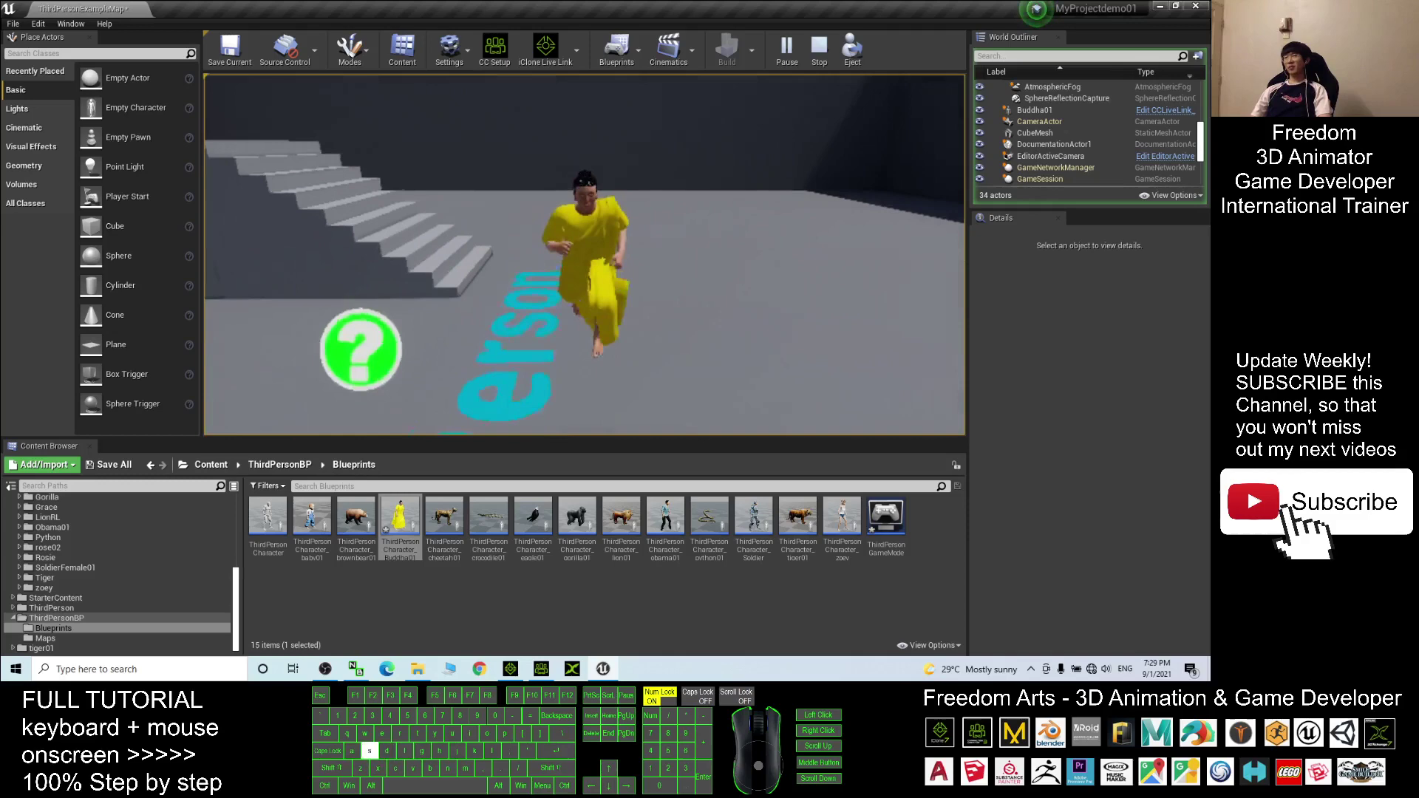
key("w")
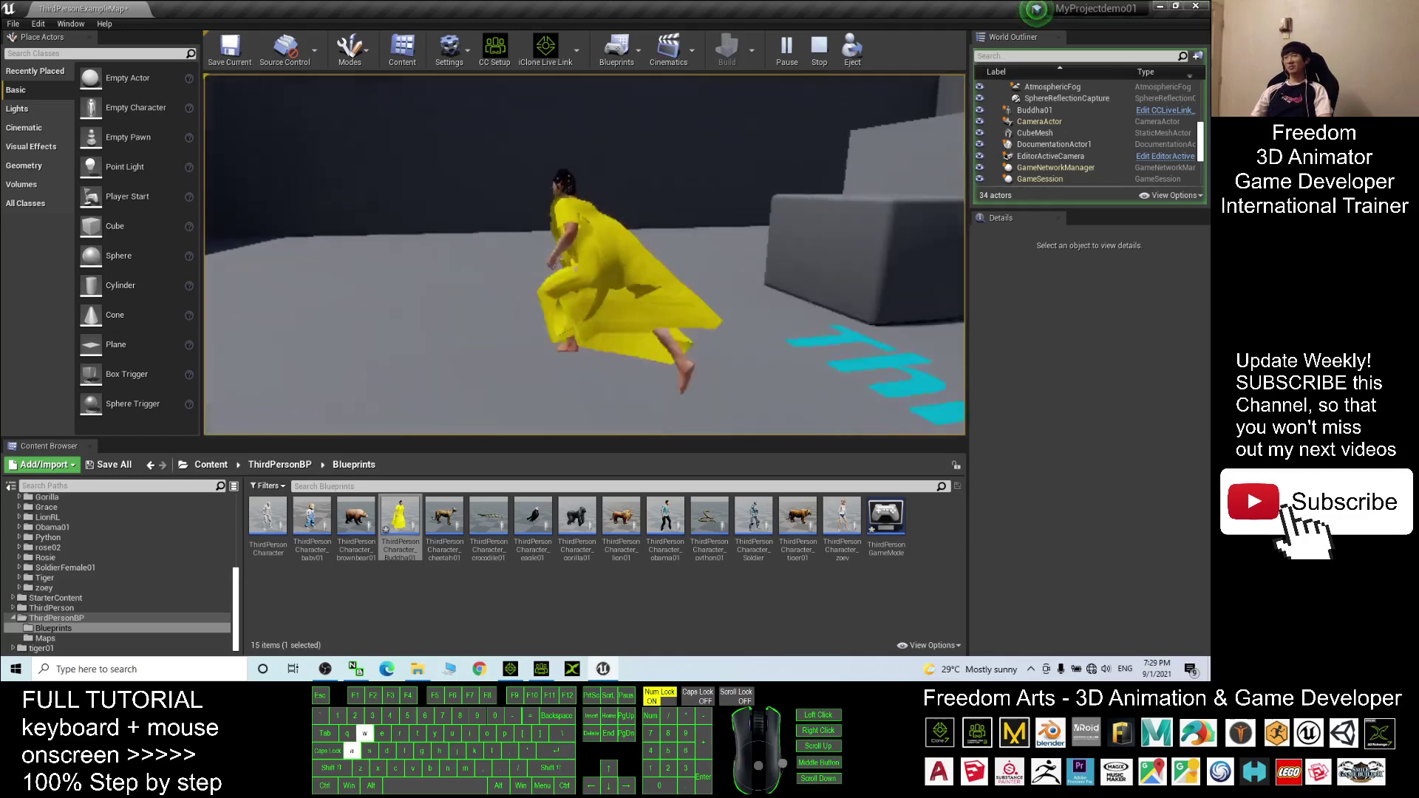
key("d")
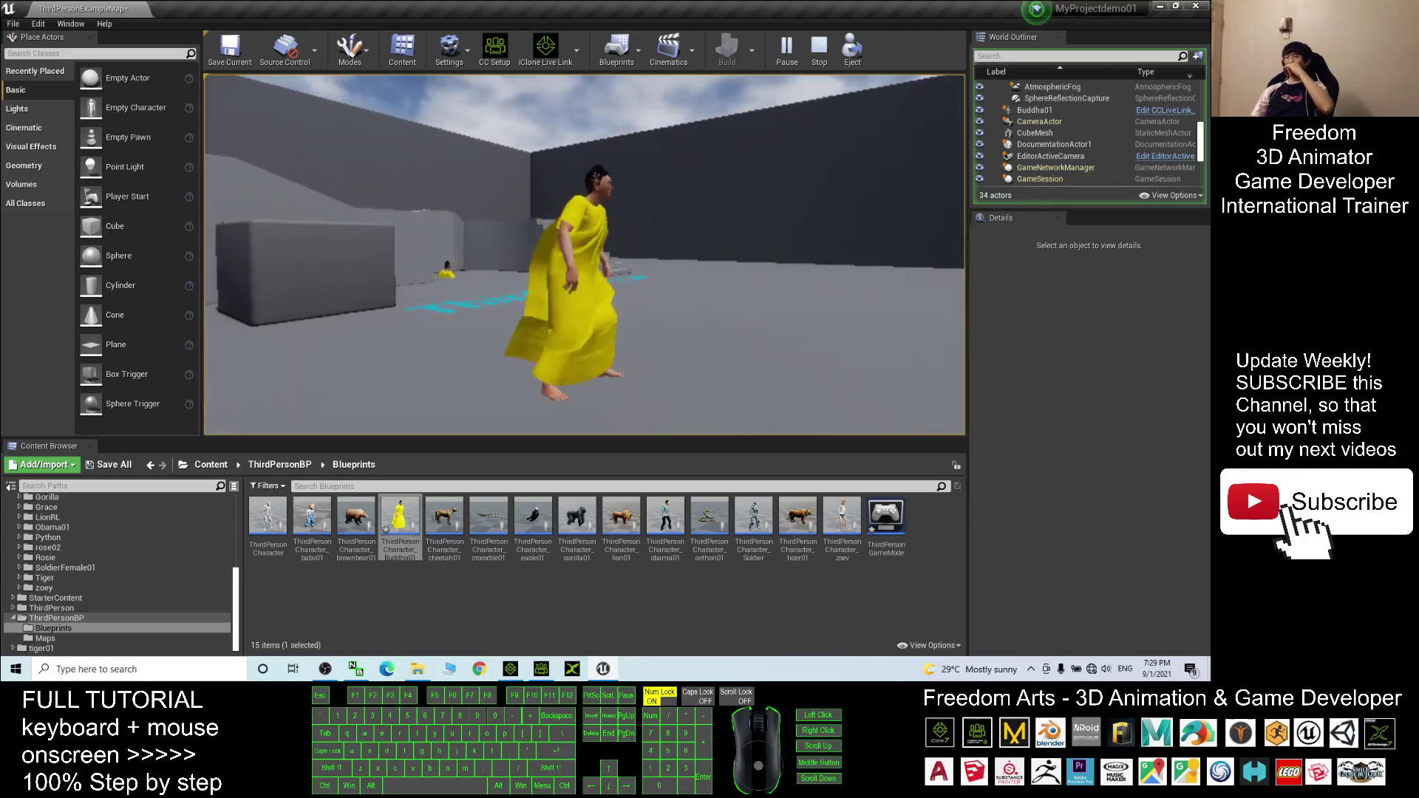
key("s")
key("s")
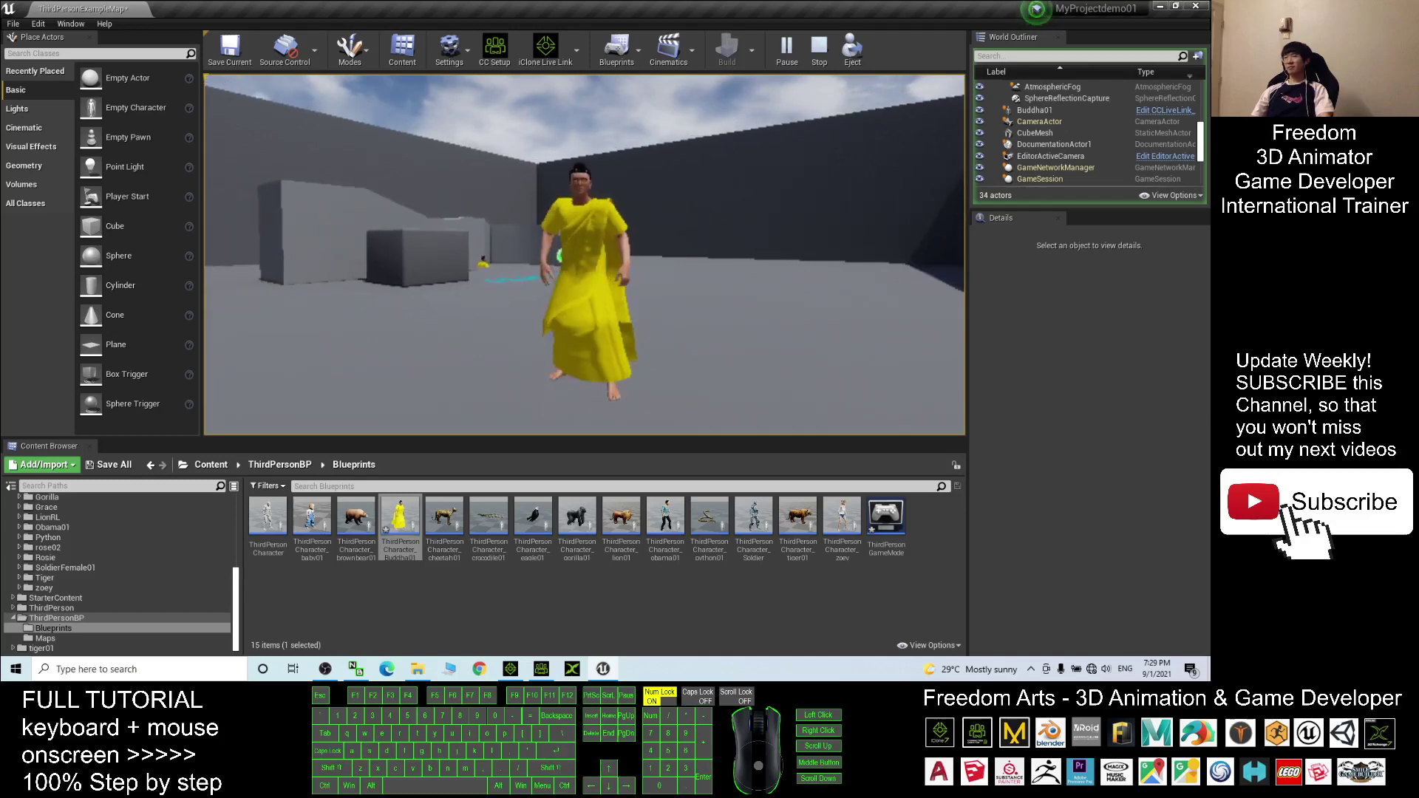
key("w")
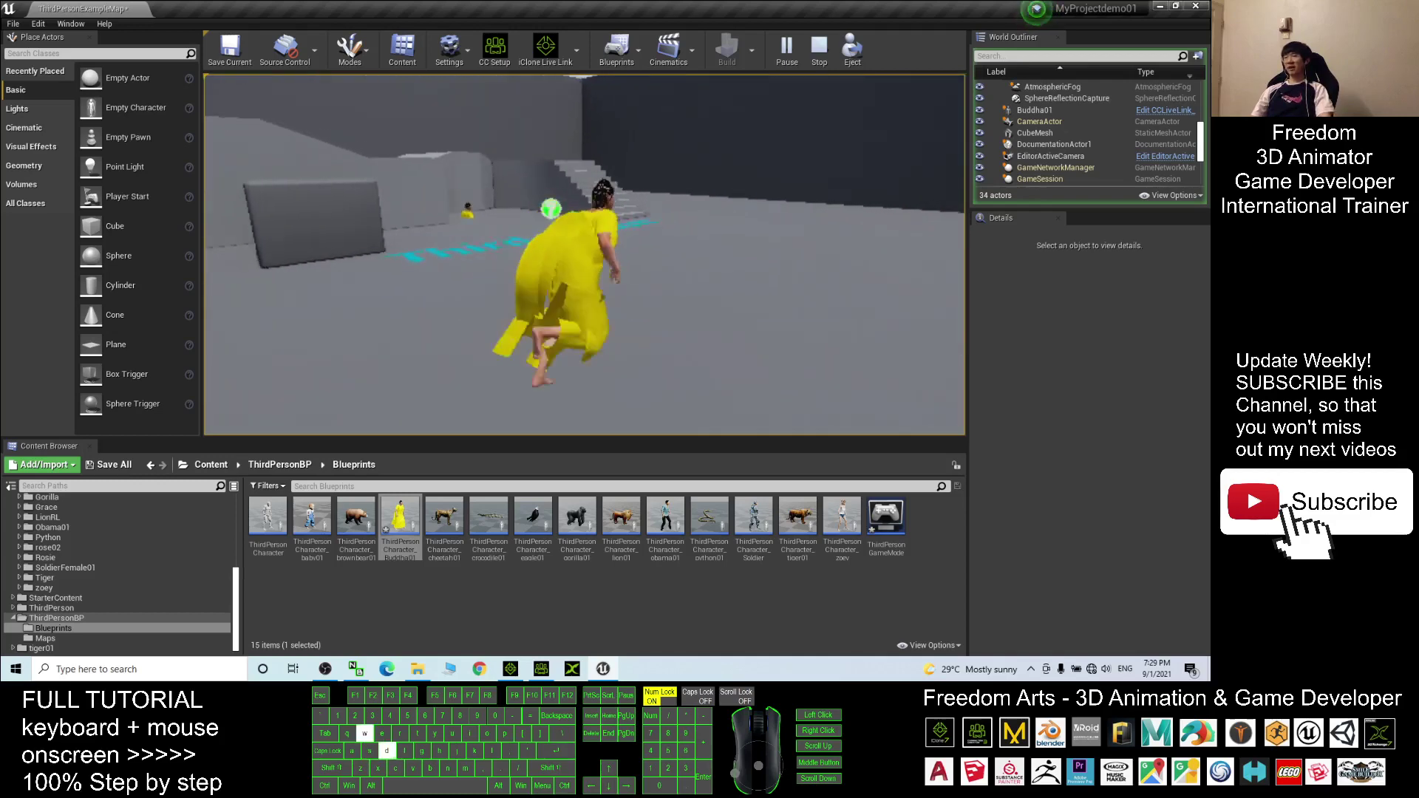
key("Escape")
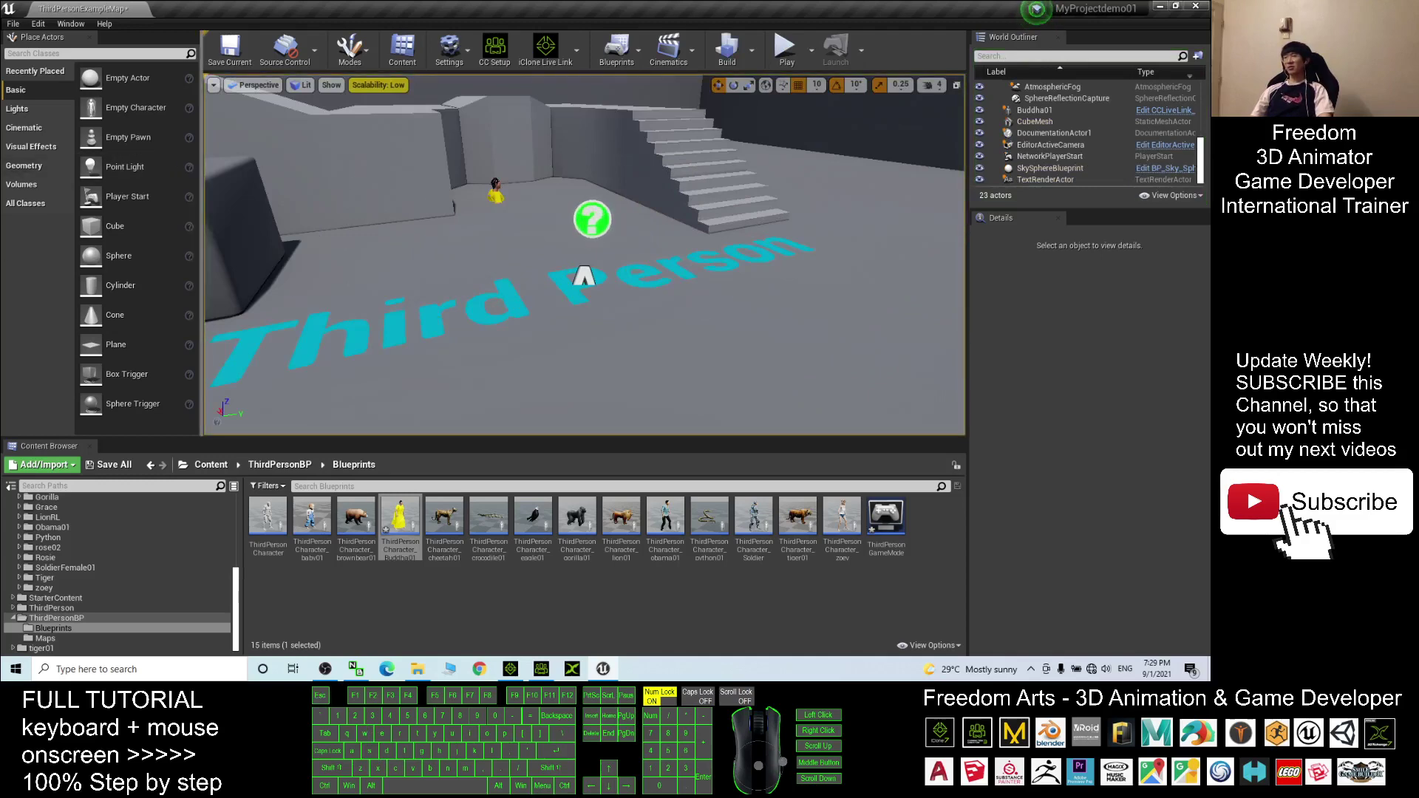
Replace the Buddha01 actor in the level with a ThirdPersonCharacter_Buddha01 instance and rotate it to 160° about Z
left_click(495, 185)
key("Delete")
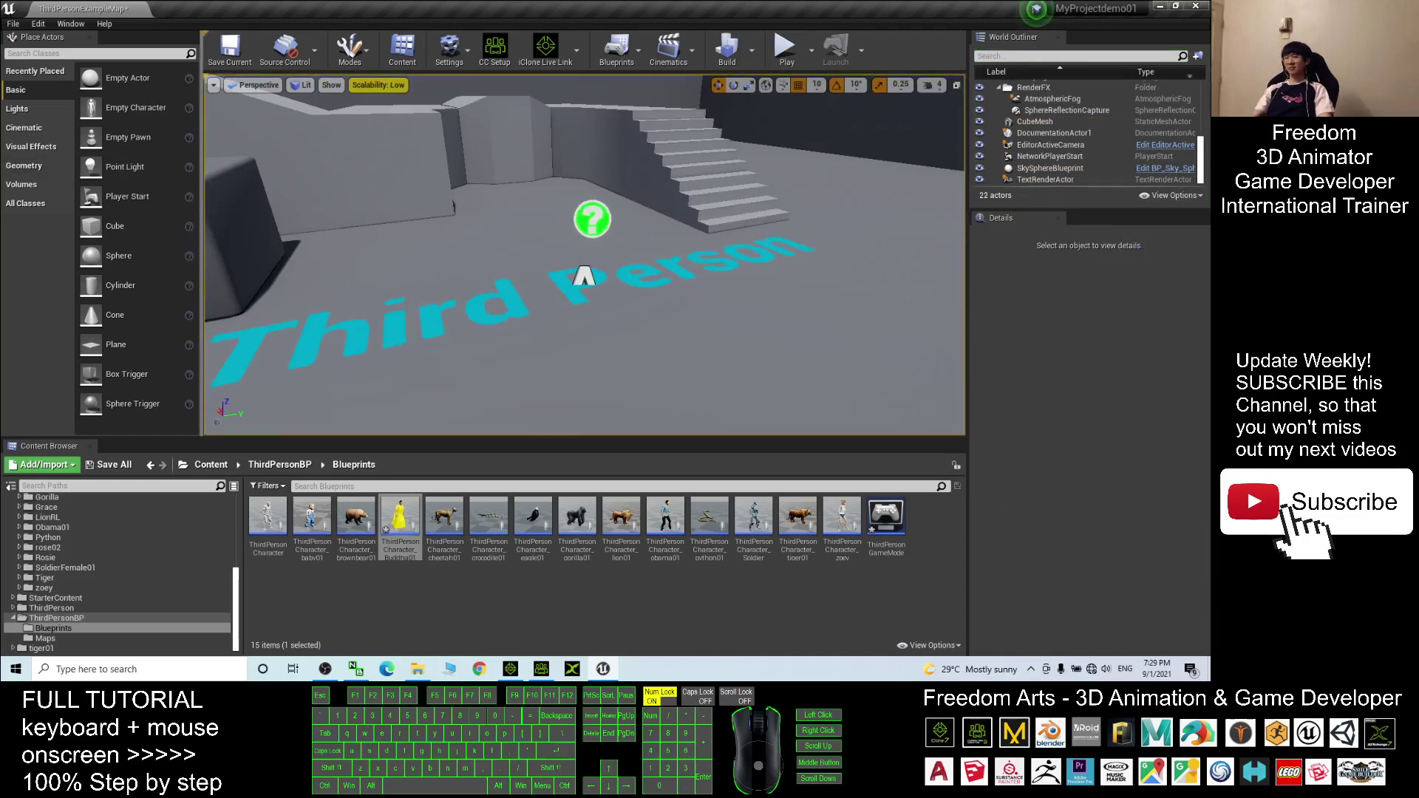
left_click_drag(415, 524, 436, 231)
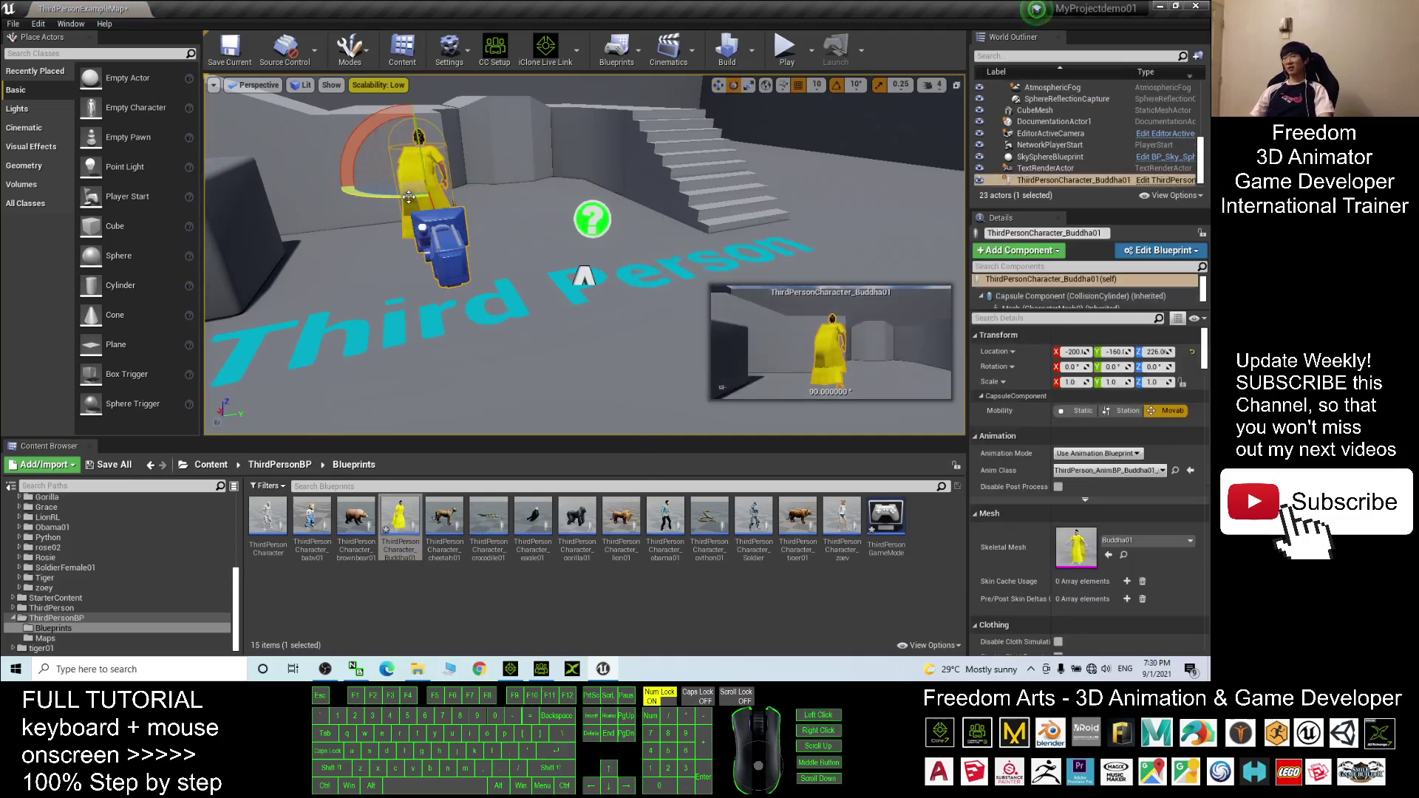
left_click_drag(418, 171, 488, 197)
left_click_drag(224, 189, 210, 188)
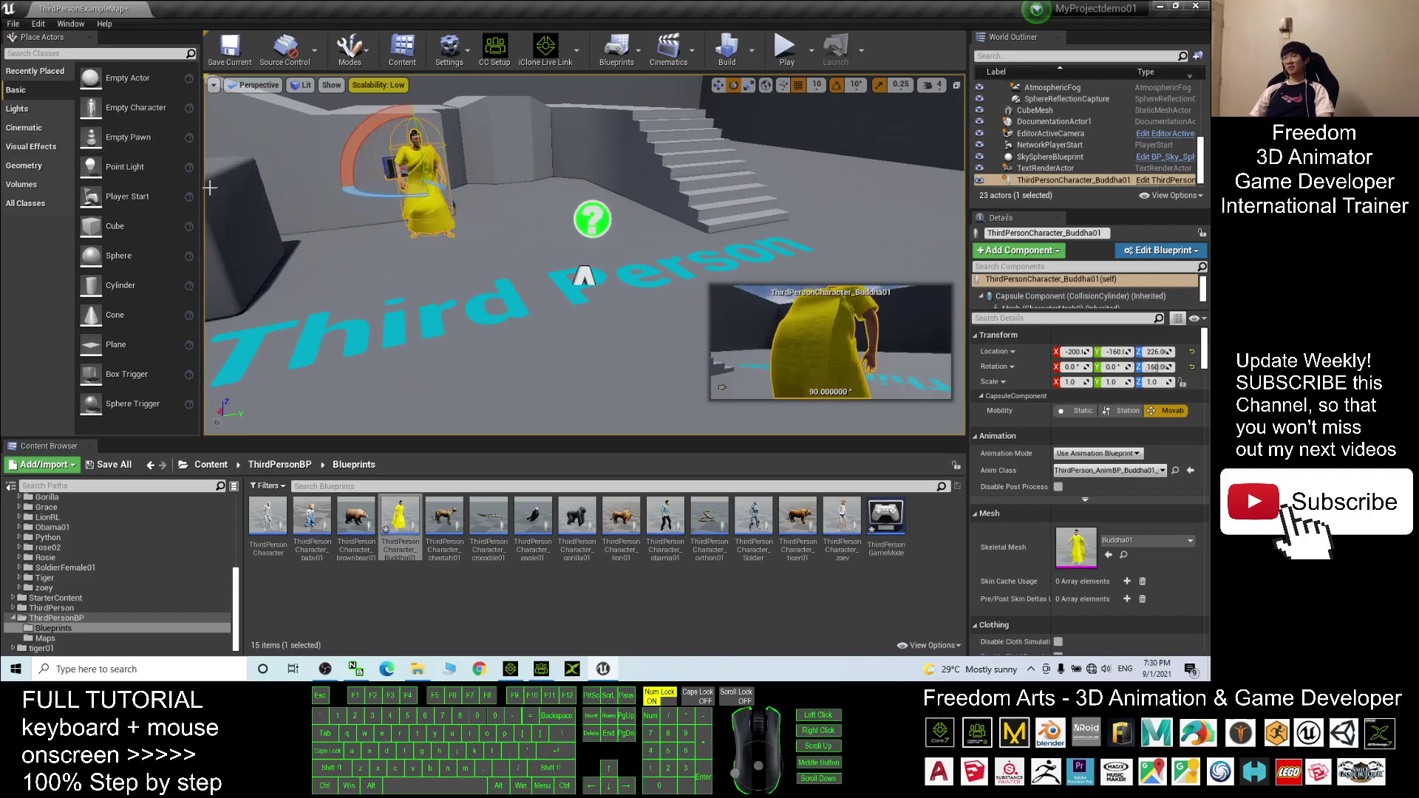
Play the level again, run and jump the Buddha pawn around the placed Buddha character to compare them, and end the session
left_click(786, 58)
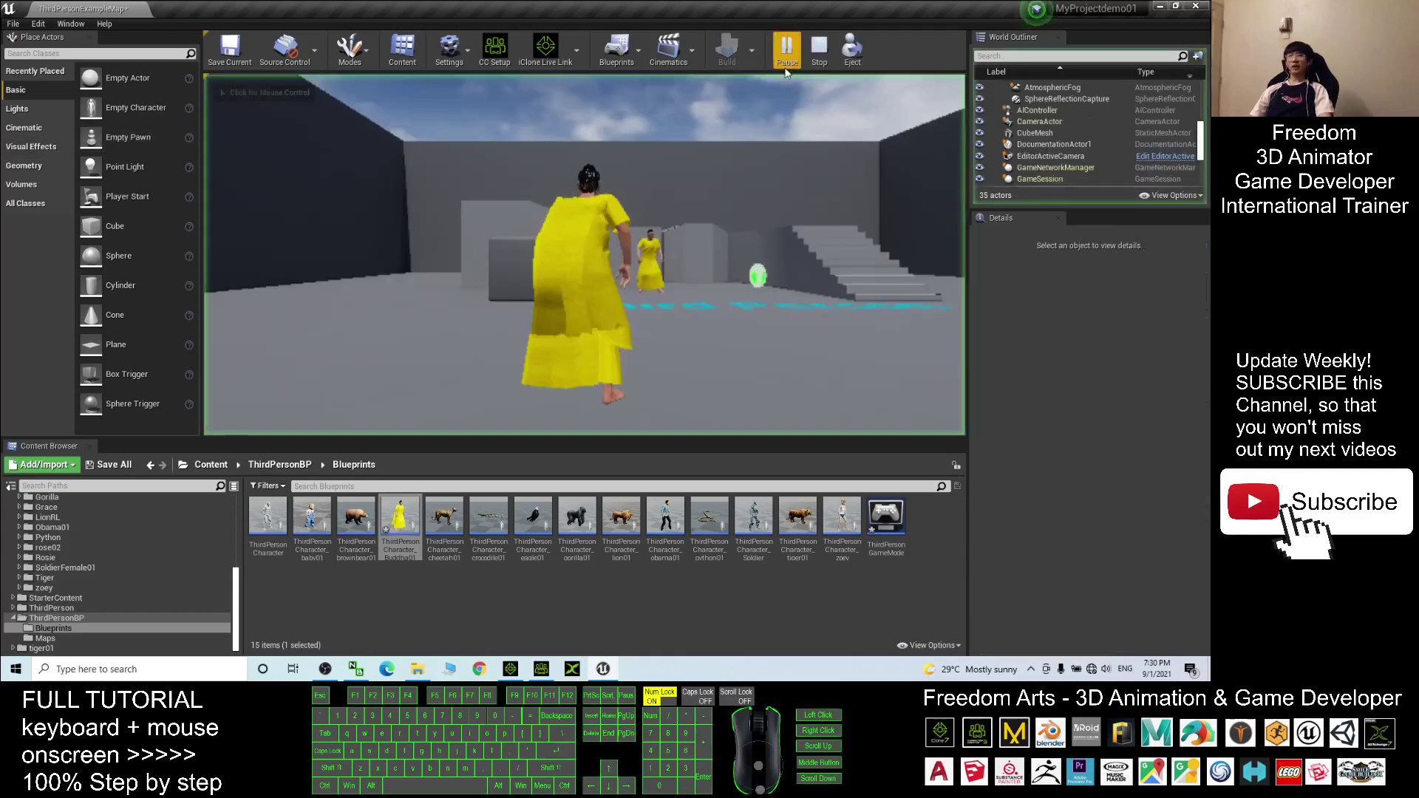
left_click(584, 254)
key("w")
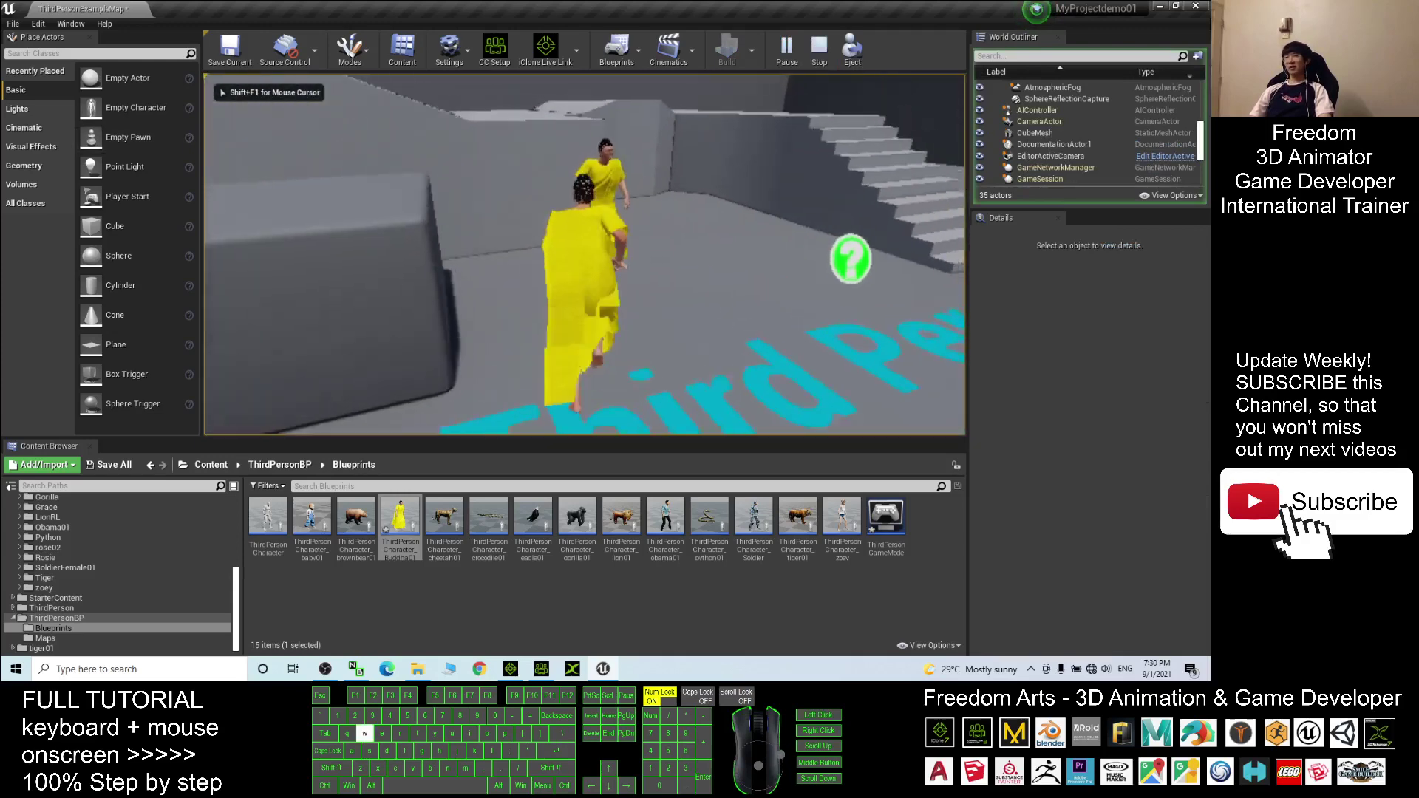
key("d")
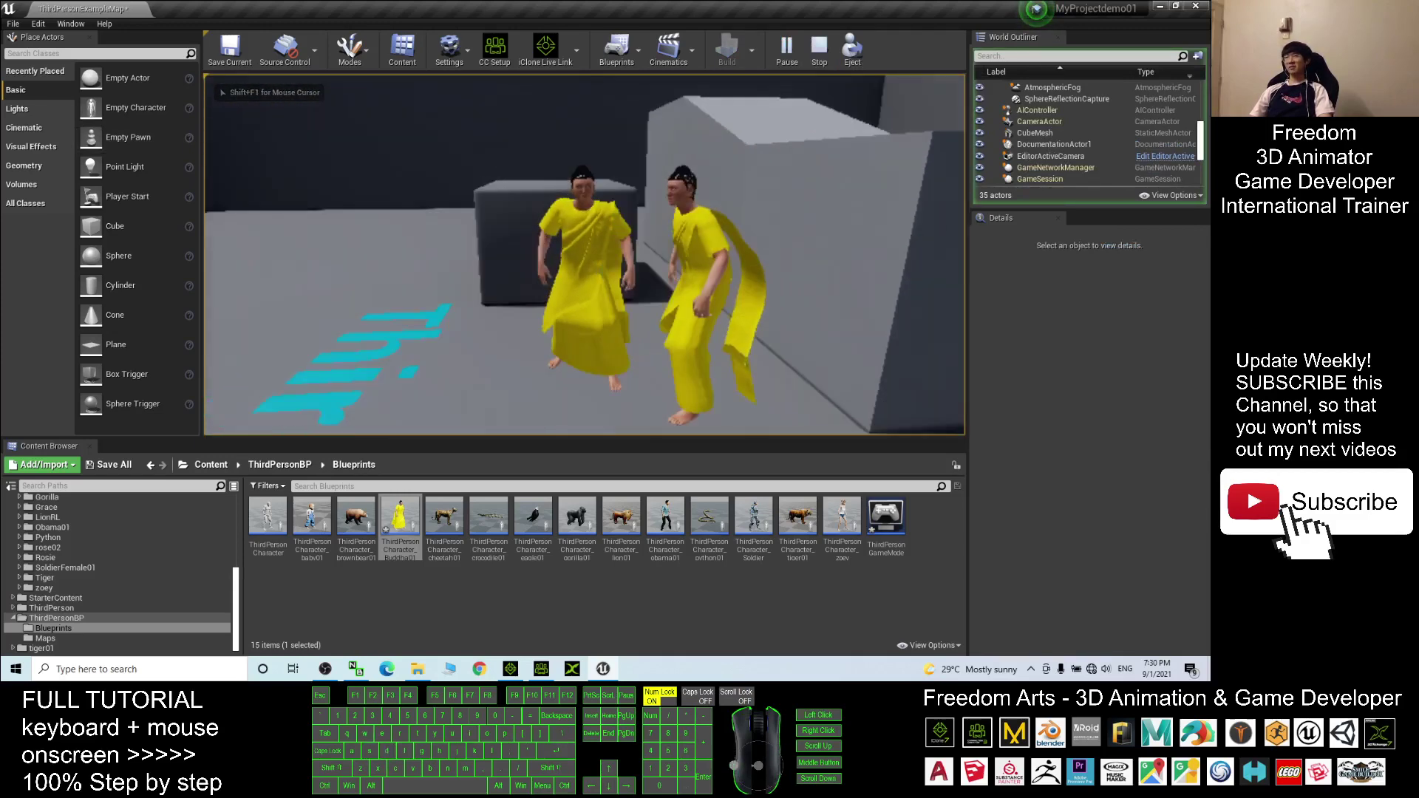
key("s")
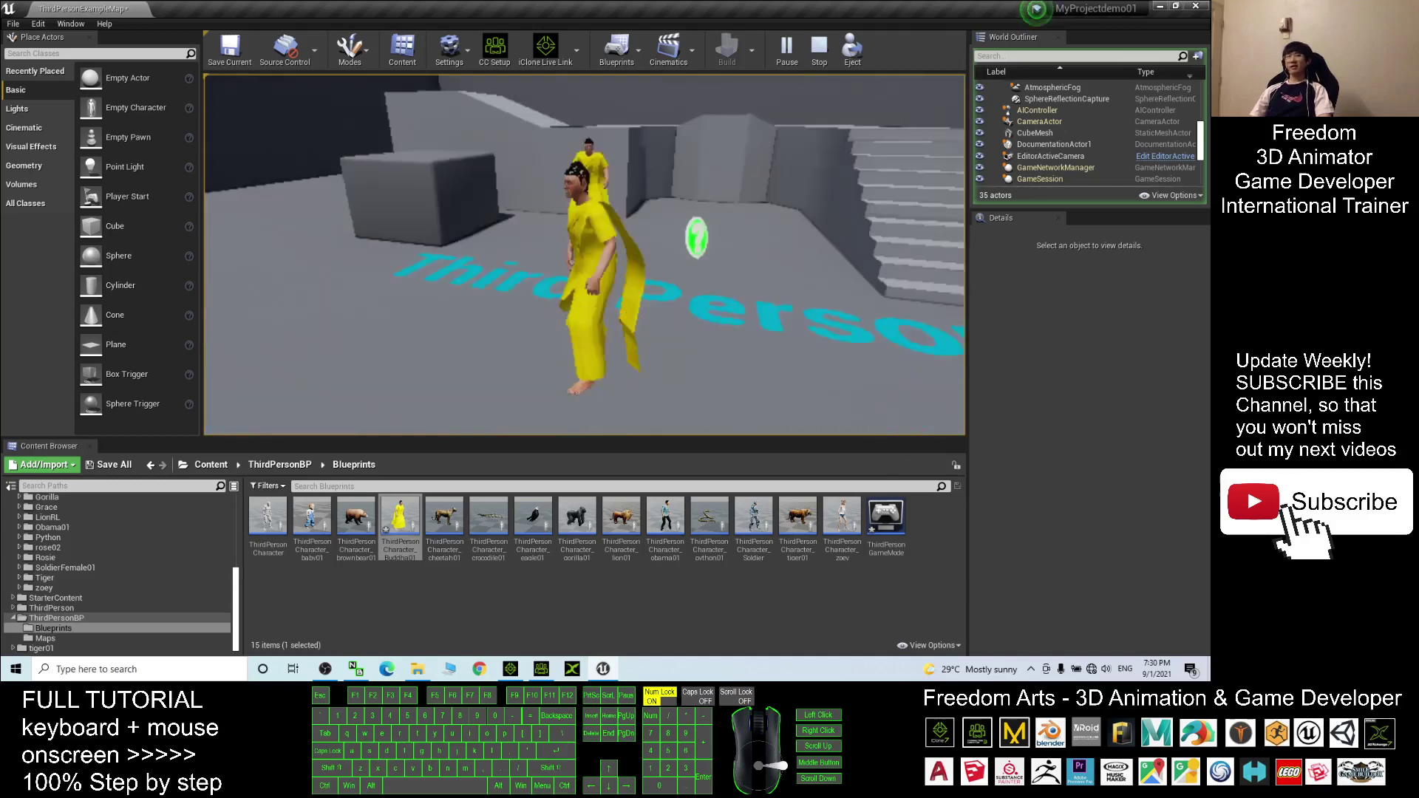
key("w")
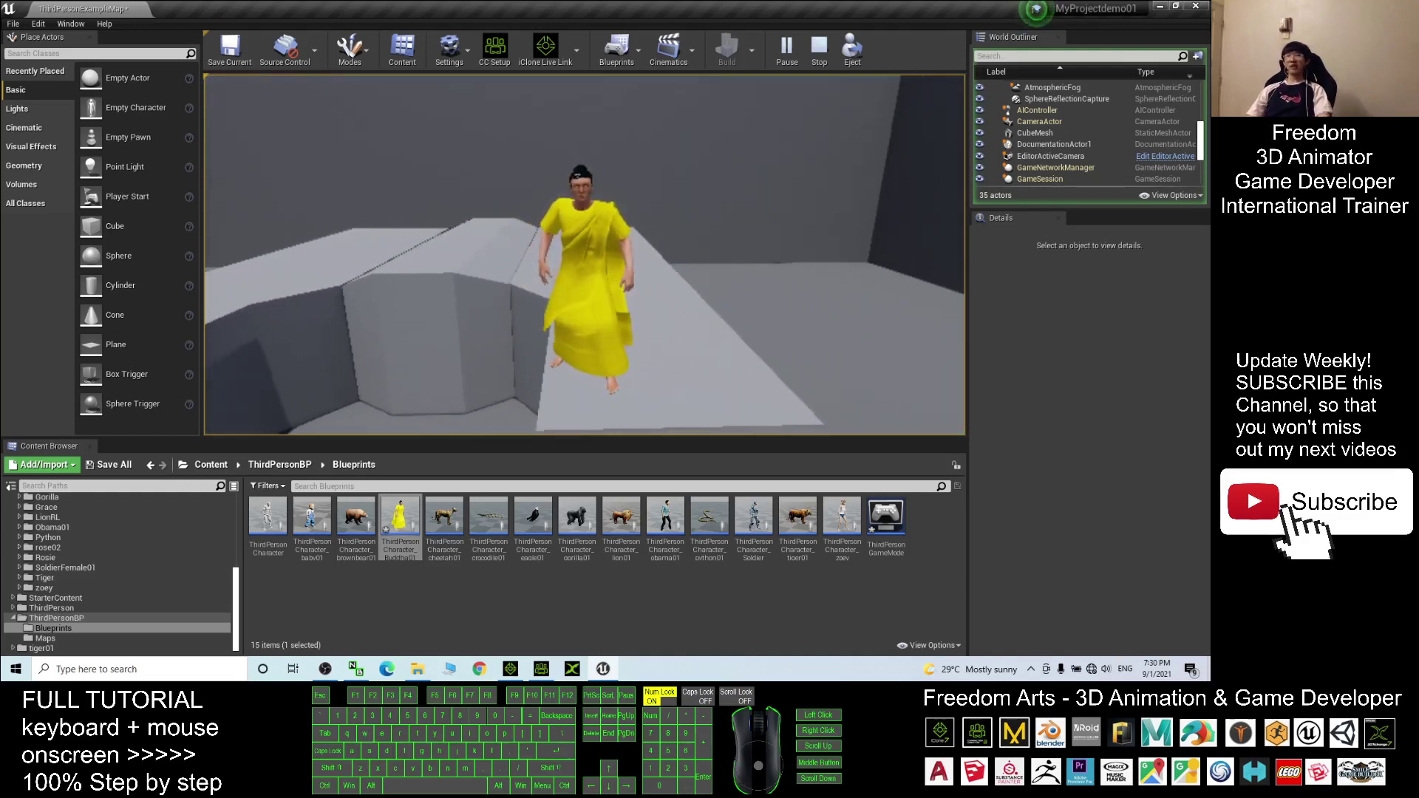
key("s")
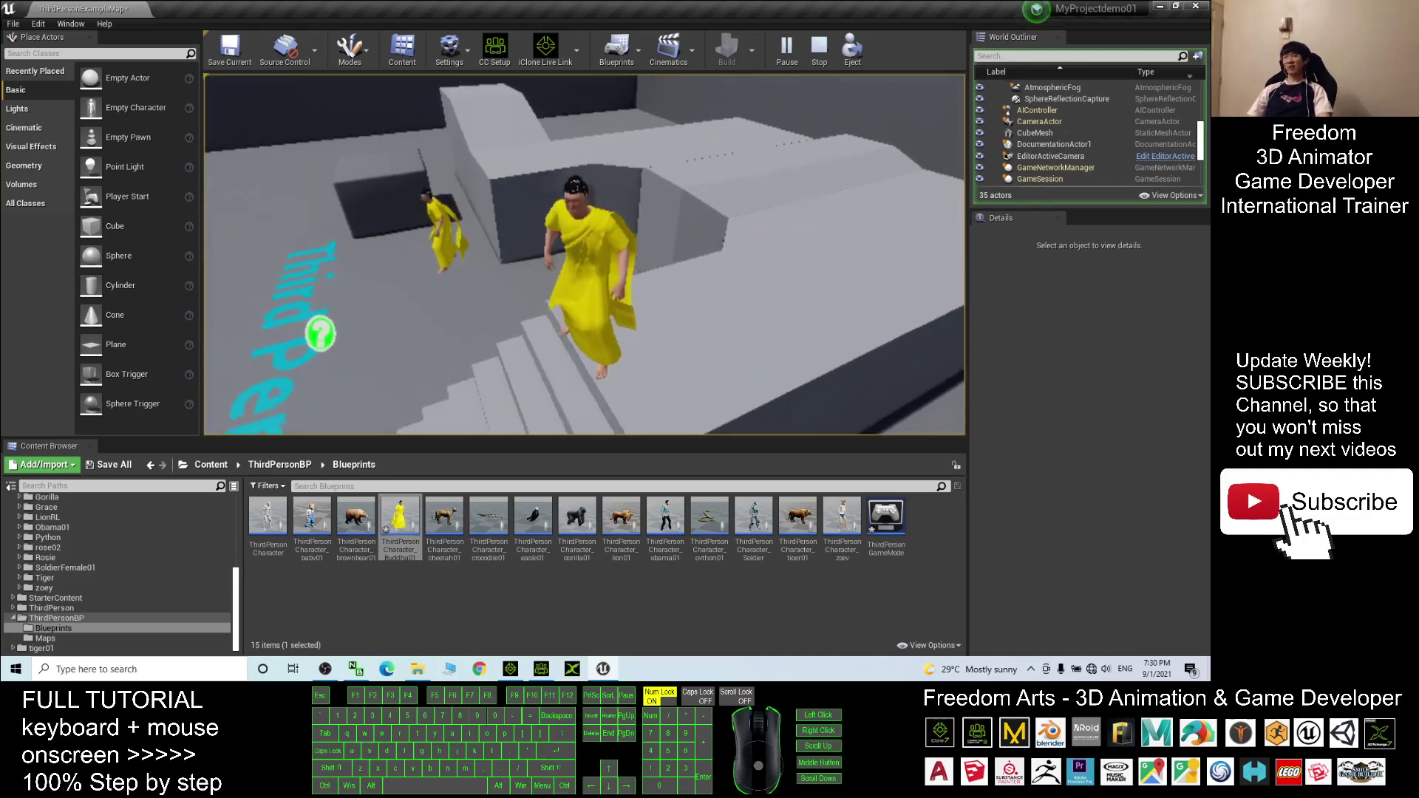
key("s")
key("a")
key("w")
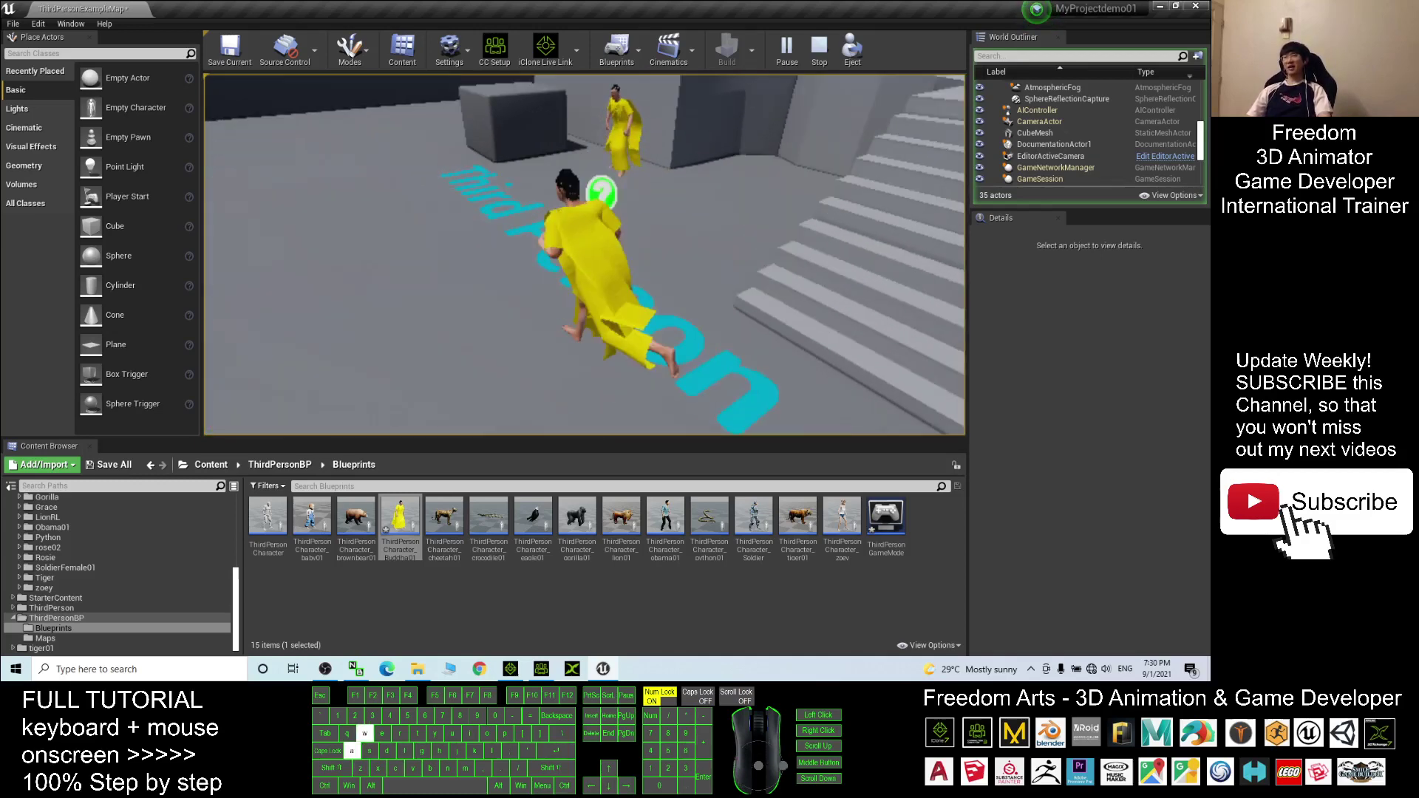
key("space")
key("d")
key("w")
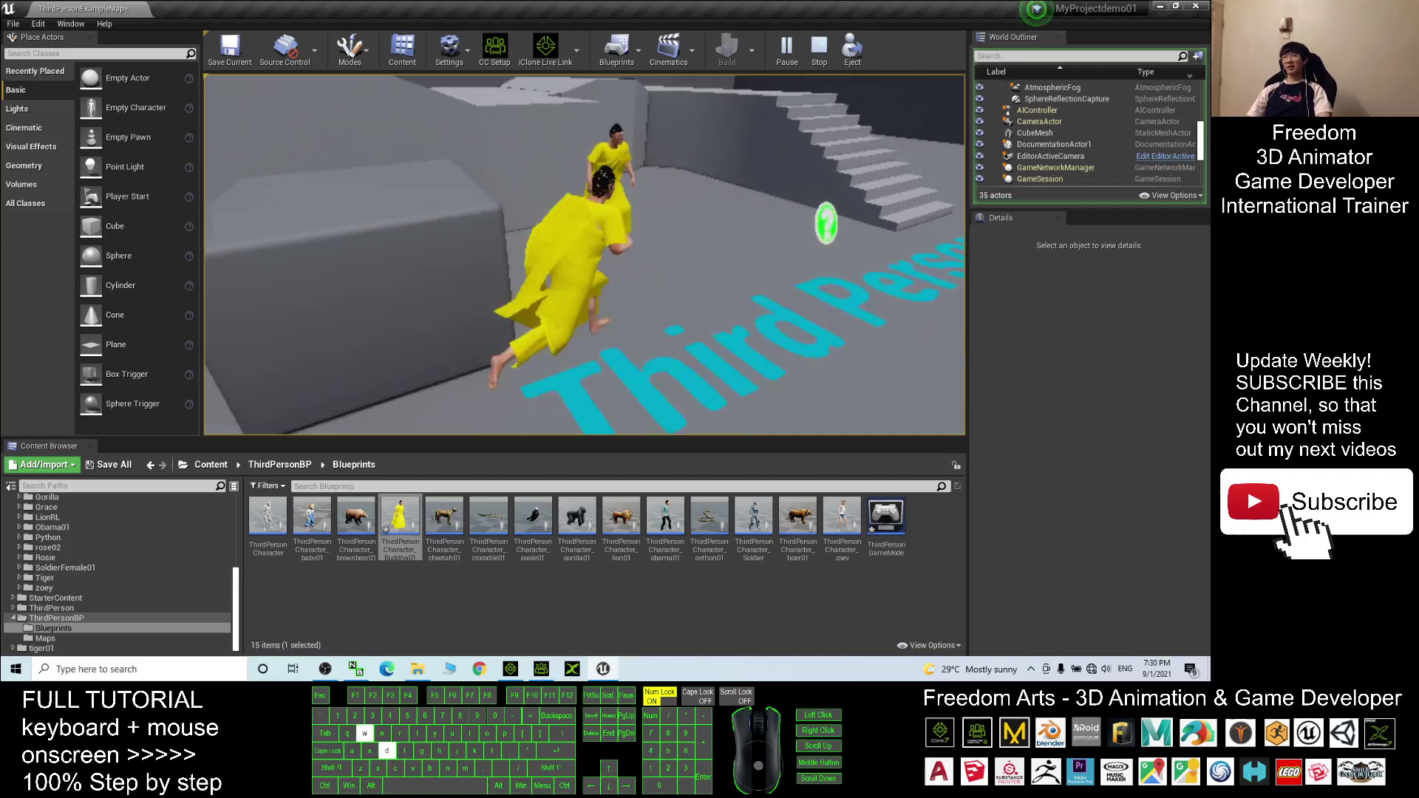
key("w")
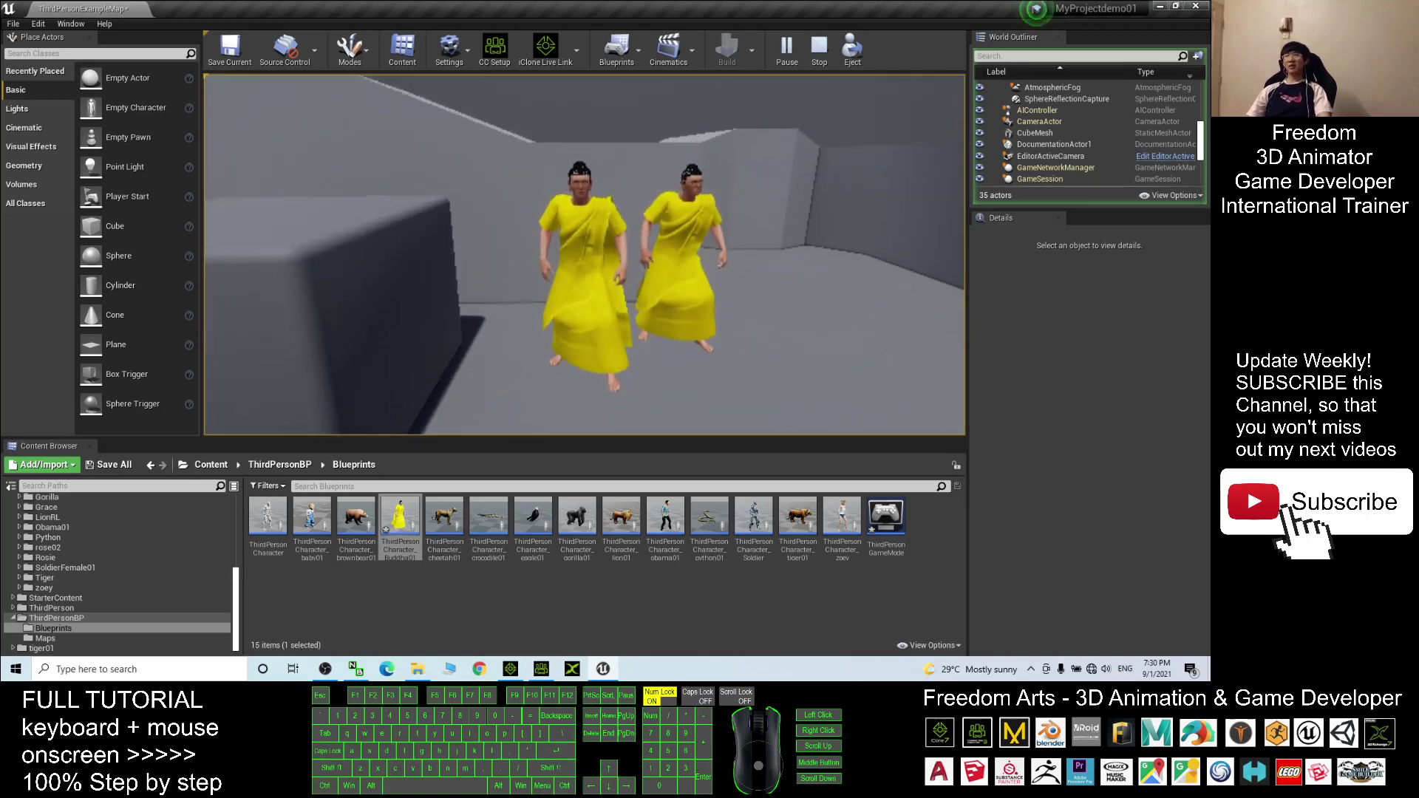
key("Escape")
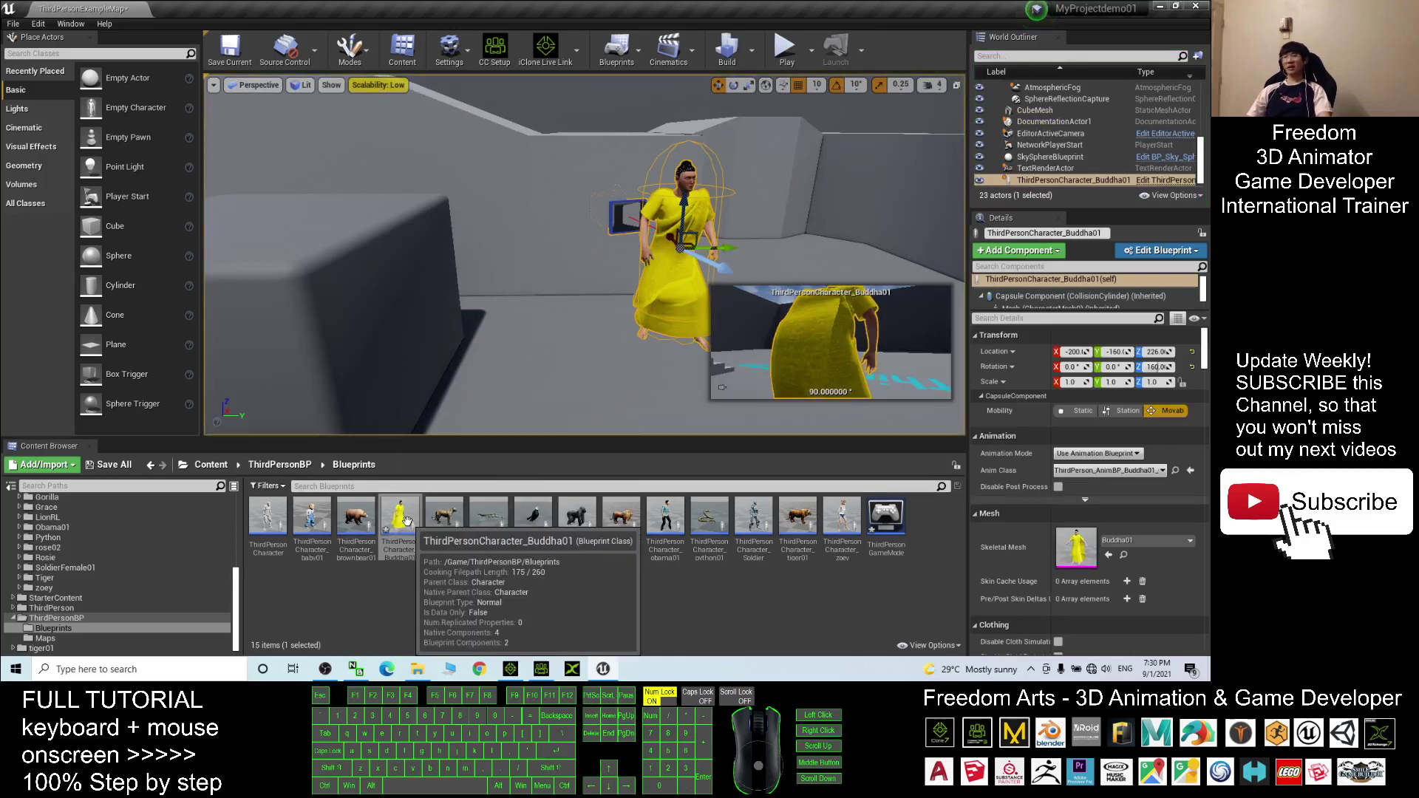
Open the ThirdPersonCharacter_Buddha01 blueprint and examine the character mesh from several angles in its 3D viewport
double_click(406, 521)
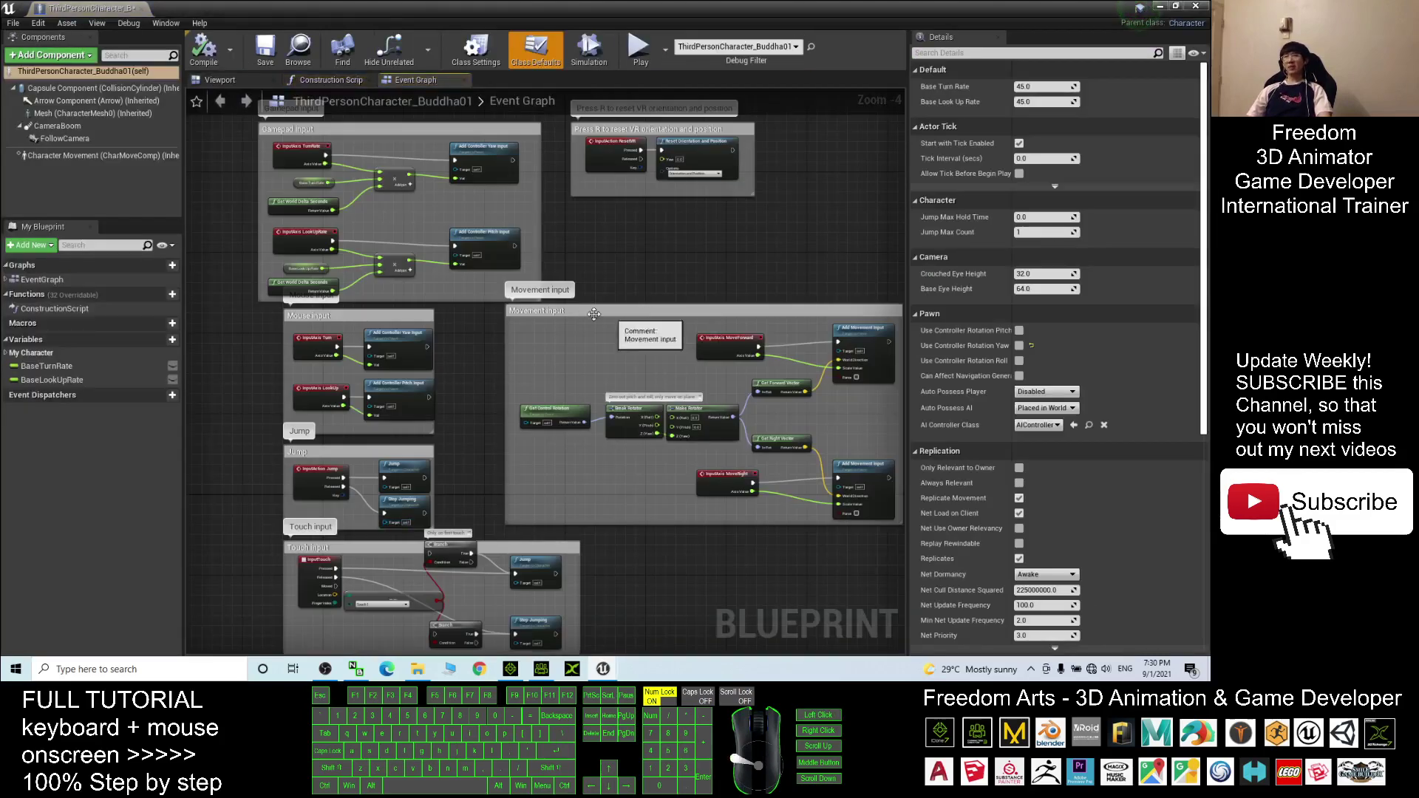
left_click(227, 82)
scroll(601, 327, "up", 6)
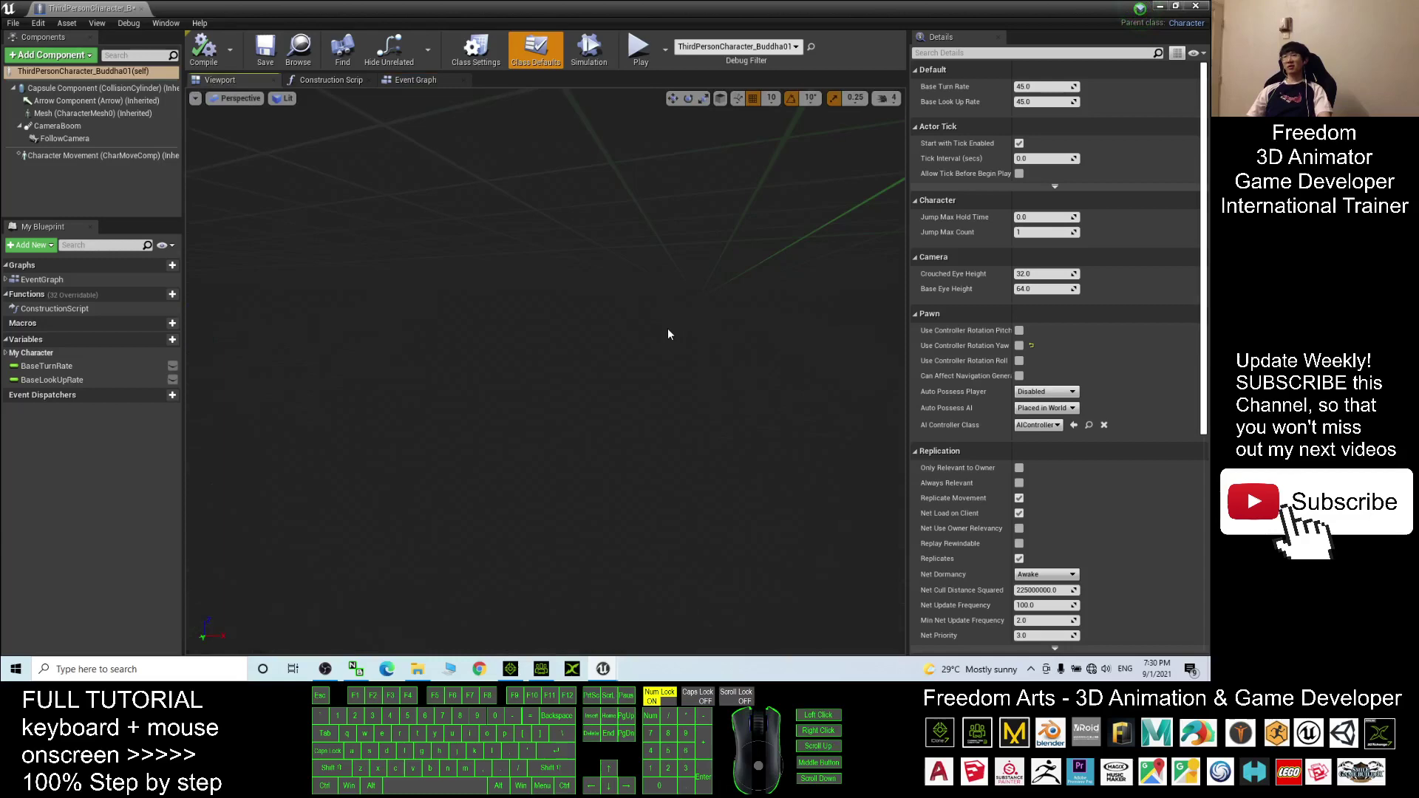
scroll(738, 319, "down", 8)
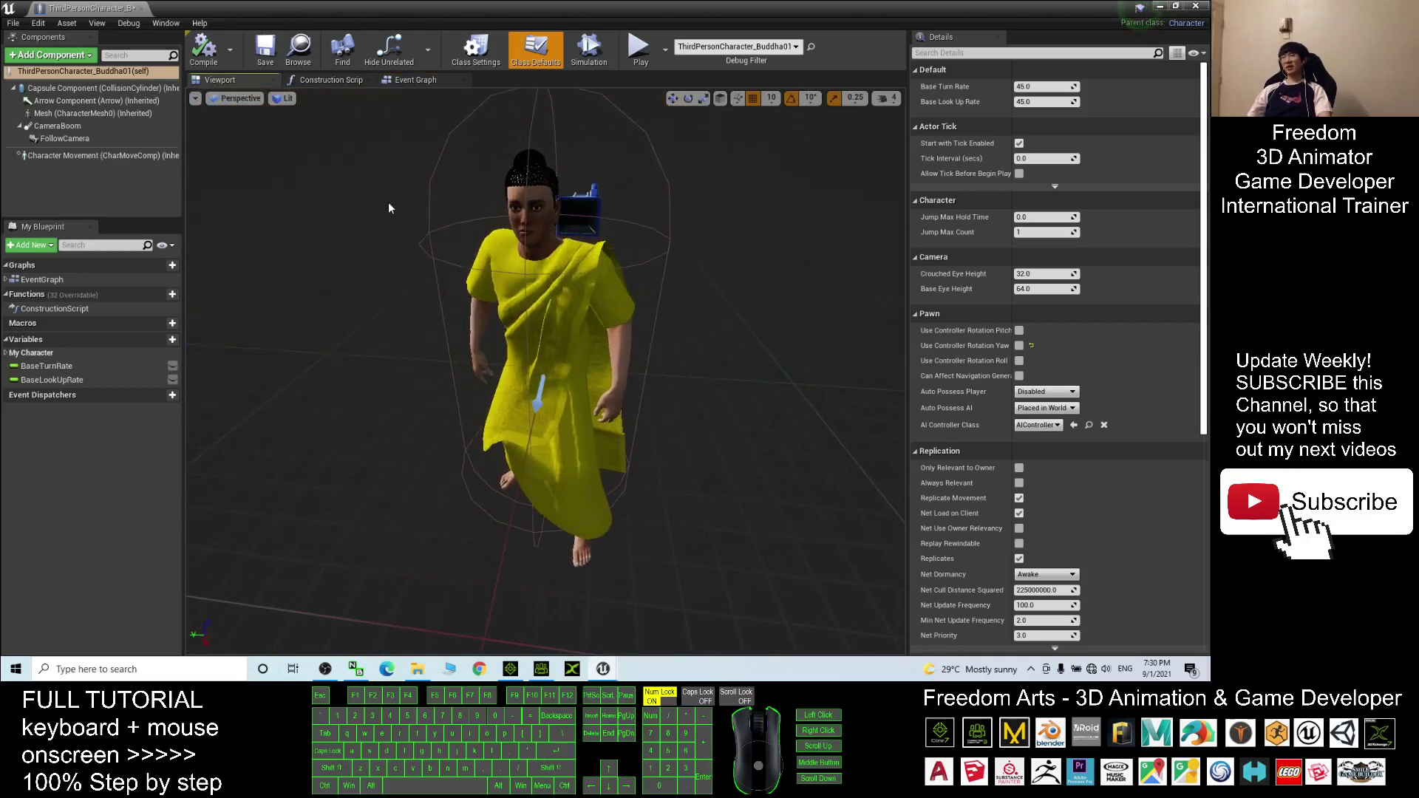
scroll(450, 220, "up", 2)
scroll(449, 220, "down", 3)
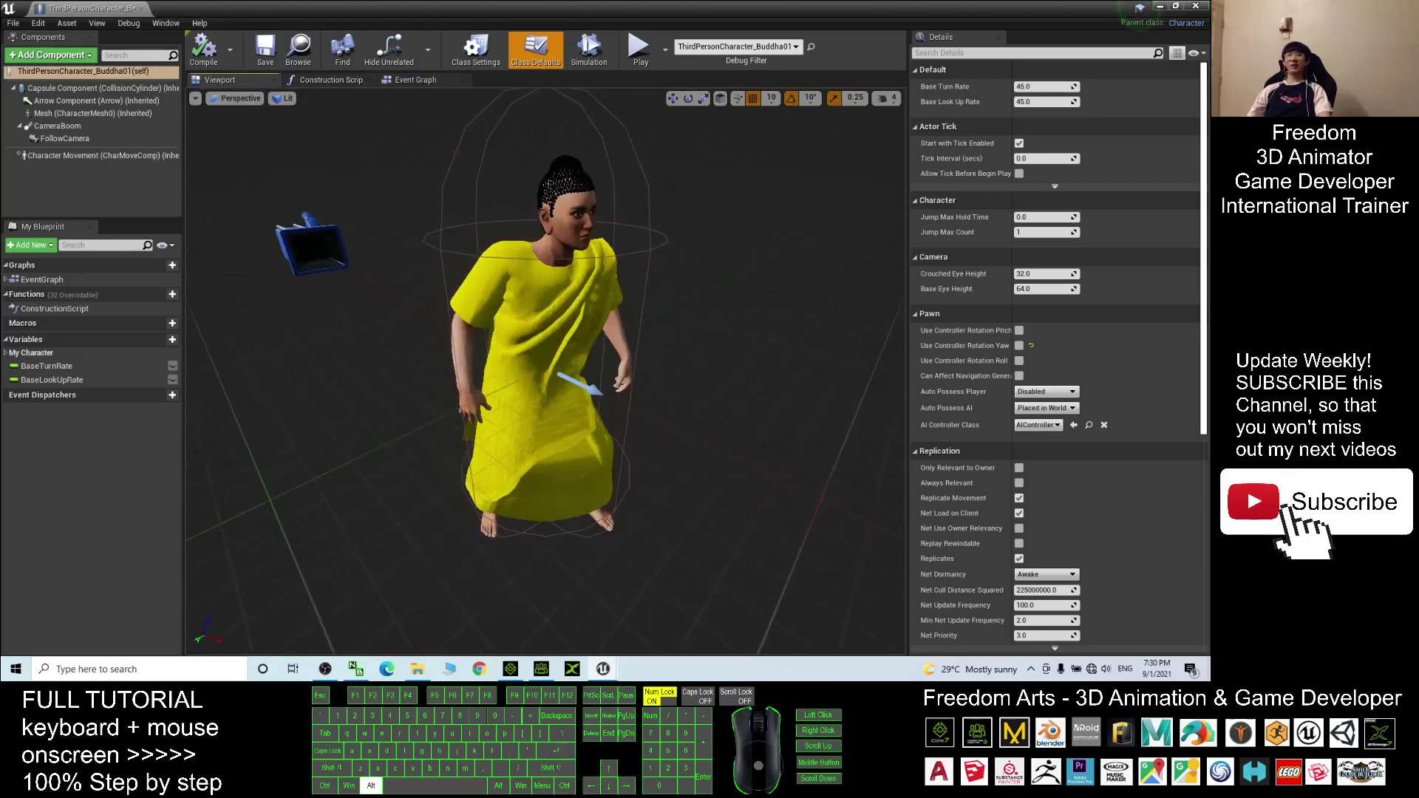